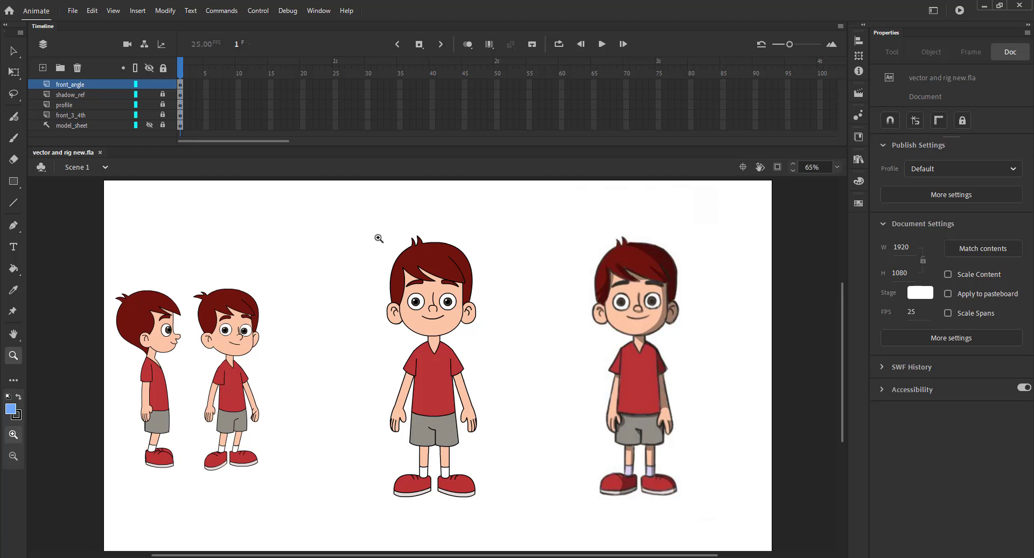
Step: Zoom in on the front-view boy and the shaded reference image beside it
left_click(379, 238)
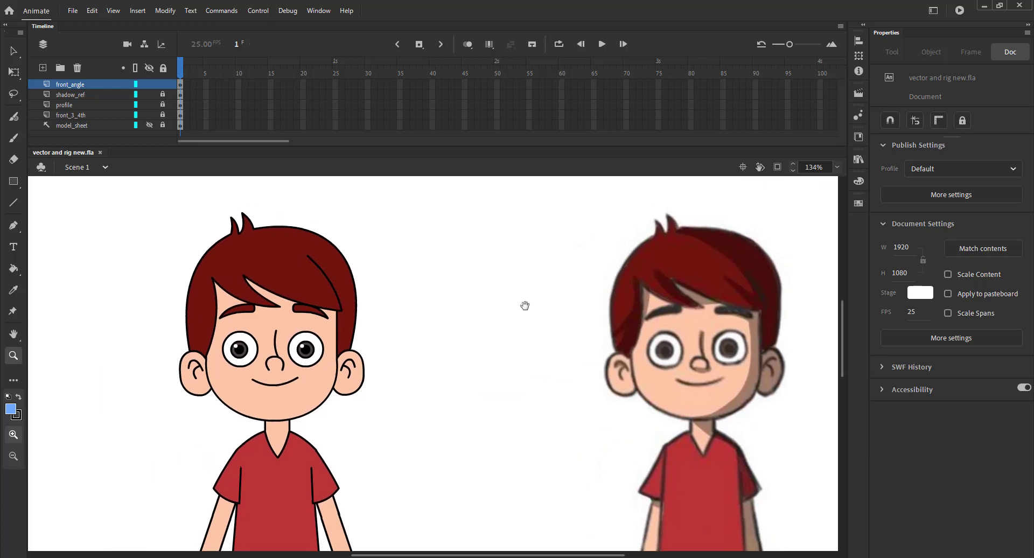
Step: Sample the dark hair red as fill and drill into the boy, head and front hair symbols
key("k")
left_click(888, 154)
left_click(759, 300)
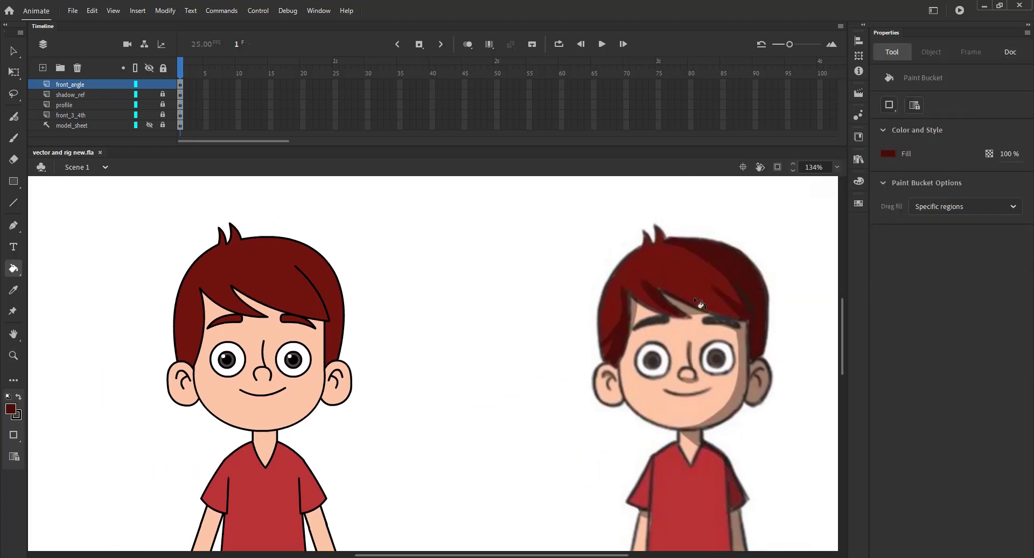
key("v")
left_click(328, 296)
double_click(335, 290)
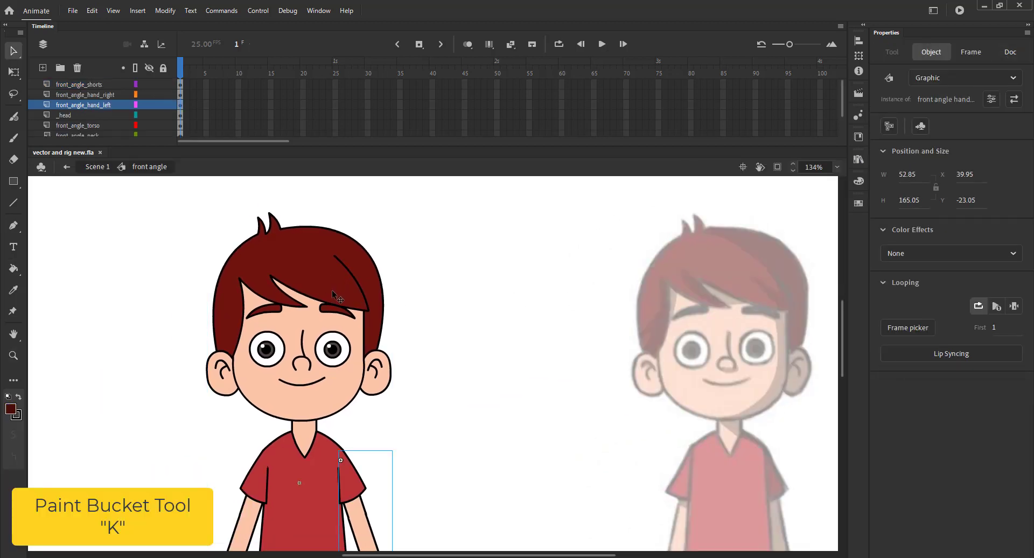
double_click(332, 290)
double_click(331, 285)
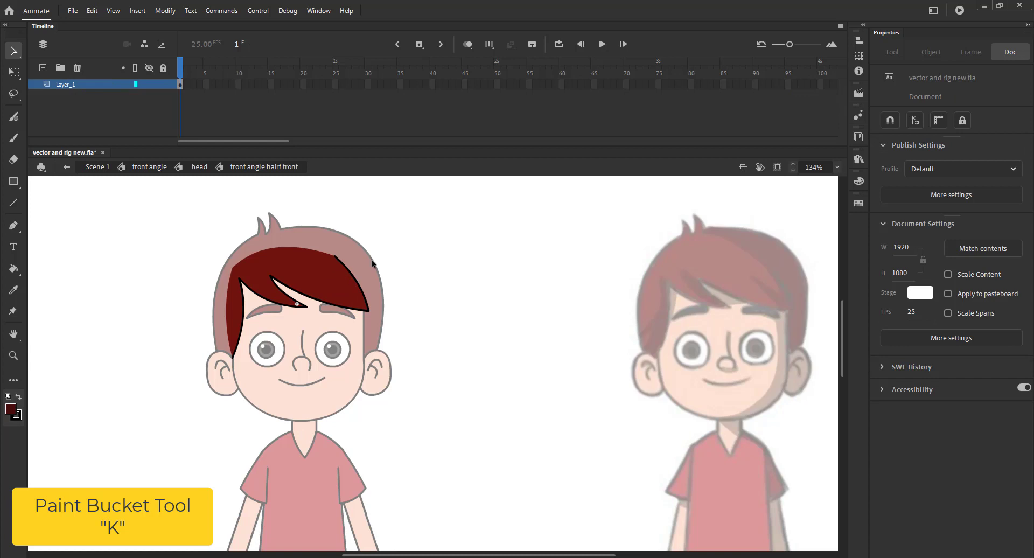
Step: Step back up to the head and enter the back hair symbol for editing
left_click(207, 169)
left_click(314, 231)
double_click(314, 231)
left_click(199, 167)
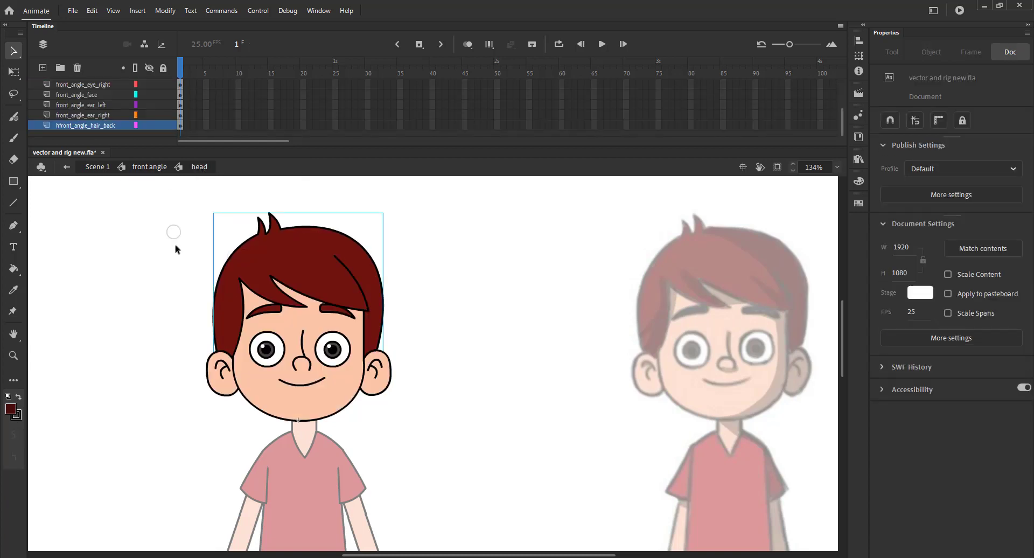
left_click(176, 249)
double_click(339, 240)
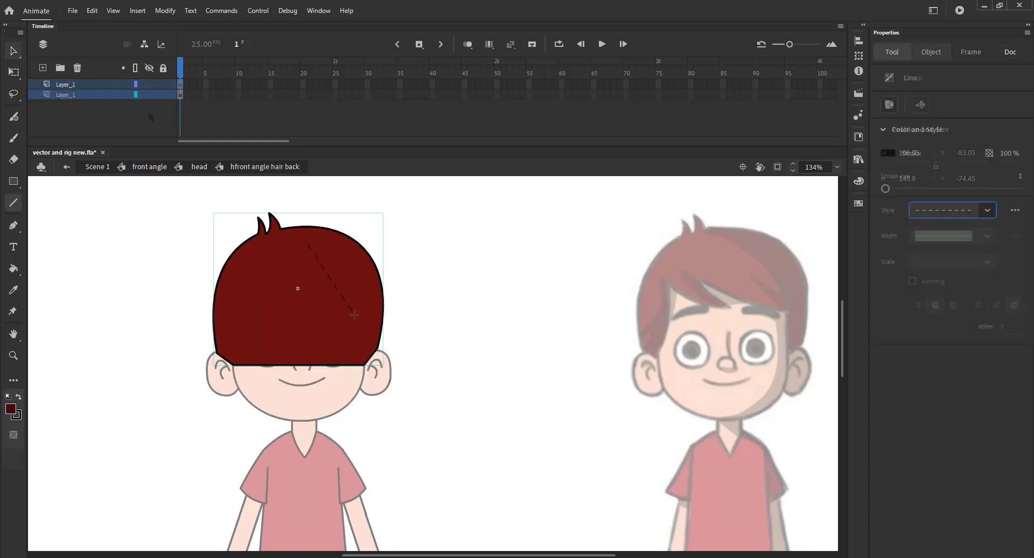
Step: Draw a line across the back hair with snapping on, its end snapped to the hair outline
key("n")
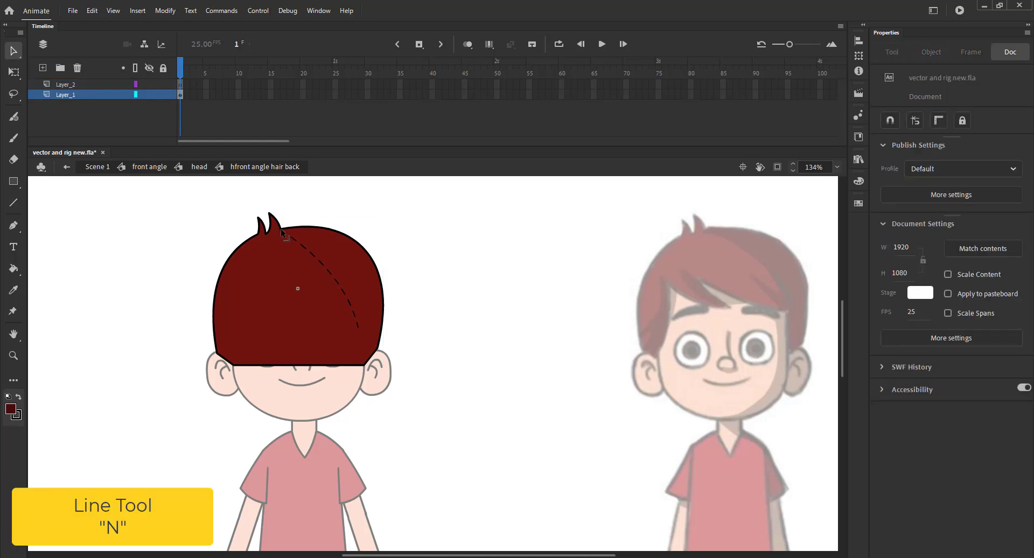
left_click_drag(307, 246, 283, 238)
left_click(890, 122)
left_click(135, 94)
left_click_drag(380, 319, 359, 279)
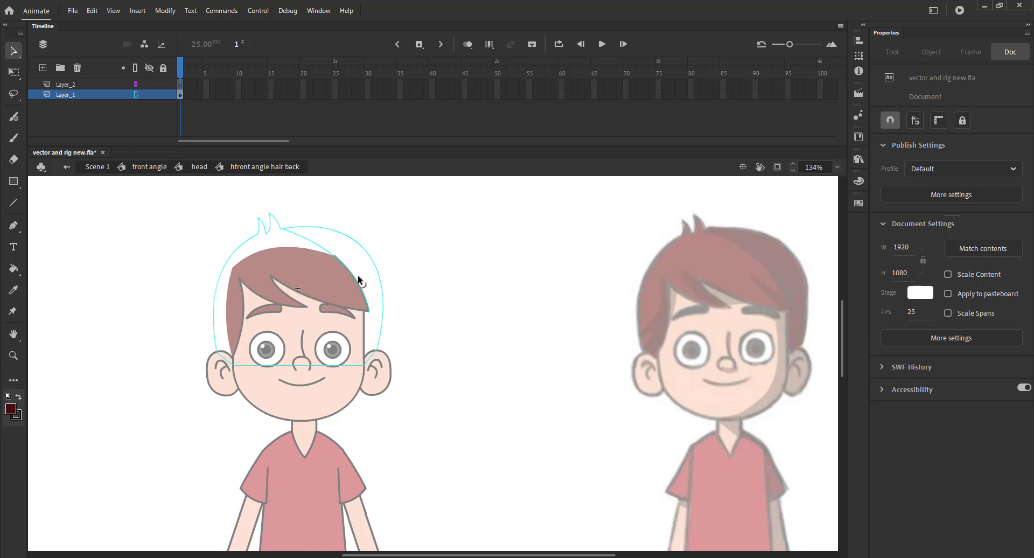
left_click(136, 94)
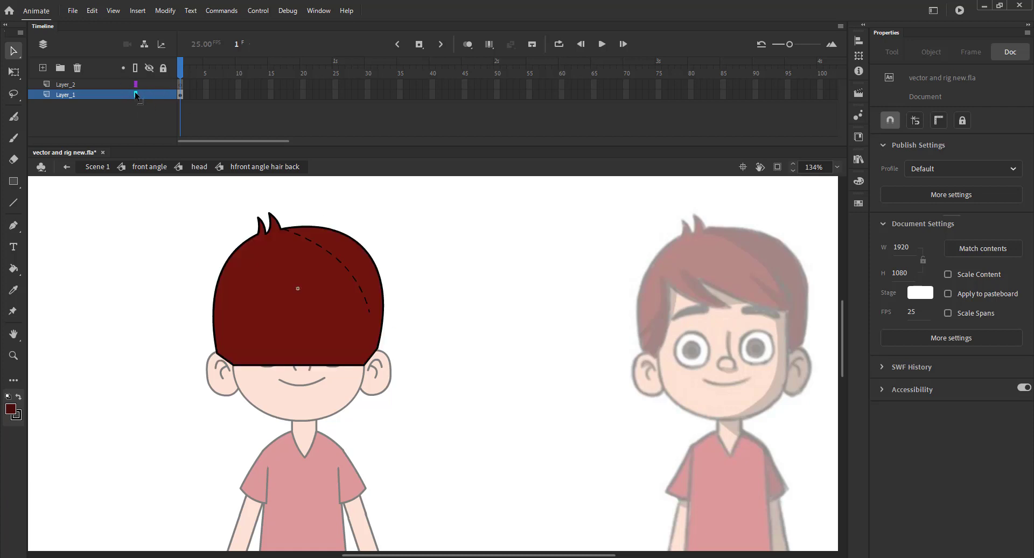
Step: Add extra line segments at the lower end to close off the area, undoing a straighten attempt
left_click_drag(330, 287, 439, 339)
key("n")
mouse_move(323, 371)
left_mouse_down()
mouse_move(423, 429)
mouse_move(361, 465)
mouse_move(371, 462)
left_mouse_up()
key("v")
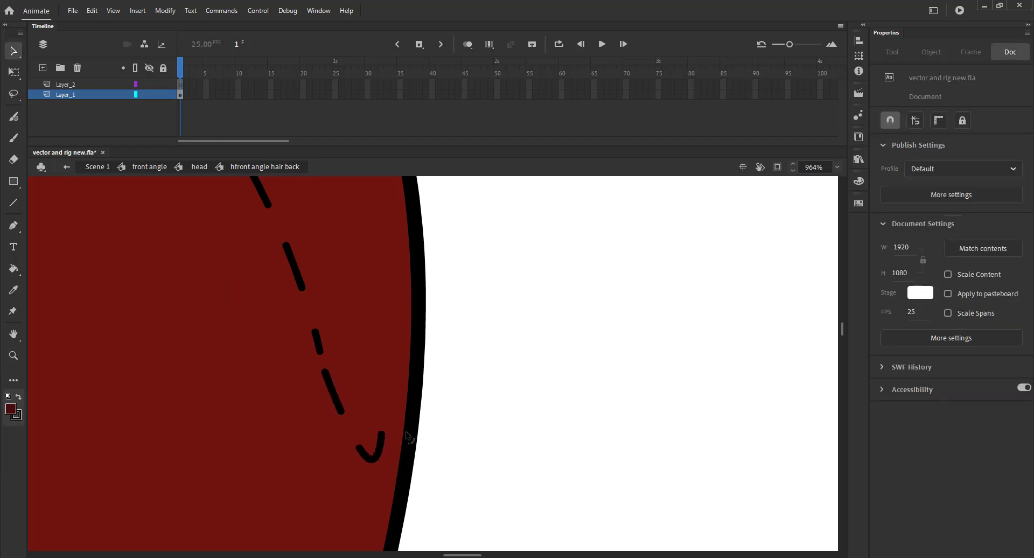
left_click(371, 458)
left_click(976, 459)
key("ctrl+z")
key("ctrl+z")
key("ctrl+z")
key("ctrl+z")
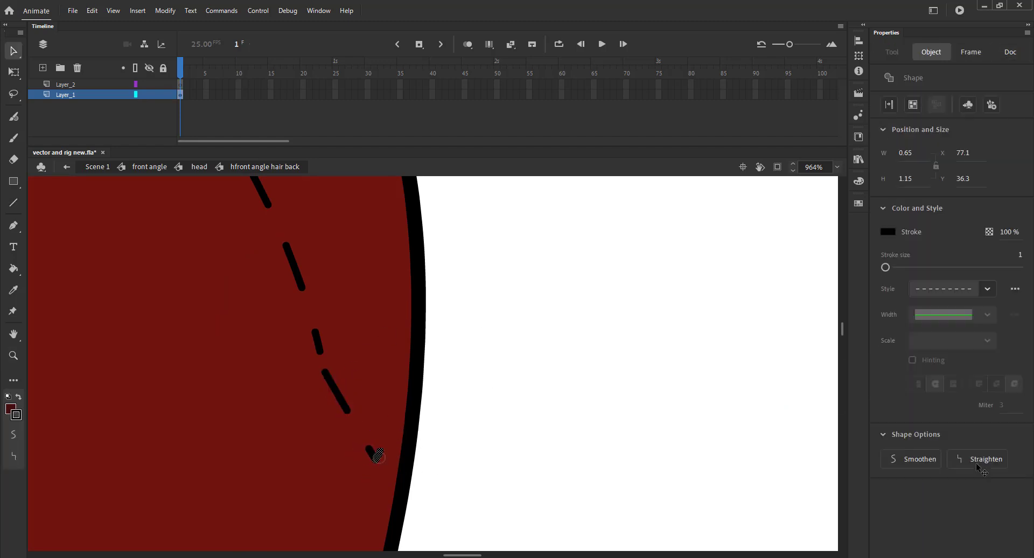
Step: Make the dashed stroke a solid hairline and extend its end to the hair outline
key("ctrl+minus")
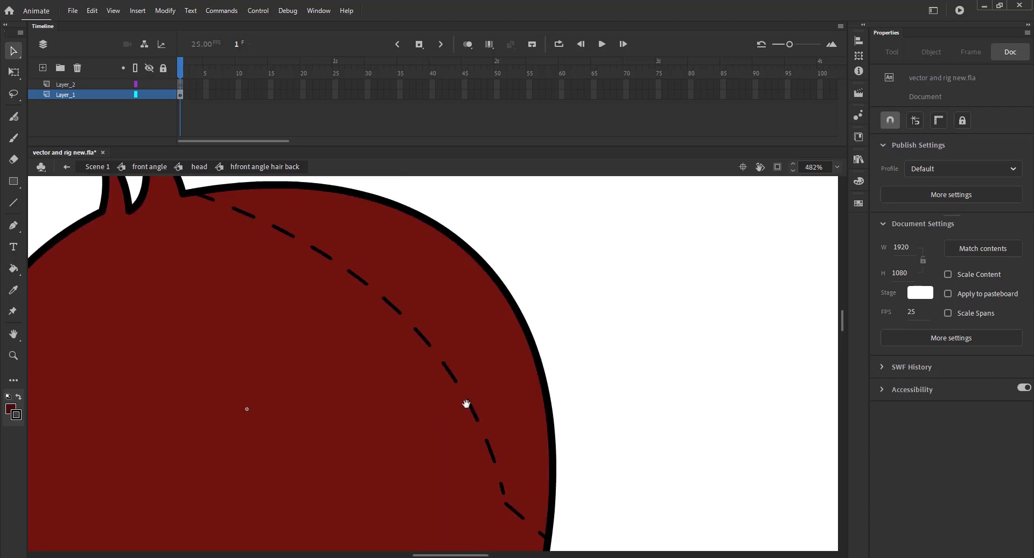
key("k")
left_click(466, 339)
key("ctrl+z")
key("ctrl+z")
key("v")
left_click(452, 371)
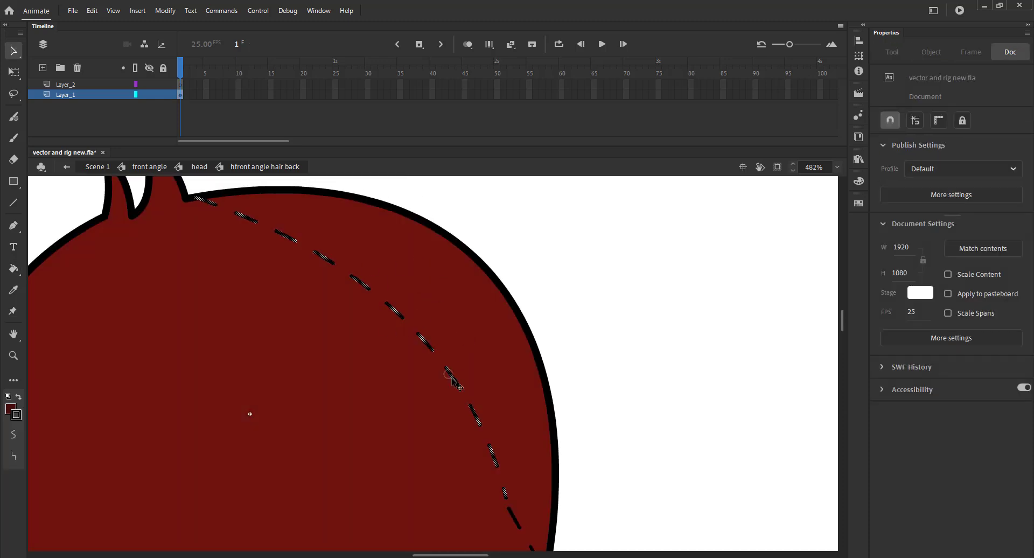
left_click(906, 309)
left_click_drag(539, 488, 537, 360)
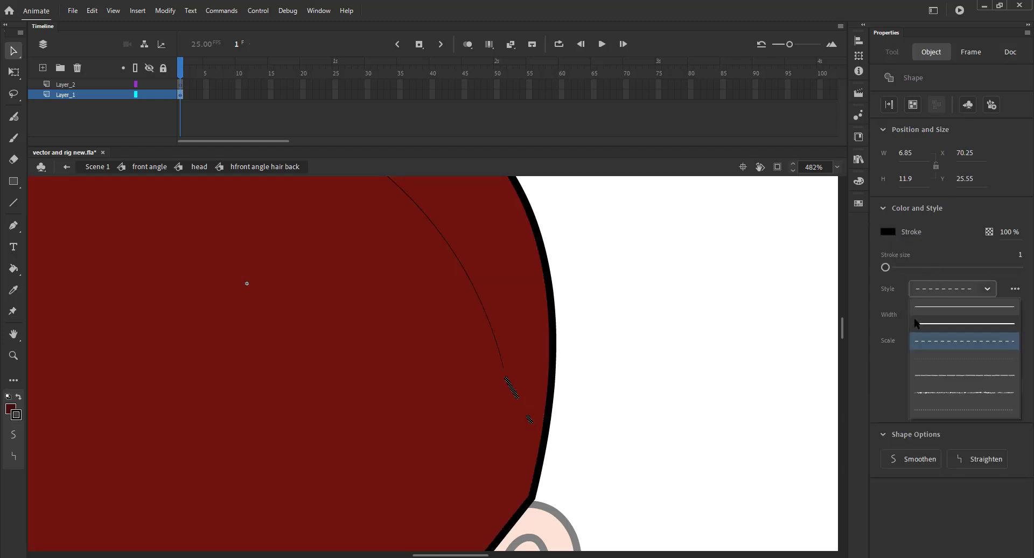
left_click(565, 408)
left_click_drag(531, 421, 547, 401)
Step: Fill the area right of the line with darker red and check it in outline view
key("k")
left_click(520, 331)
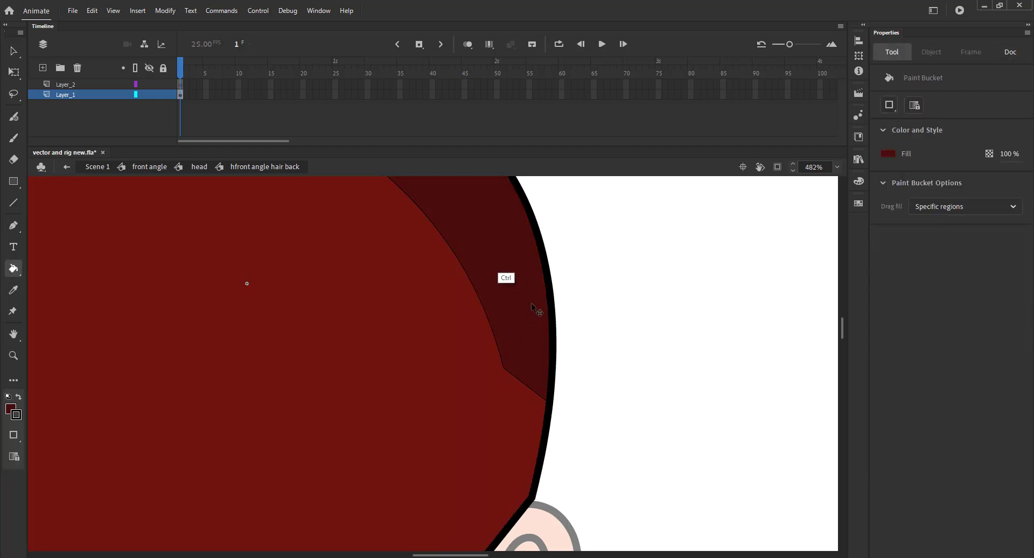
key("ctrl+minus")
key("v")
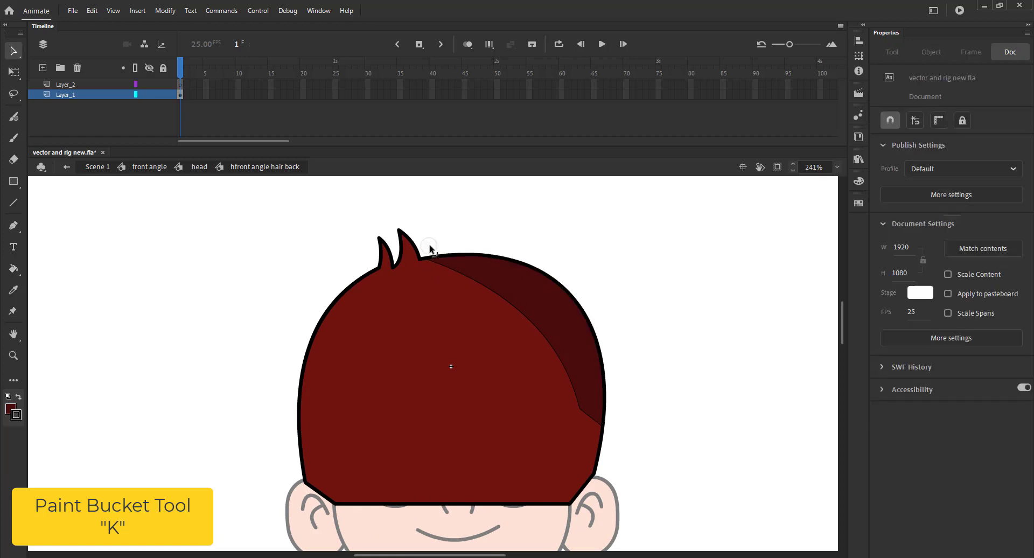
left_click(135, 95)
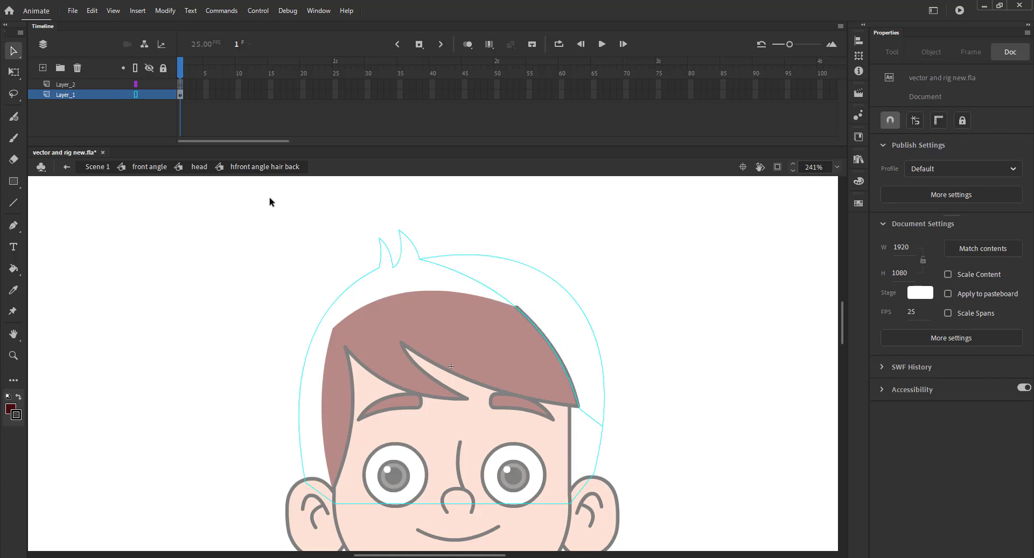
left_click(135, 95)
left_click(553, 337)
key("Escape")
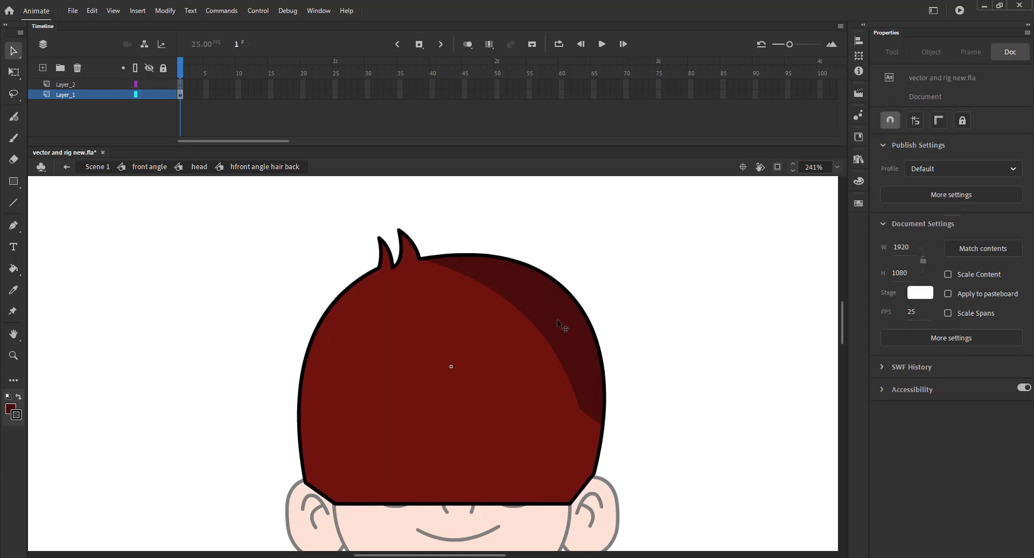
key("ctrl+minus")
left_click_drag(553, 352, 485, 343)
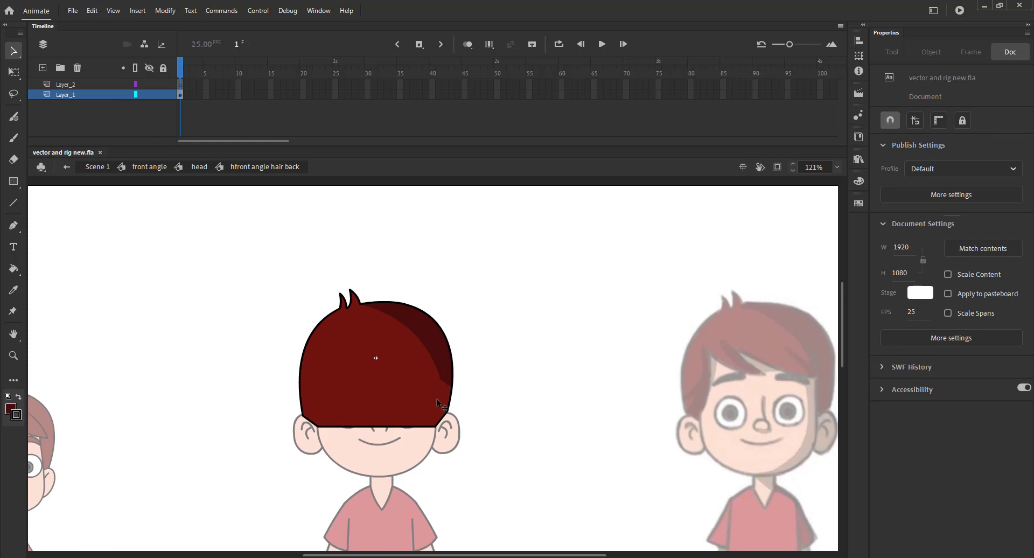
Step: Draw a thin line down the hair's right side, then return to the head symbol
key("n")
mouse_move(440, 380)
left_mouse_down()
mouse_move(435, 425)
mouse_move(441, 414)
left_mouse_up()
key("v")
left_click(440, 415)
left_click(450, 410)
left_click(439, 407)
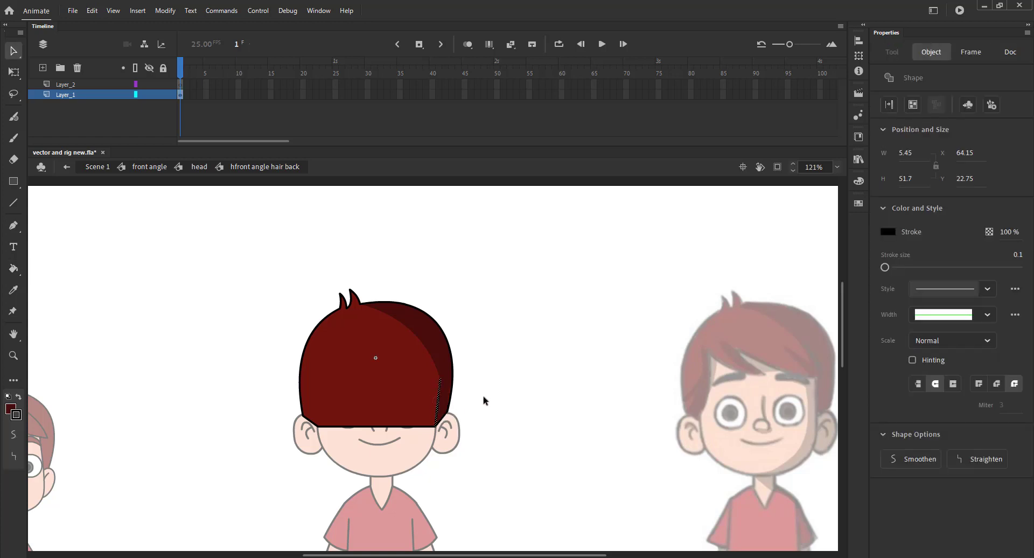
left_click(485, 400)
left_click(199, 167)
left_click(185, 289)
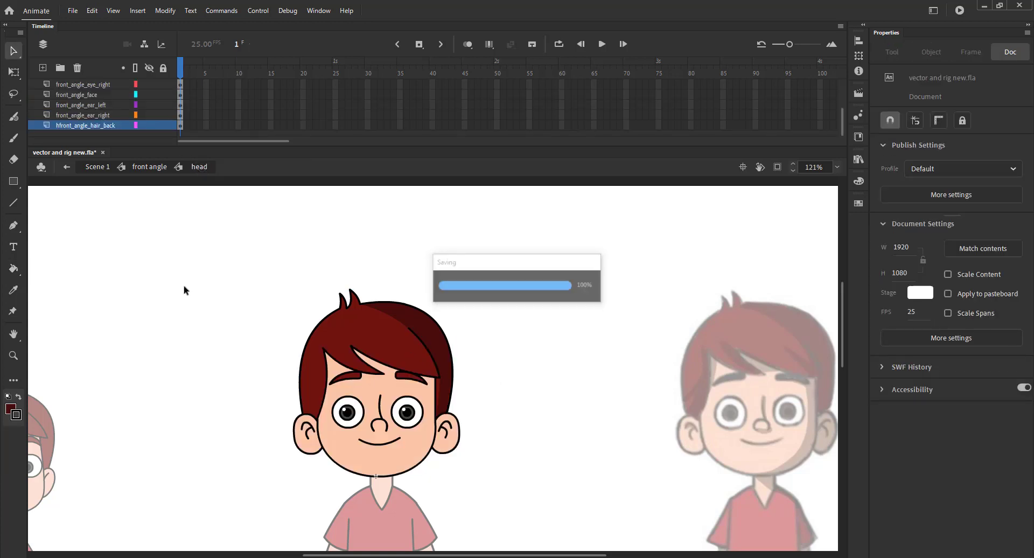
Step: Save the file while moving between the back hair and head symbols
double_click(440, 373)
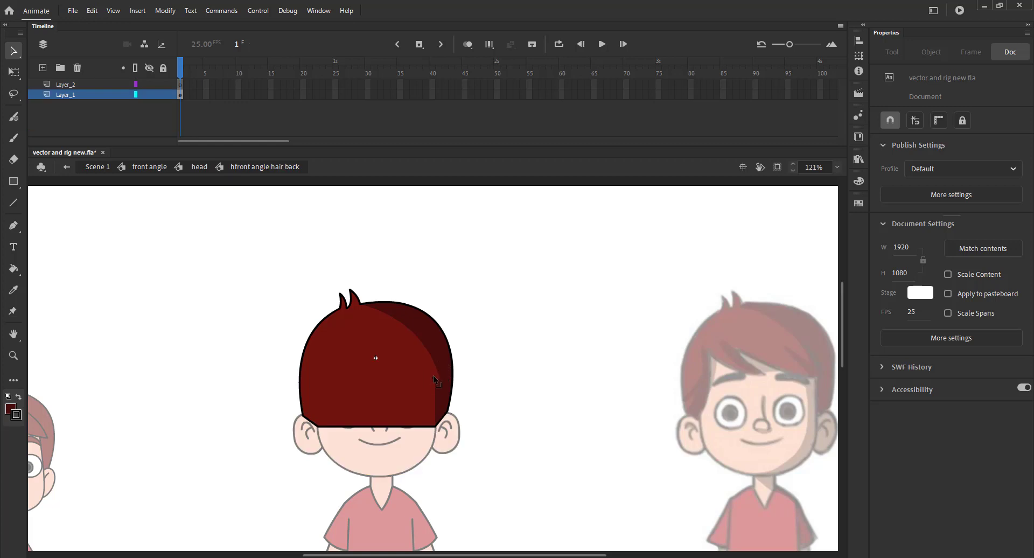
left_click(199, 166)
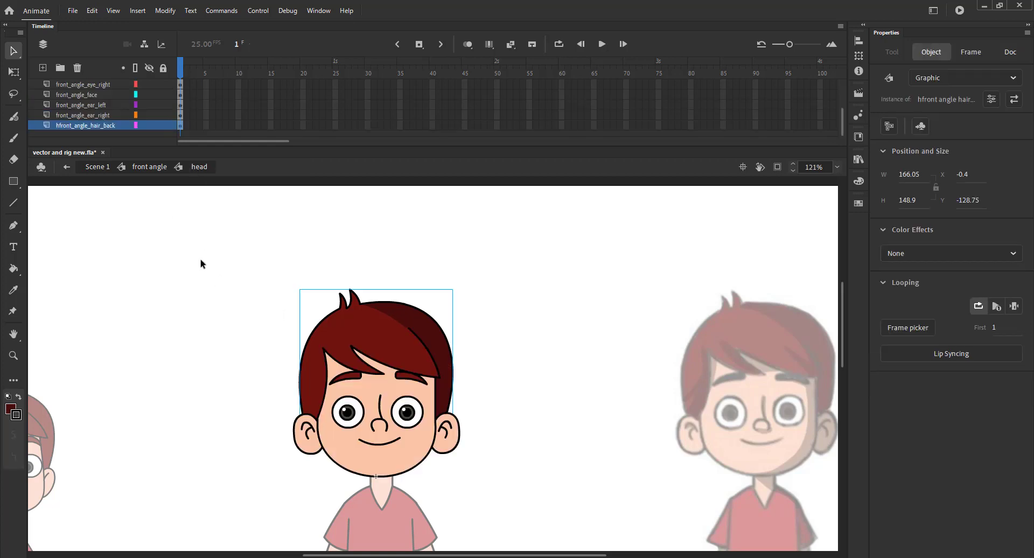
left_click(201, 261)
key("ctrl+s")
double_click(372, 339)
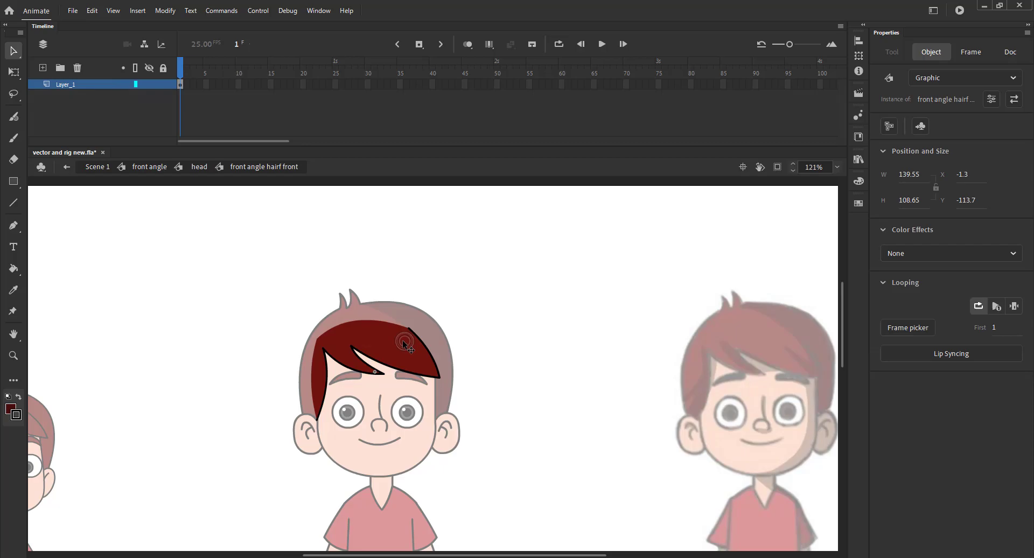
left_click(199, 167)
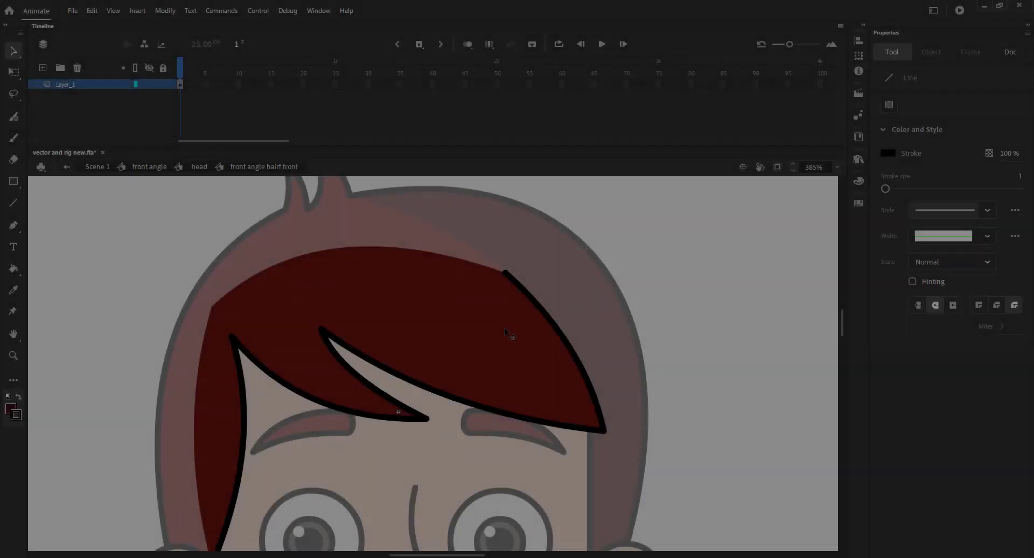
Step: Outline a Z-shaped shadow area inside the front fringe, its lower end on the outline
left_click_drag(504, 274, 479, 358)
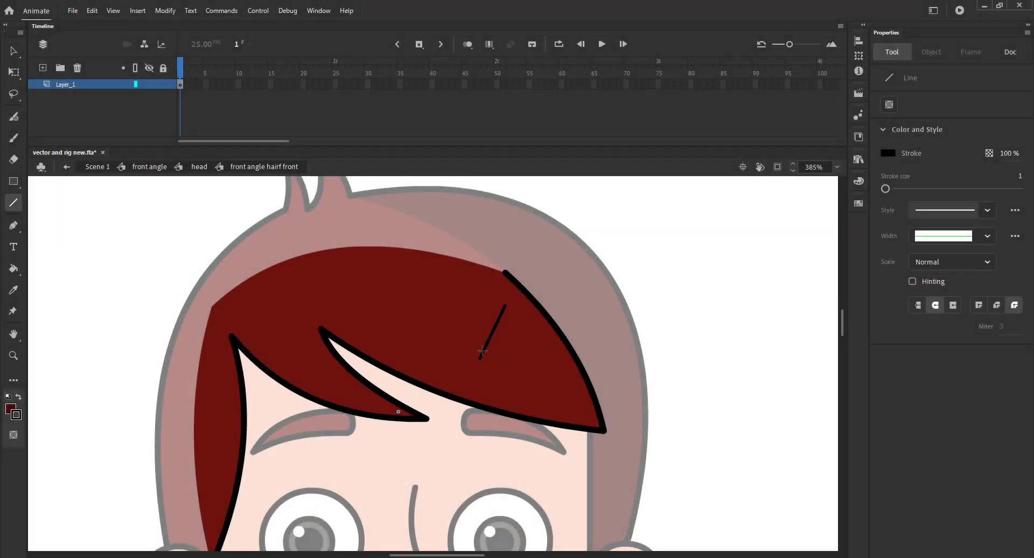
mouse_move(503, 325)
left_mouse_down()
mouse_move(563, 378)
mouse_move(577, 373)
mouse_move(577, 387)
left_mouse_up()
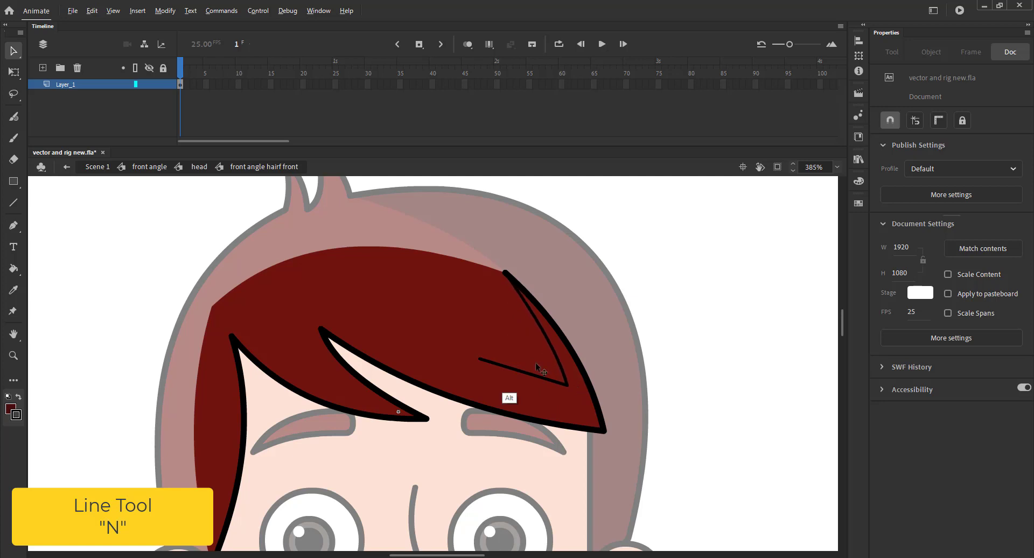
mouse_move(479, 358)
left_mouse_down()
mouse_move(499, 325)
mouse_move(537, 401)
left_mouse_up()
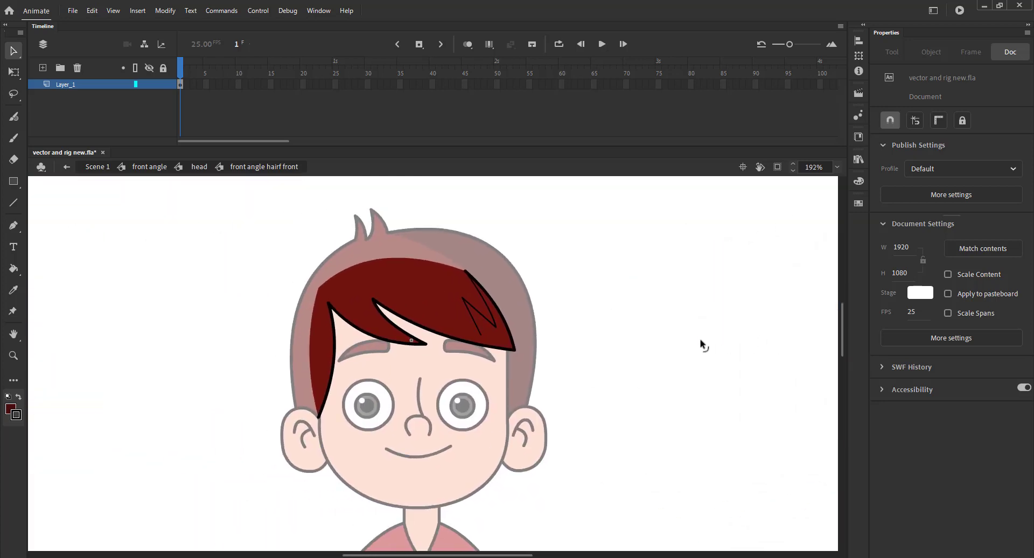
left_click_drag(482, 325, 492, 345)
Step: Save and reshape the fringe's dark shadow to widen it
key("k")
key("v")
left_click(526, 325)
left_click(593, 329)
key("ctrl+s")
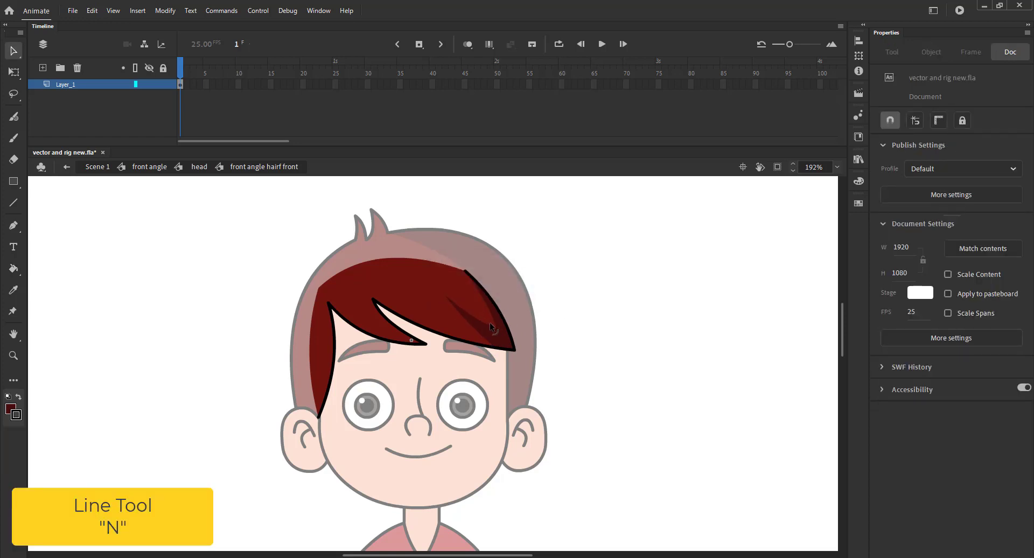
left_click_drag(489, 322, 504, 316)
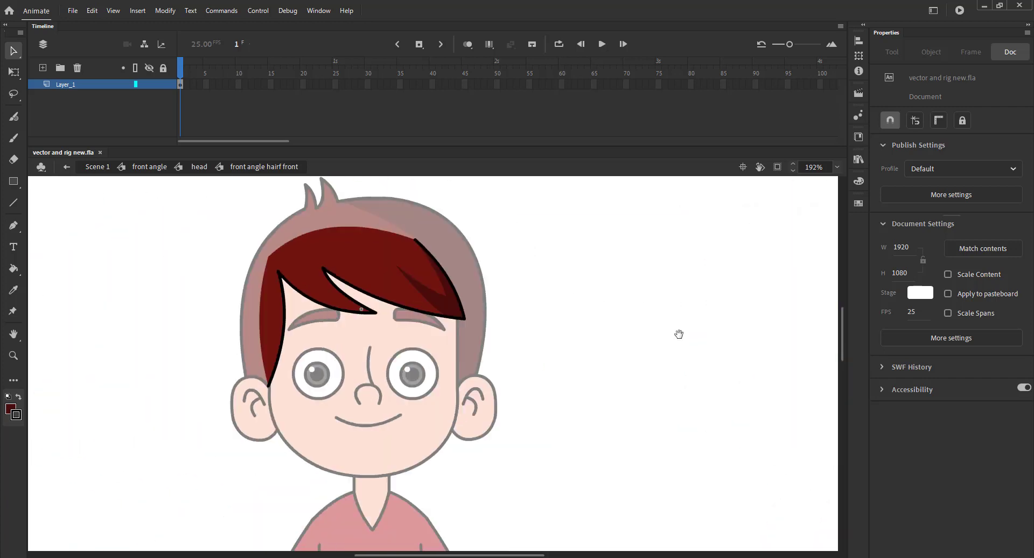
Step: Draw a trial line across the left fringe, then delete it
key("n")
left_click_drag(440, 279, 488, 329)
key("v")
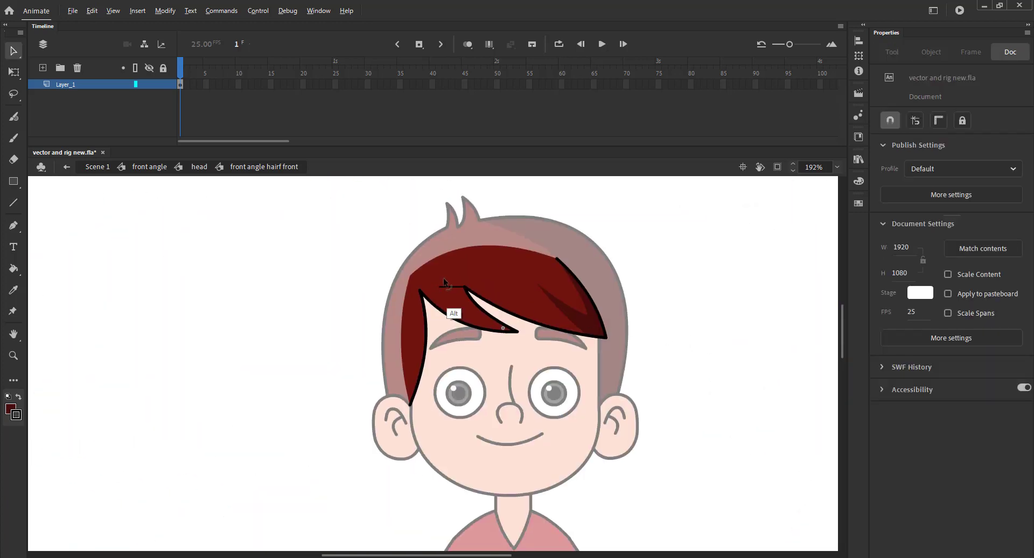
left_click(461, 317)
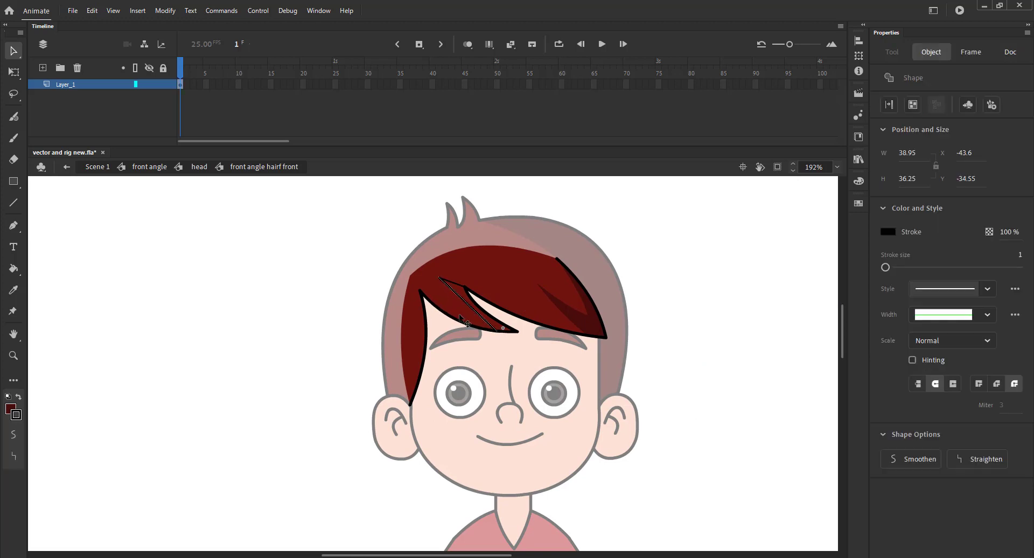
key("Delete")
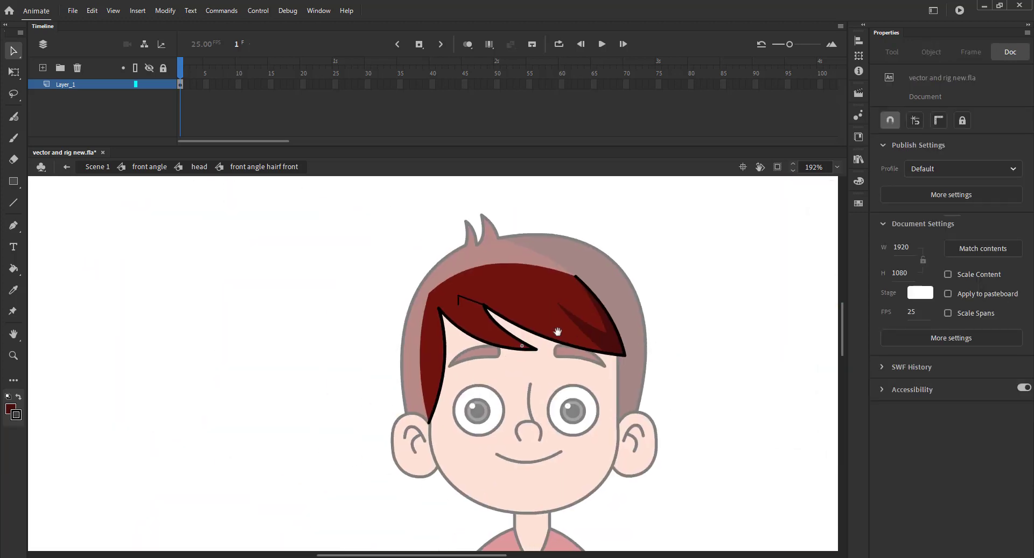
scroll(295, 309, "right", 2)
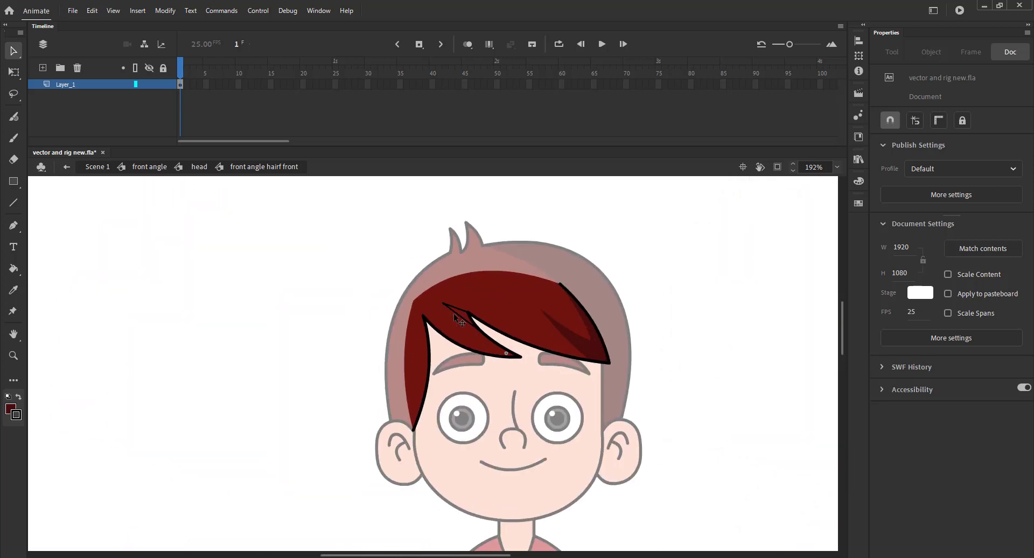
Step: Drag the shadow sliver's edge and upper corner into a sharper angled corner
left_click_drag(449, 324, 516, 358)
left_click_drag(443, 305, 455, 308)
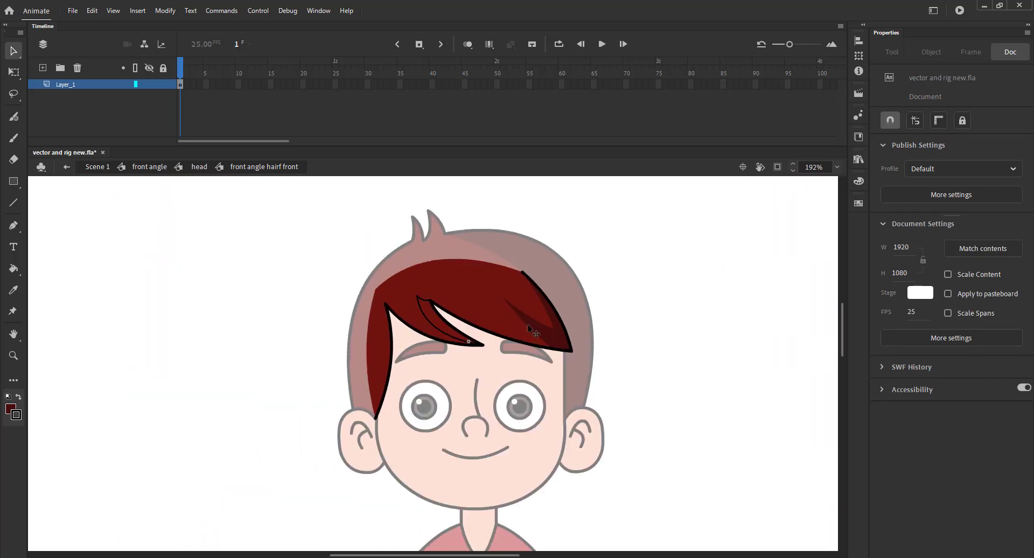
left_click(431, 317)
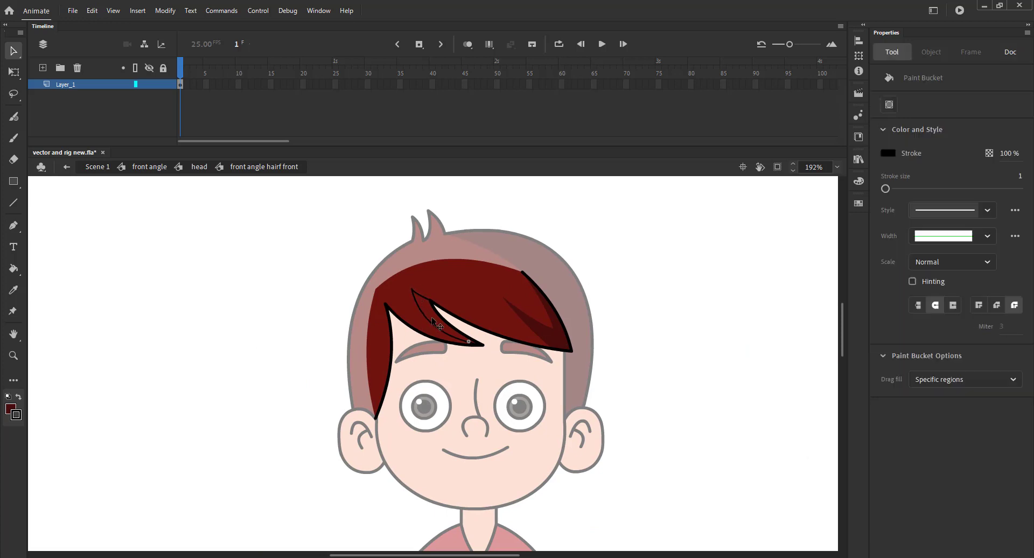
left_click(431, 329)
left_click(409, 312)
left_click(424, 318)
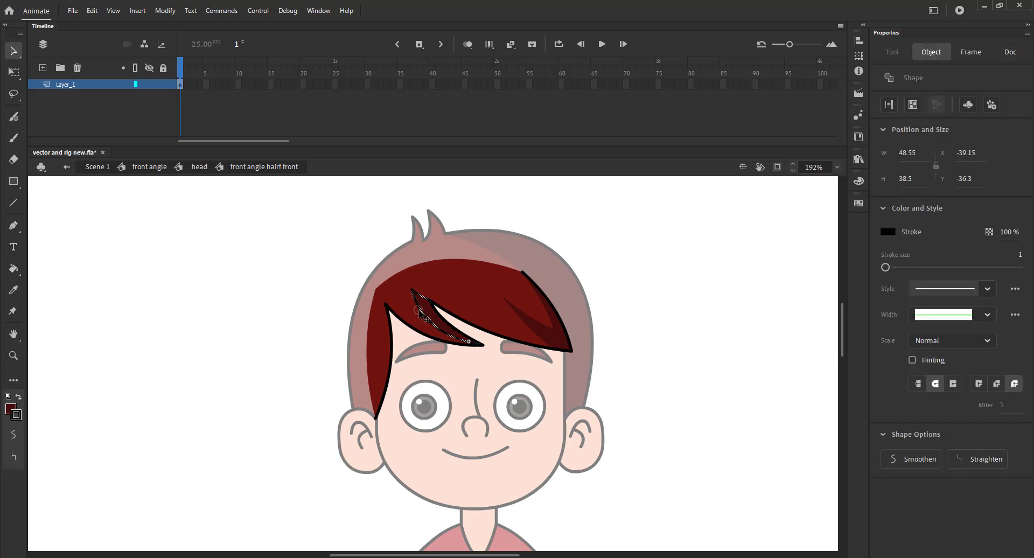
left_click(282, 326)
Step: Draw a guide line down the left fringe from the hair's top point
left_click_drag(282, 325, 415, 254)
key("n")
mouse_move(508, 273)
left_mouse_down()
mouse_move(492, 335)
mouse_move(501, 338)
left_mouse_up()
key("v")
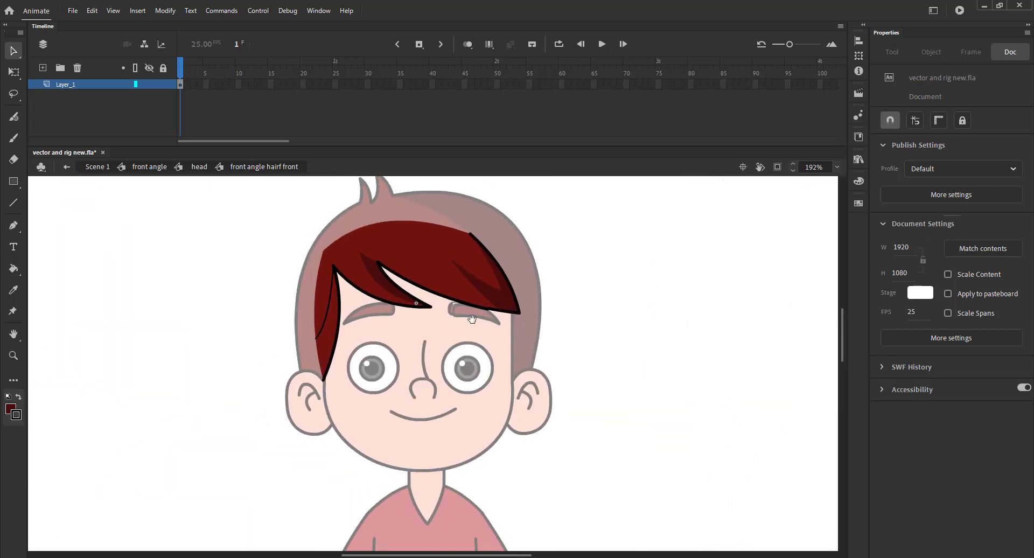
Step: Draw a short stroke inside the left hair strand and extend its lower end down the strand
key("n")
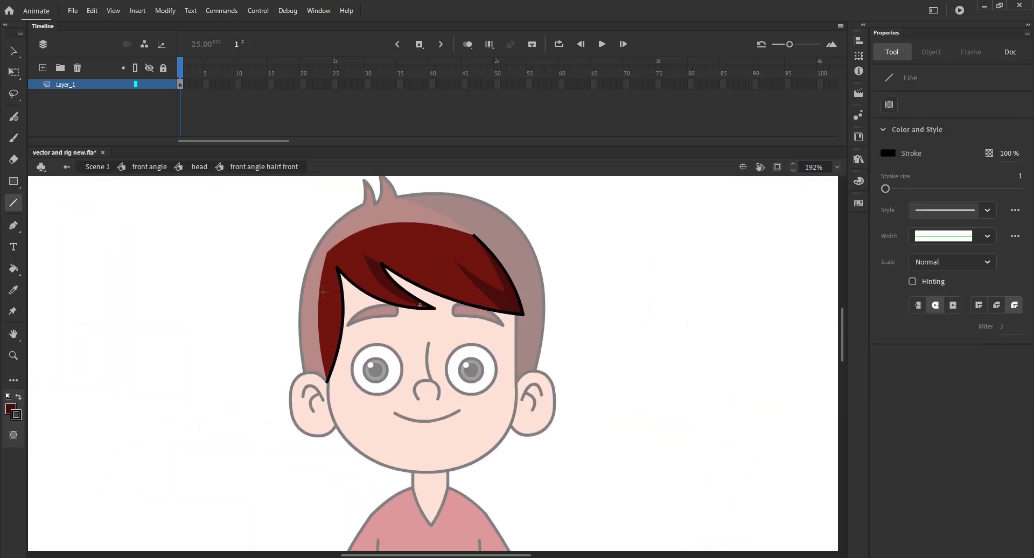
left_click_drag(308, 289, 336, 267)
left_click_drag(264, 311, 279, 326)
key("ctrl+z")
key("ctrl+z")
key("ctrl+z")
key("n")
mouse_move(331, 275)
left_mouse_down()
mouse_move(319, 295)
mouse_move(329, 312)
mouse_move(305, 350)
left_mouse_up()
key("v")
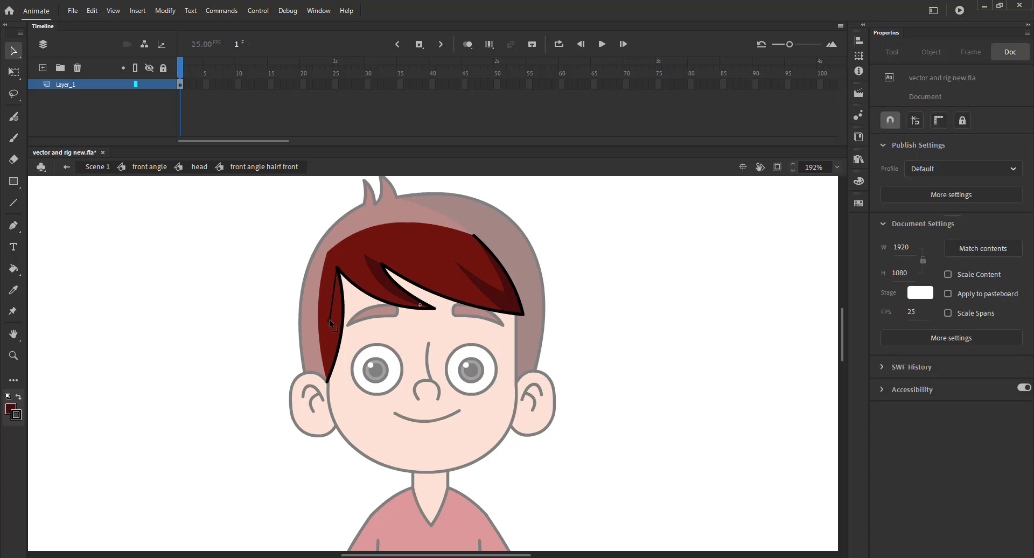
left_click_drag(549, 363, 473, 353)
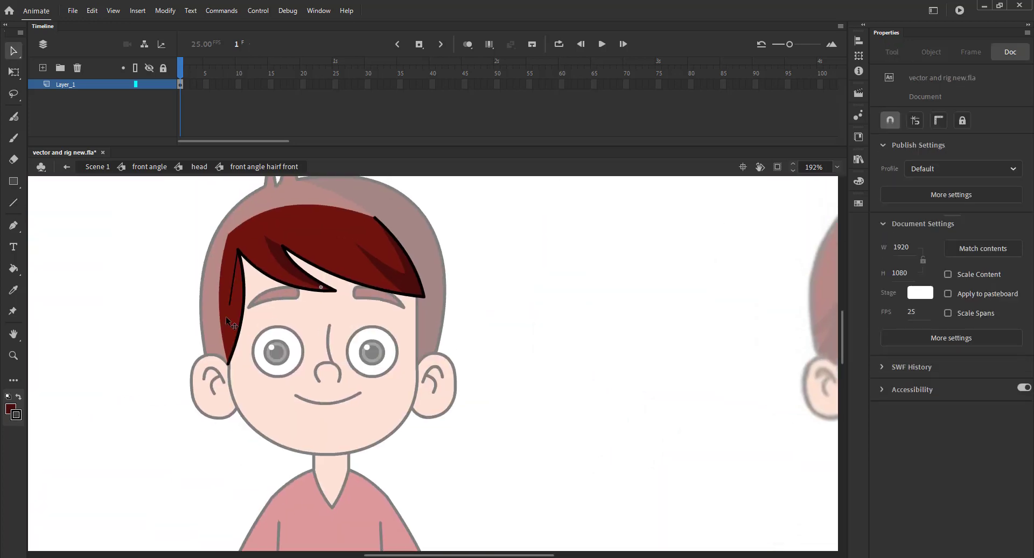
mouse_move(229, 306)
left_mouse_down()
mouse_move(223, 355)
mouse_move(218, 339)
left_mouse_up()
Step: Fill the marked strand strip with a darker shade and return to Scene 1
key("k")
left_click(232, 332)
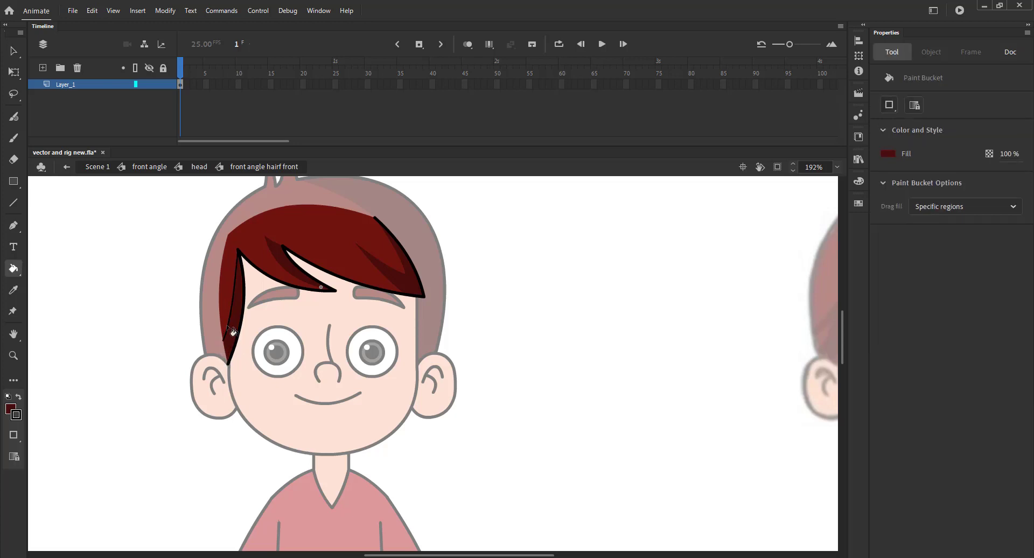
key("v")
left_click(229, 321)
left_click(157, 295)
mouse_move(187, 240)
left_mouse_down()
mouse_move(48, 245)
mouse_move(176, 232)
left_mouse_up()
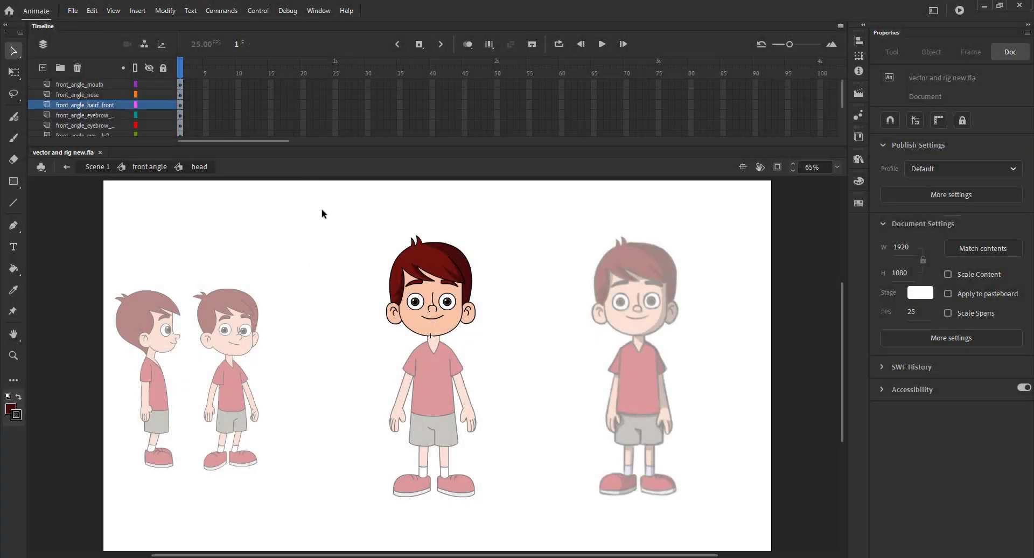
left_click(92, 167)
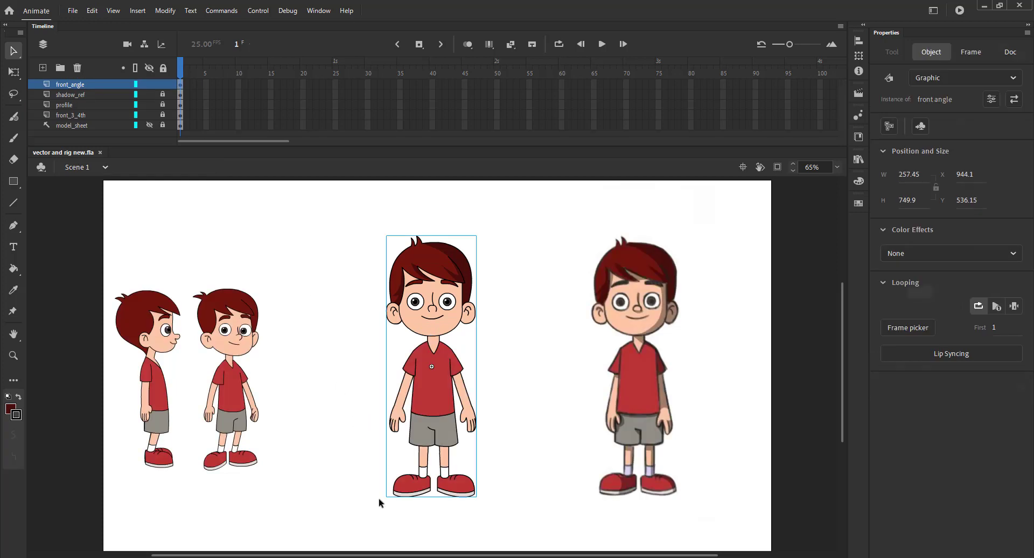
left_click(363, 315)
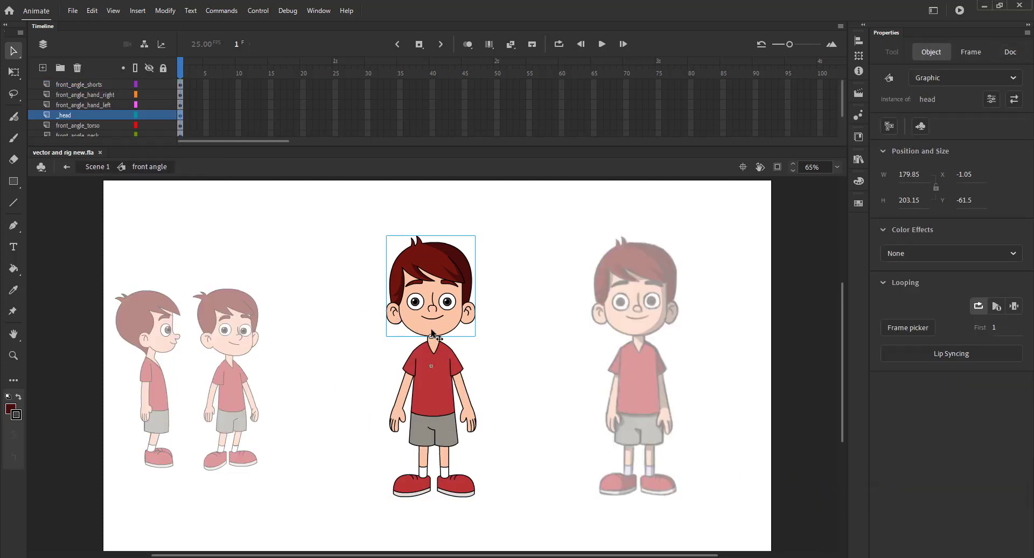
Step: Enter the front angle symbol and zoom in on the boy's face
key("k")
double_click(427, 329)
key("z")
left_click_drag(330, 242, 480, 363)
left_click_drag(335, 329, 473, 356)
Step: Draw a line down the face, snap its ends to the chin and face outline, bend it
key("n")
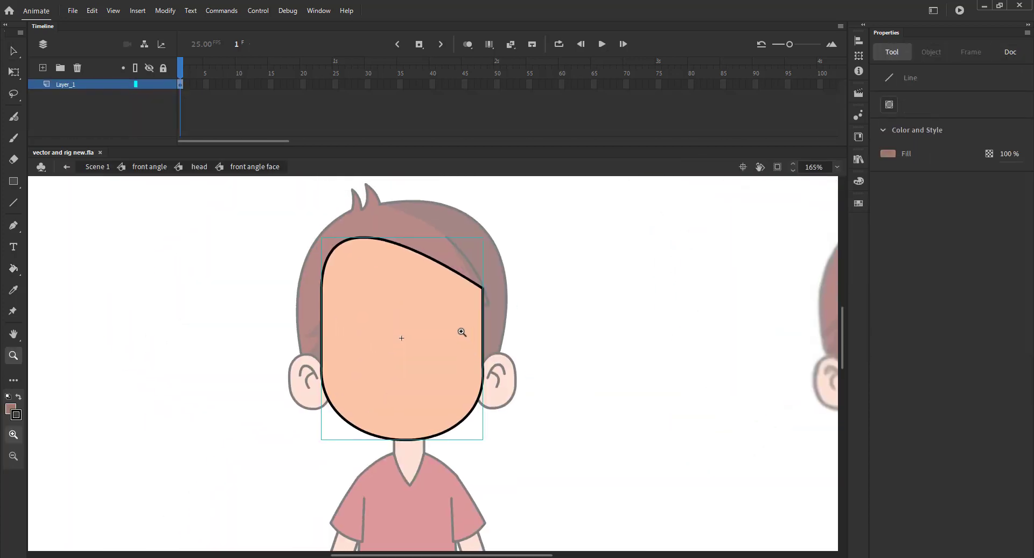
mouse_move(459, 293)
left_mouse_down()
mouse_move(455, 366)
mouse_move(226, 336)
mouse_move(307, 351)
left_mouse_up()
key("v")
left_click_drag(305, 349, 254, 411)
key("ctrl+z")
left_click(890, 120)
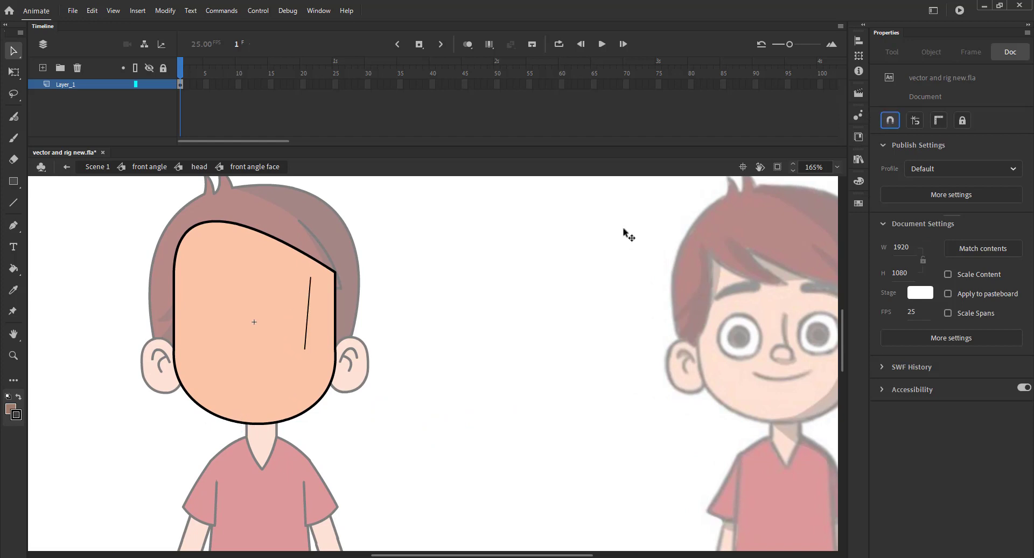
left_click_drag(305, 349, 231, 422)
left_click_drag(402, 389, 316, 397)
left_click_drag(208, 284, 131, 231)
left_click_drag(139, 318, 249, 372)
Step: Fill the strip beside the face edge brown and delete its outline strokes
key("k")
left_click(245, 371)
key("v")
double_click(233, 361)
key("Delete")
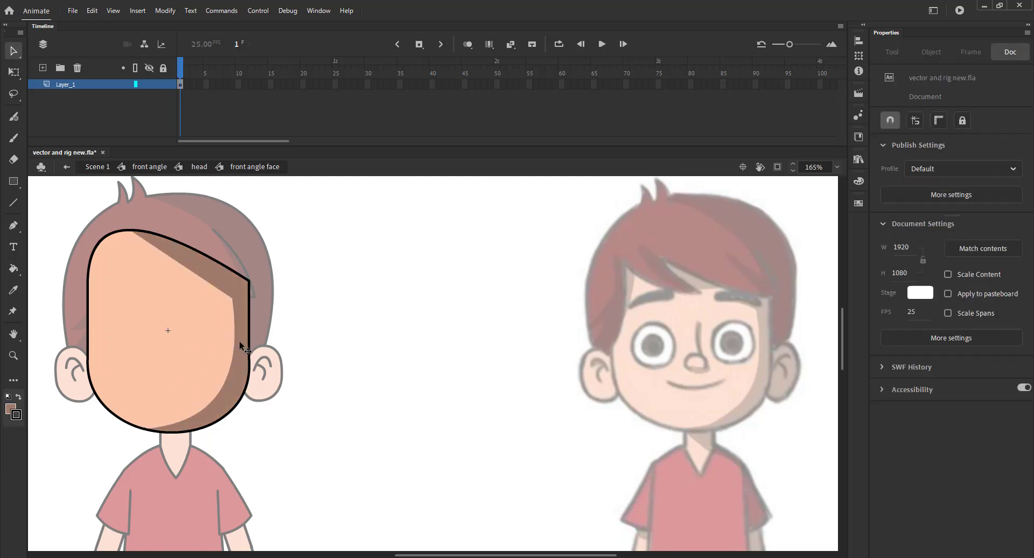
key("n")
Step: In outline view, reshape the forehead corner and under-eyebrow curve, then save and exit the face
left_click(135, 84)
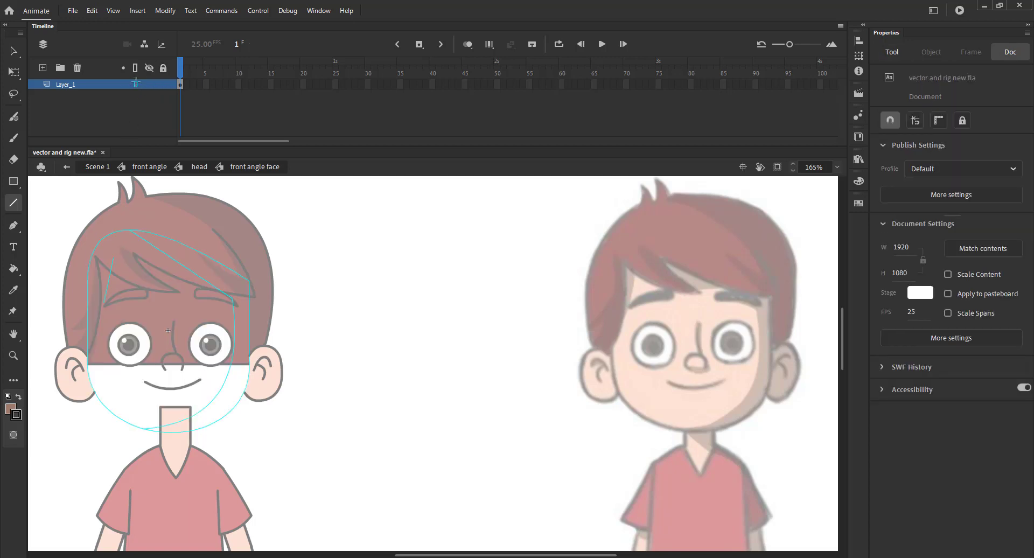
key("v")
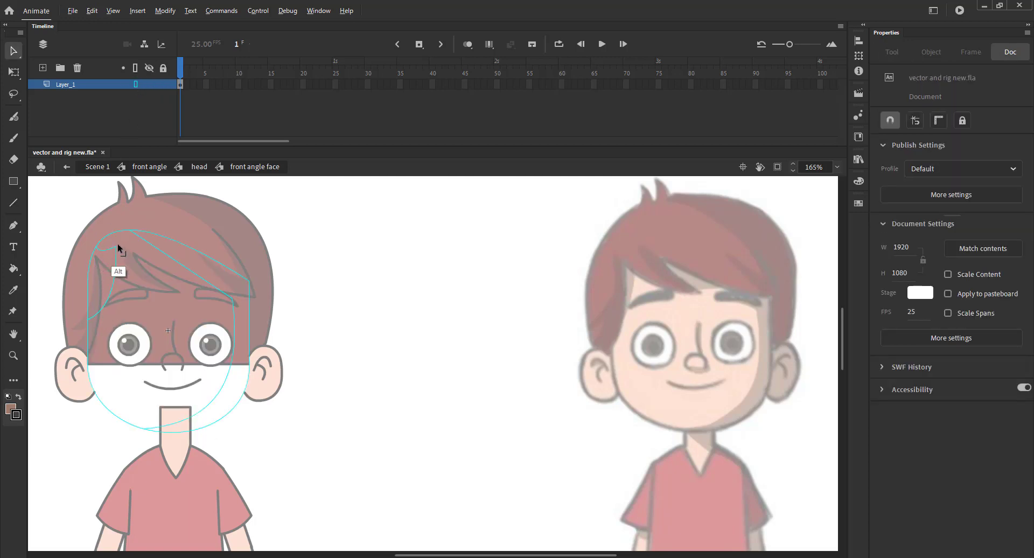
left_click_drag(117, 244, 109, 288)
left_click(136, 85)
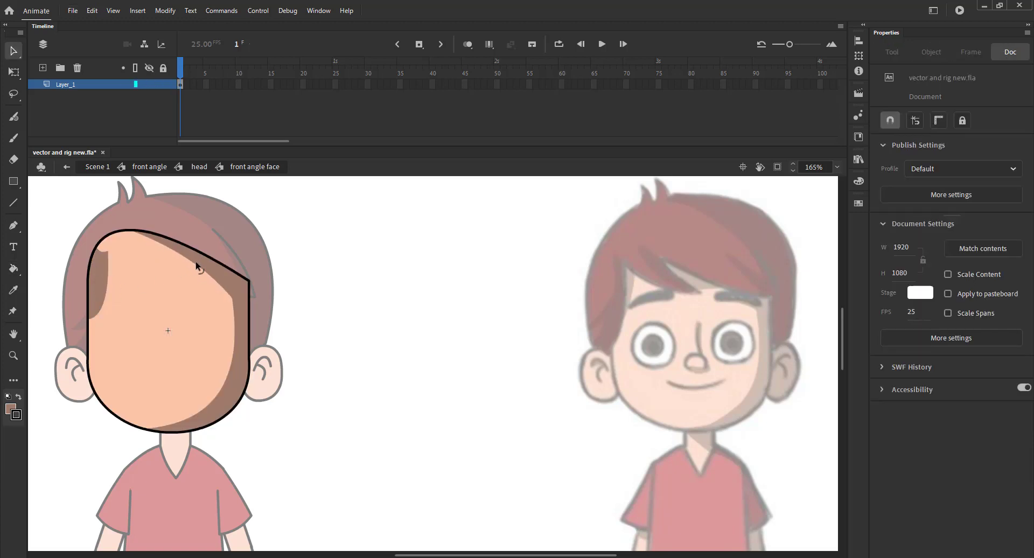
left_click(136, 85)
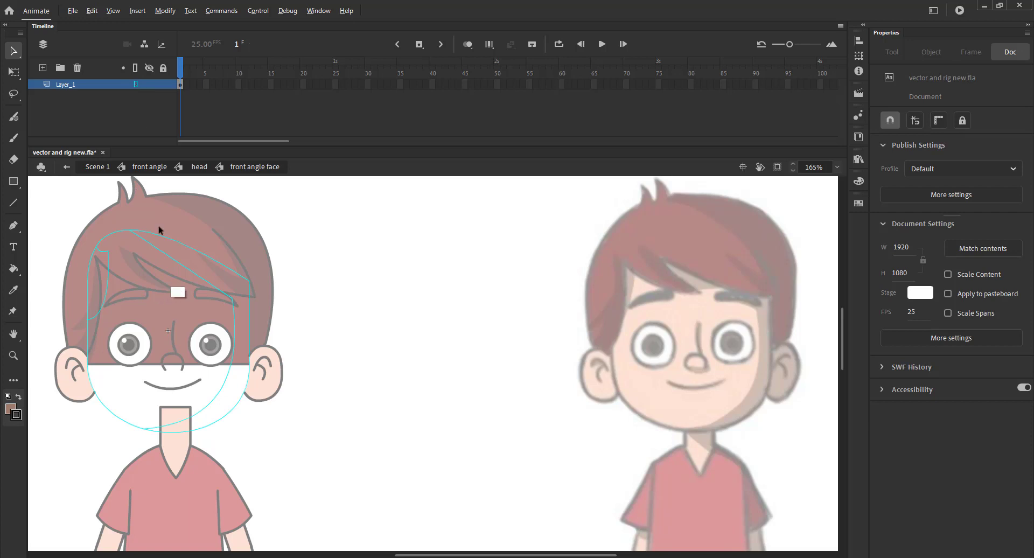
left_click_drag(215, 275, 178, 300)
double_click(335, 300)
key("ctrl+2")
left_click(149, 167)
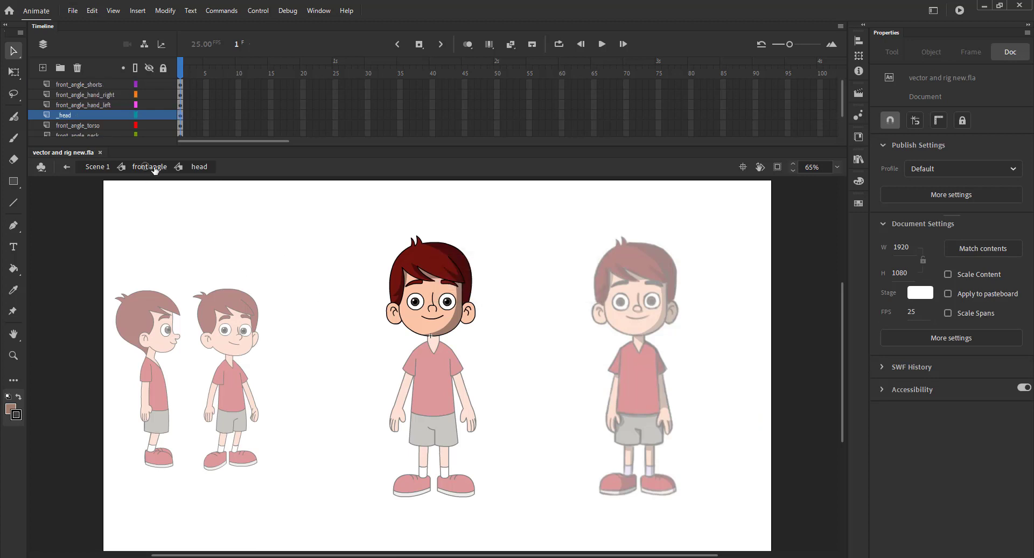
Step: In the neck symbol, split off the upper neck with a diagonal line, fill it darker brown, and save
key("z")
left_click_drag(342, 307, 498, 377)
left_click(149, 167)
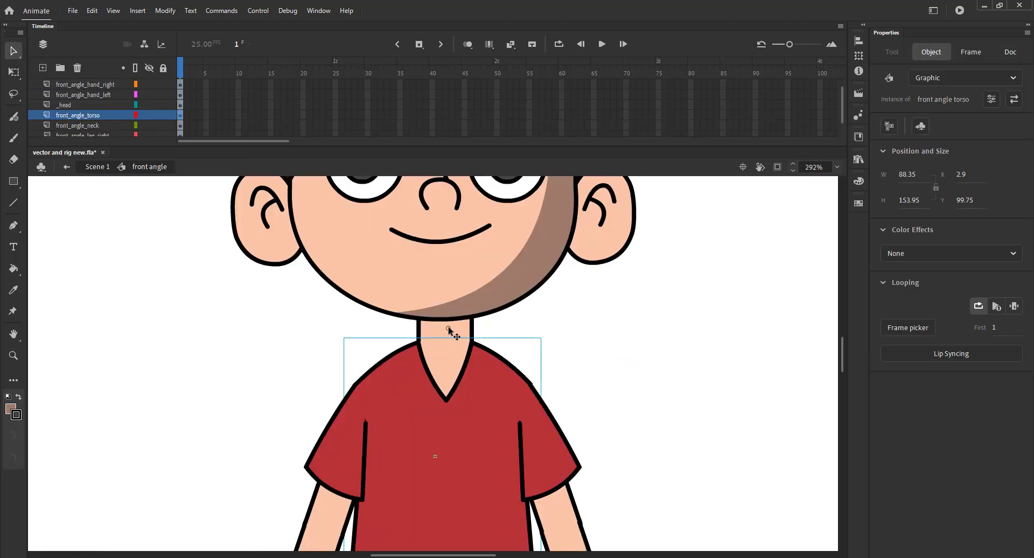
double_click(450, 330)
key("n")
left_click_drag(428, 311, 458, 327)
key("v")
left_click(136, 84)
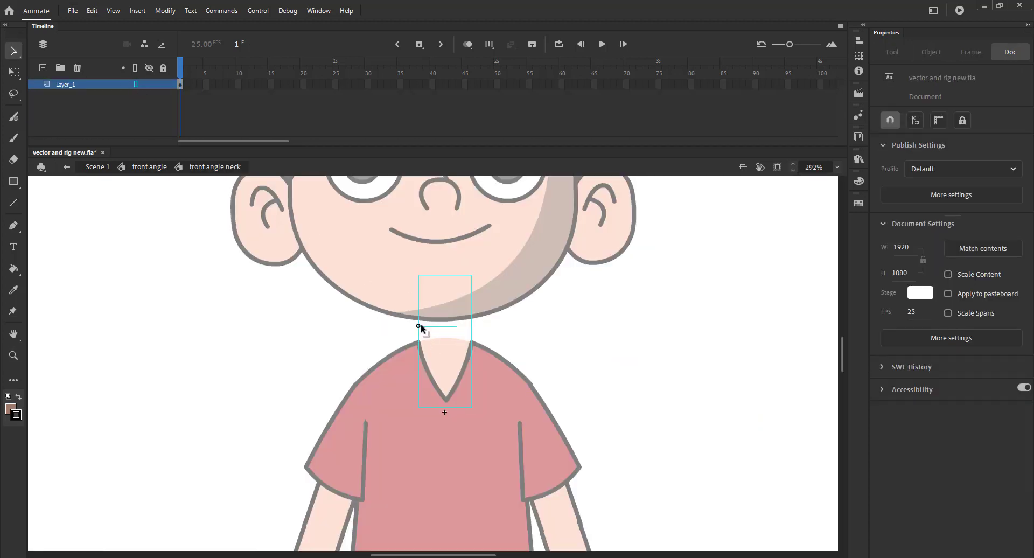
key("k")
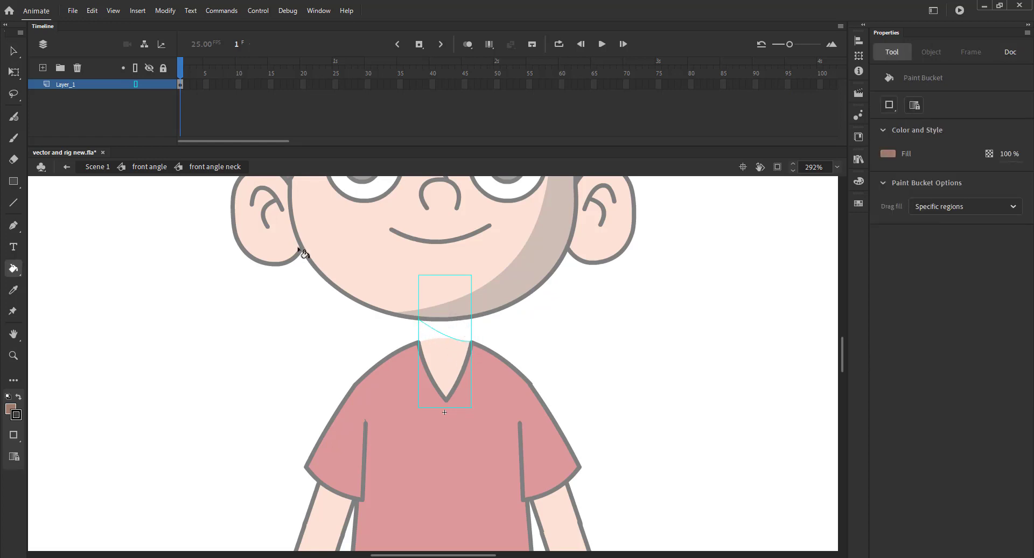
left_click(136, 85)
left_click(454, 318)
key("v")
double_click(171, 210)
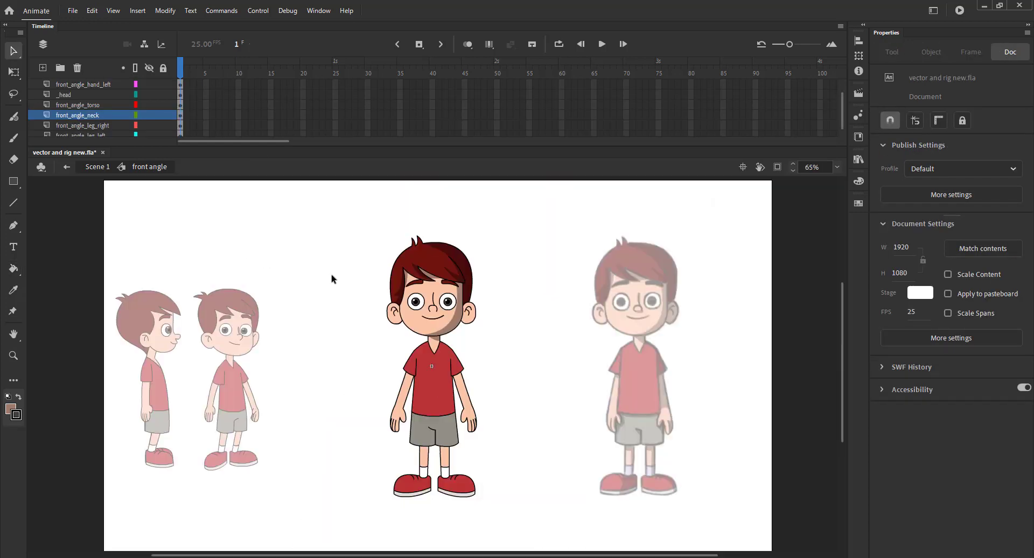
key("ctrl+s")
Step: Delete the stray line across the neck opening in the torso symbol and save again
key("z")
left_click(433, 348)
left_click(420, 341)
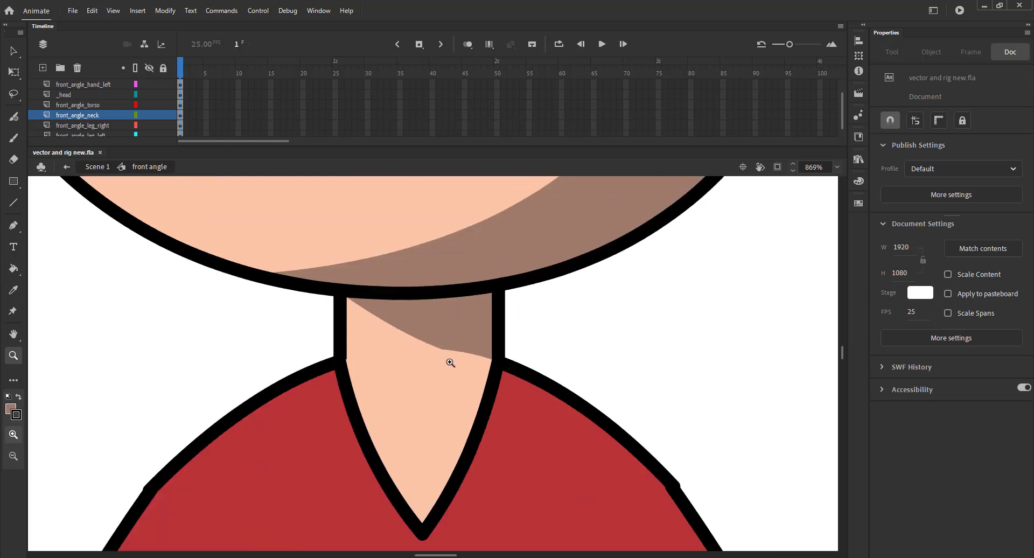
key("v")
double_click(432, 362)
key("n")
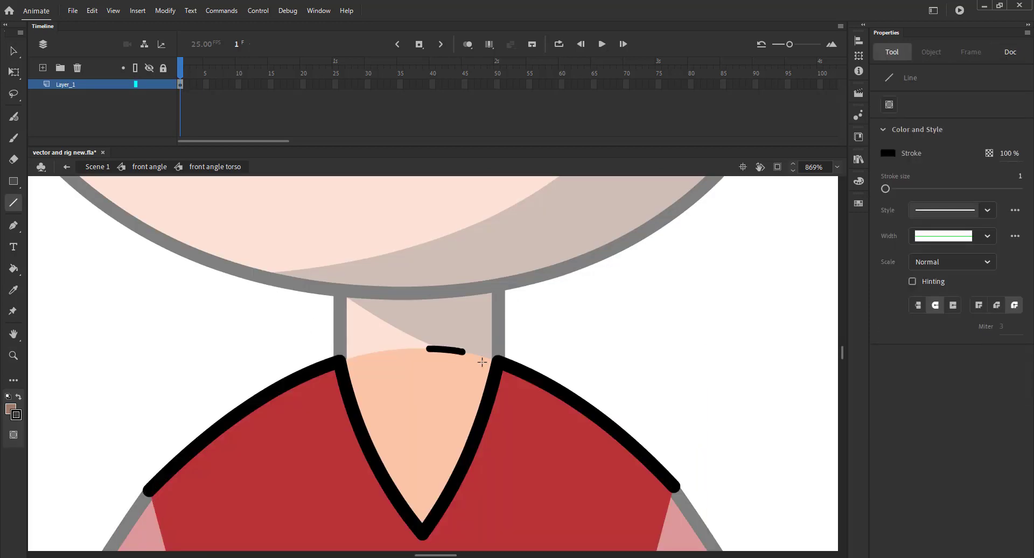
left_click_drag(491, 373, 491, 373)
key("ctrl+z")
left_click_drag(423, 341, 489, 371)
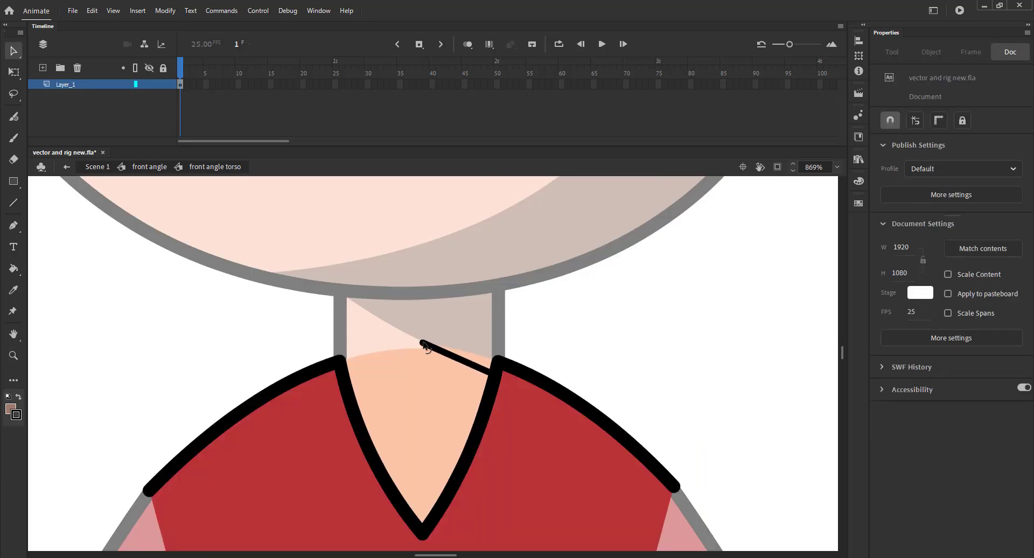
key("v")
left_click(455, 362)
key("Delete")
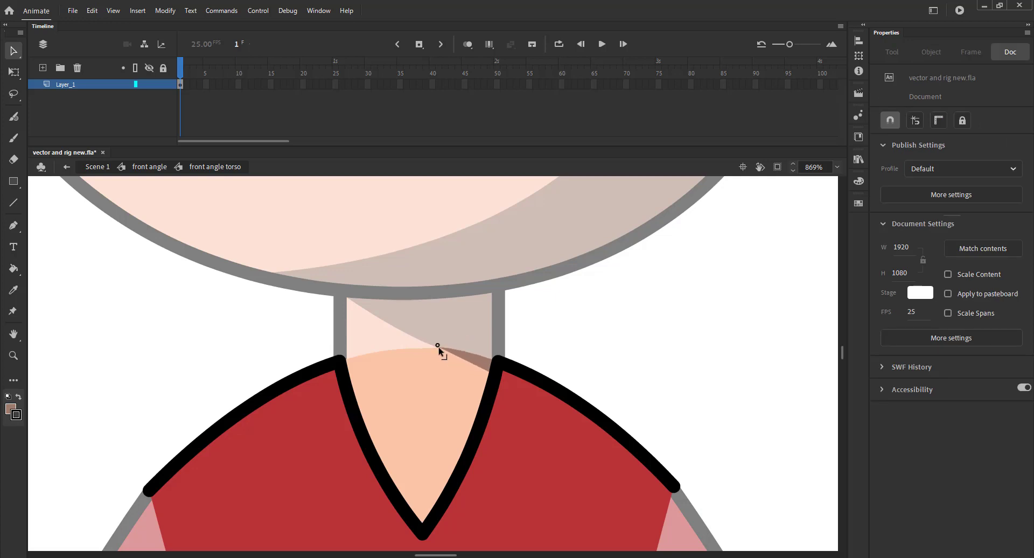
double_click(132, 223)
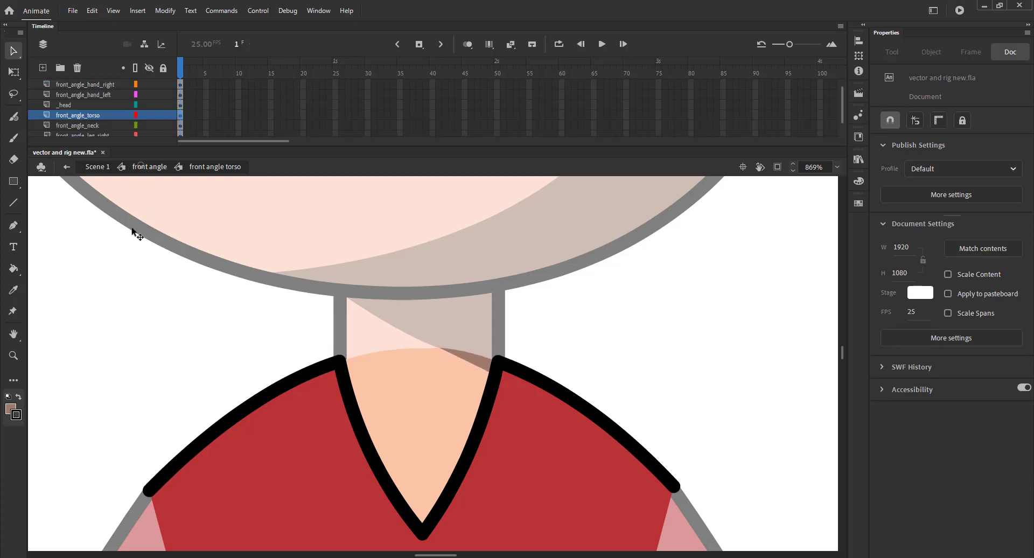
key("ctrl+s")
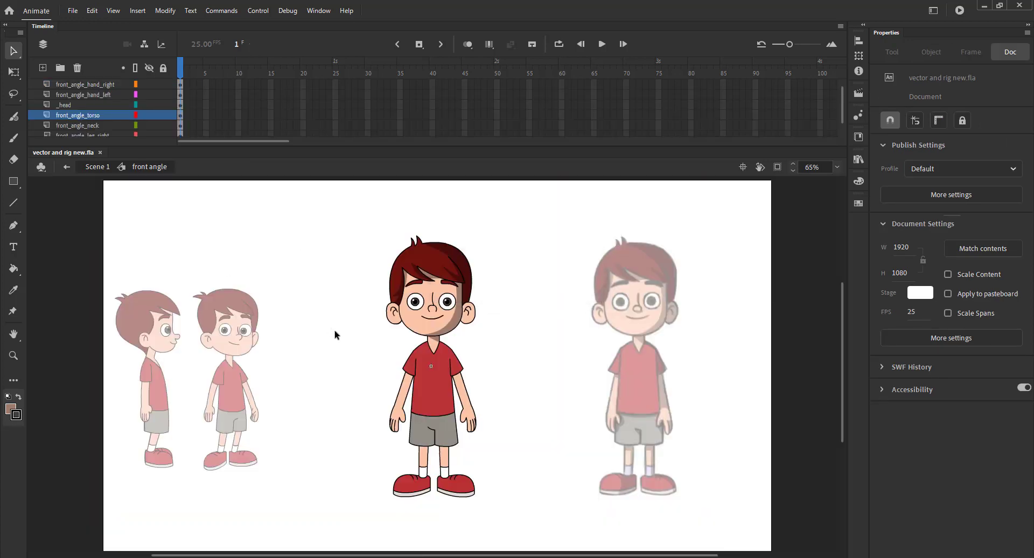
Step: Drill into the left arm's upper arm symbol, undoing an accidentally pasted text
left_click_drag(393, 328, 501, 451)
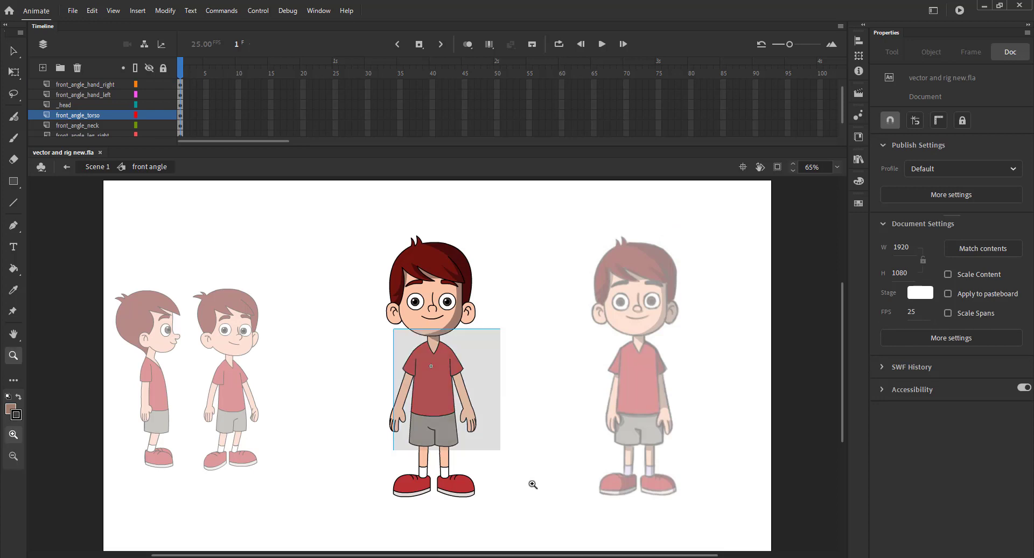
scroll(512, 447, "up", 5)
scroll(515, 378, "up", 2)
double_click(516, 393)
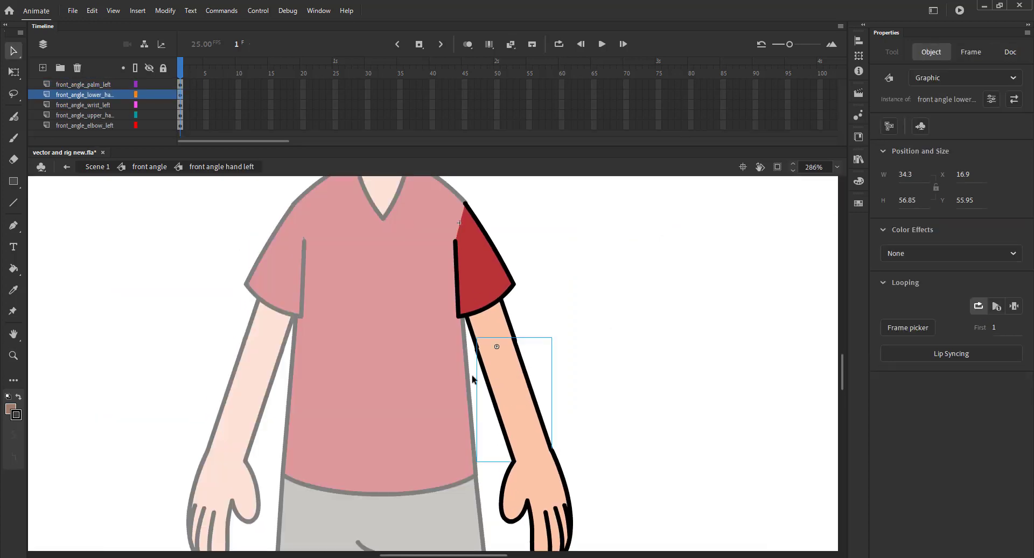
left_click_drag(616, 454, 517, 502)
left_click(499, 350)
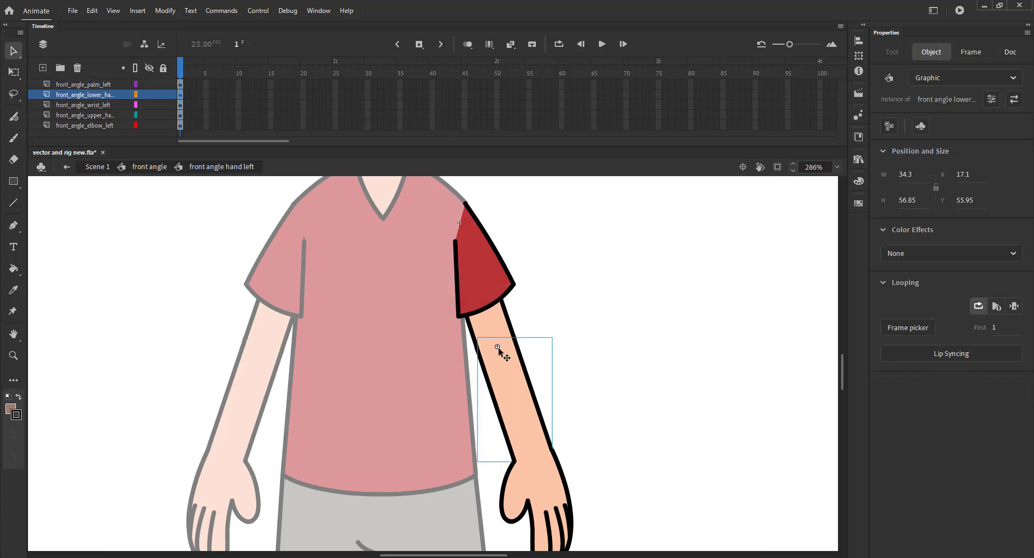
double_click(492, 334)
double_click(499, 342)
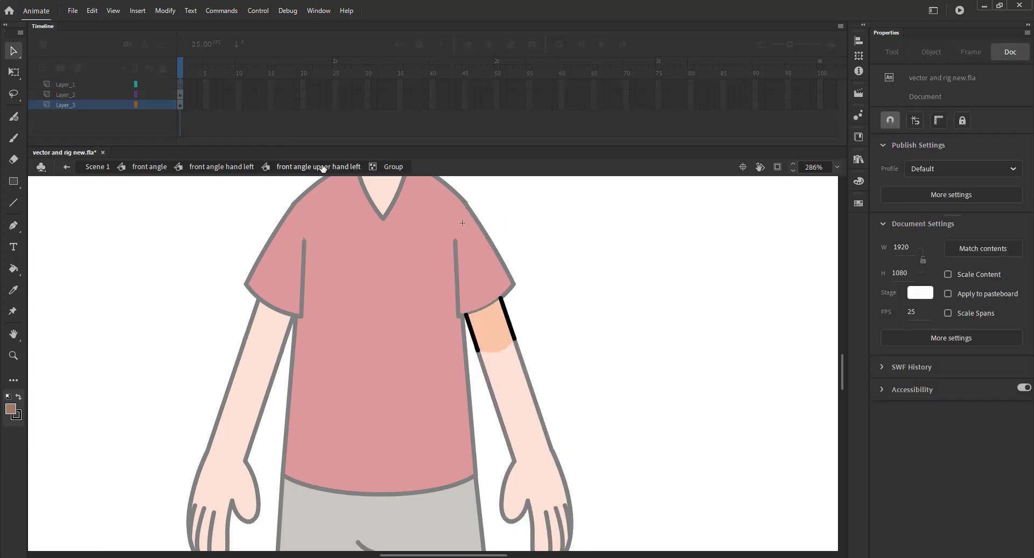
double_click(432, 324)
key("ctrl+z")
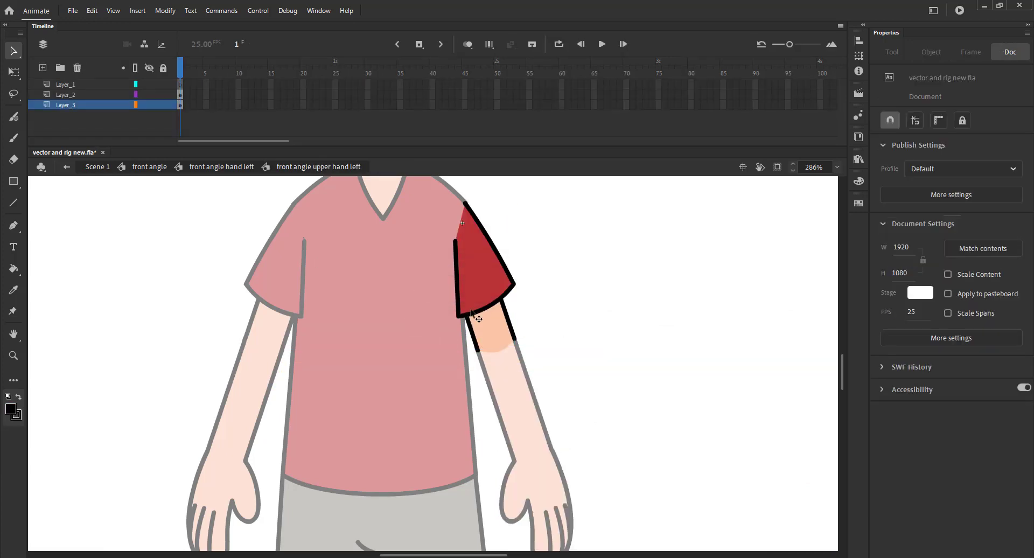
Step: Draw a shadow dividing line down the upper arm, undoing the wrong fill attempts
key("n")
scroll(508, 314, "up", 10)
left_click_drag(461, 294, 495, 370)
key("v")
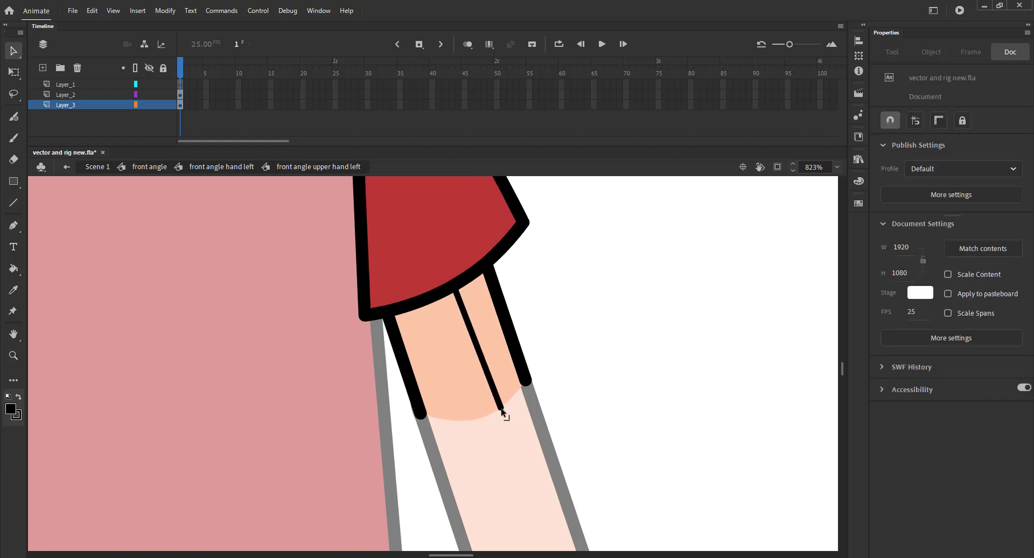
key("k")
left_click(496, 376)
key("ctrl+z")
left_click(508, 360)
key("ctrl+z")
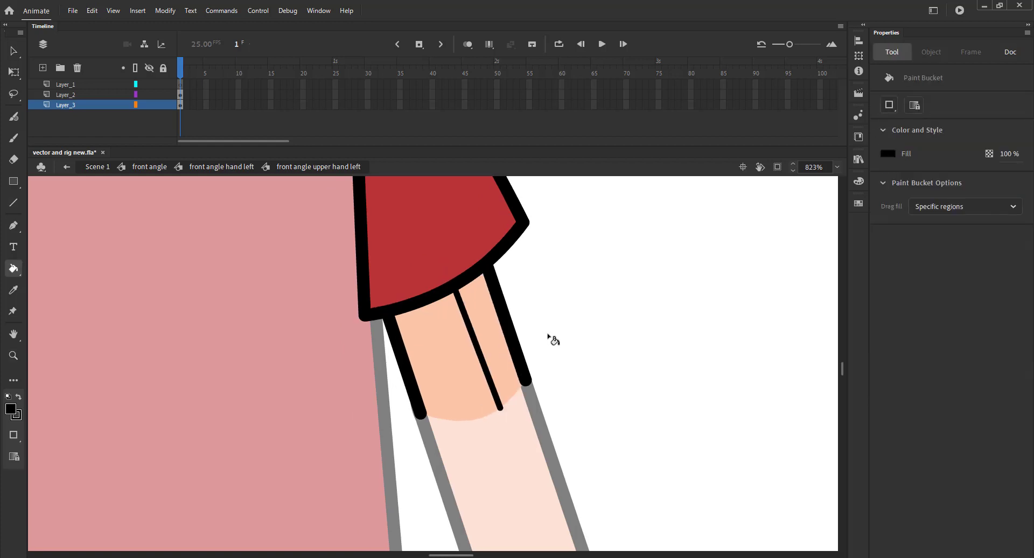
key("v")
key("k")
key("v")
key("ctrl+2")
left_click(222, 167)
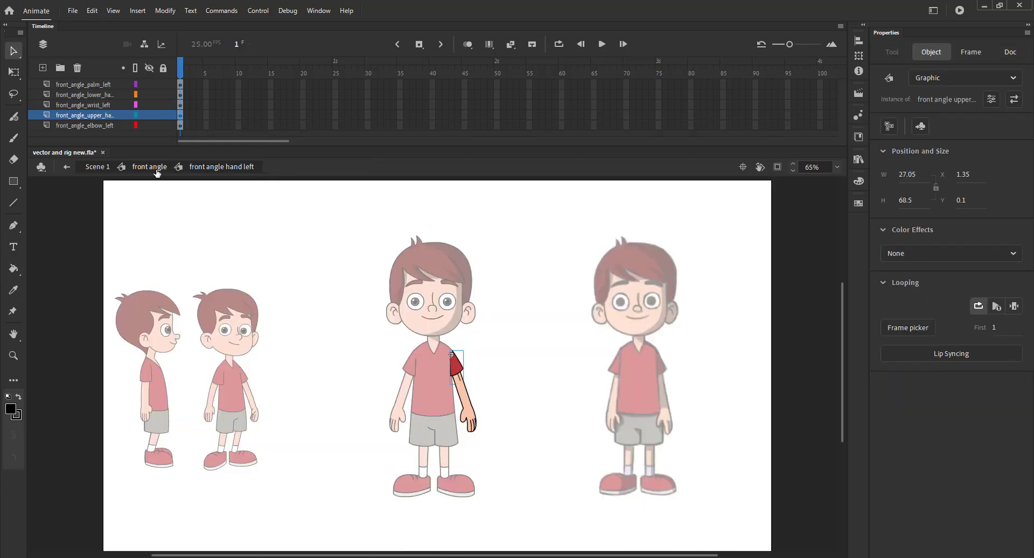
left_click(149, 167)
Step: Pick the darker shadow brown and fill the upper arm's right strip with it
left_click(888, 153)
left_click(411, 342)
left_click(462, 389)
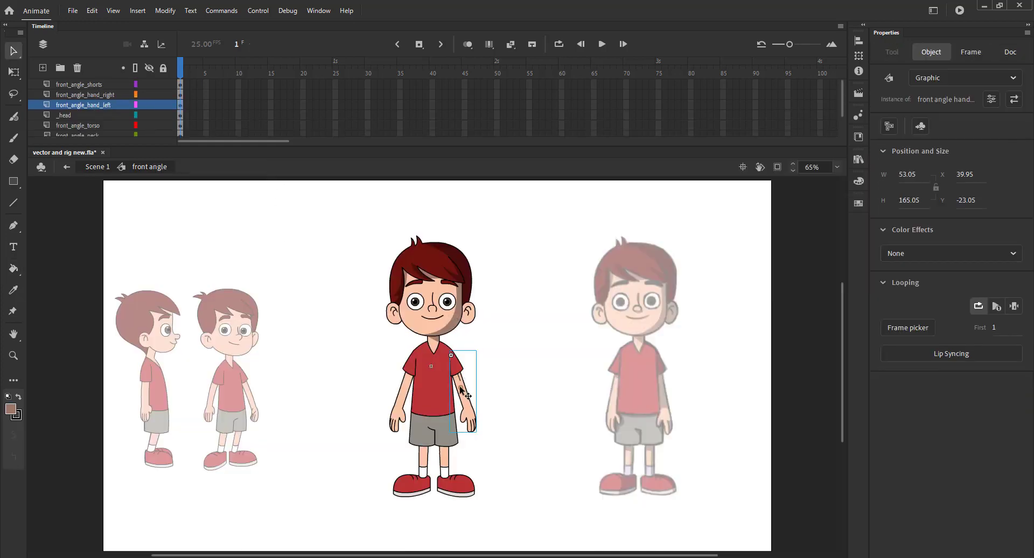
double_click(461, 389)
double_click(461, 359)
key("ctrl+3")
left_click(380, 375)
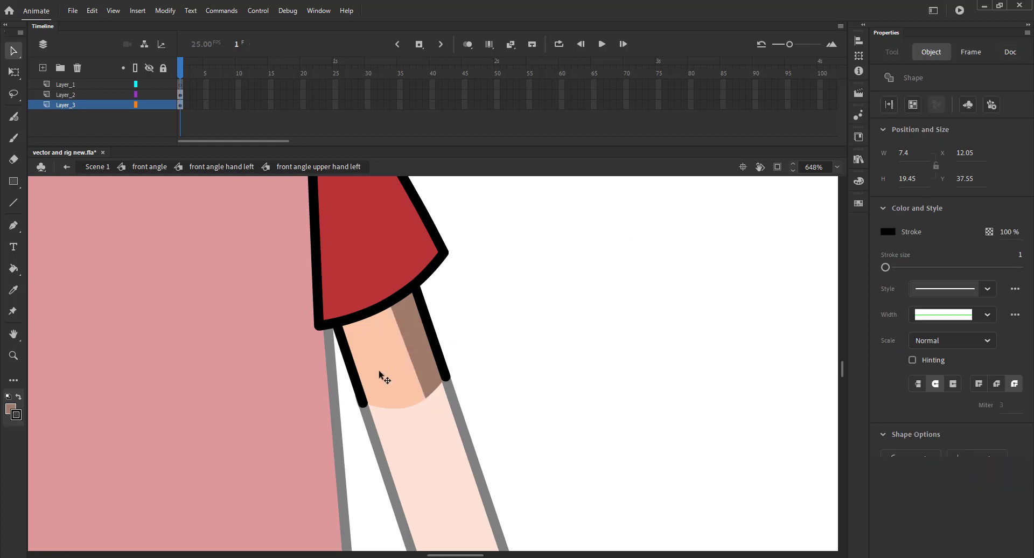
Step: Fill the forearm's right strip with the same shadow brown, then return to the left hand symbol
key("ctrl+minus")
double_click(300, 317)
double_click(397, 371)
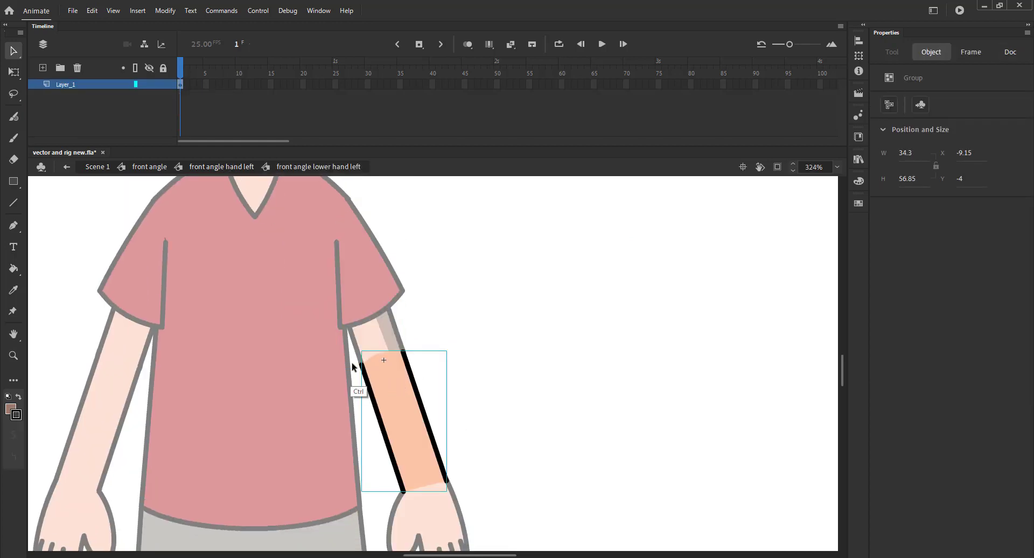
key("n")
key("k")
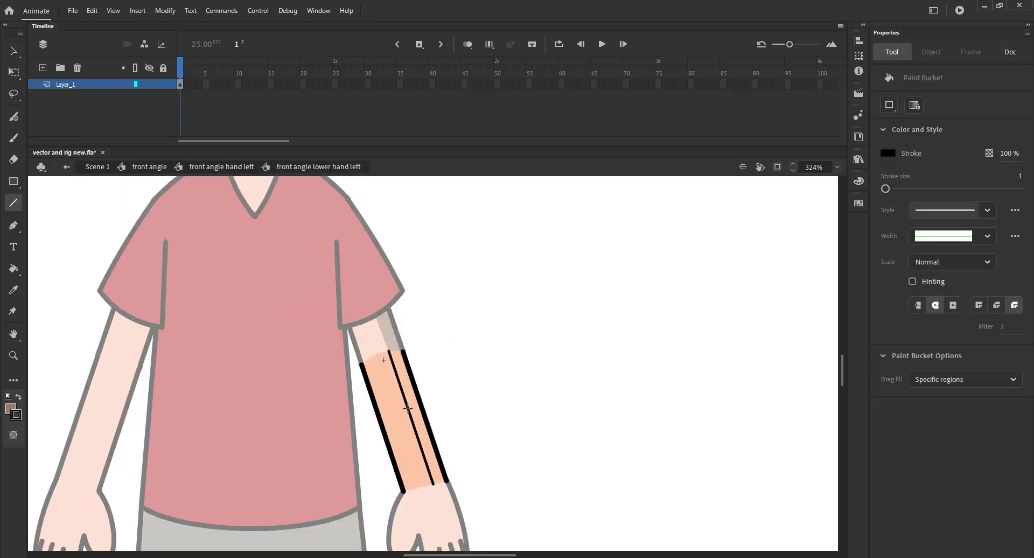
left_click(410, 415)
key("v")
left_click(258, 279)
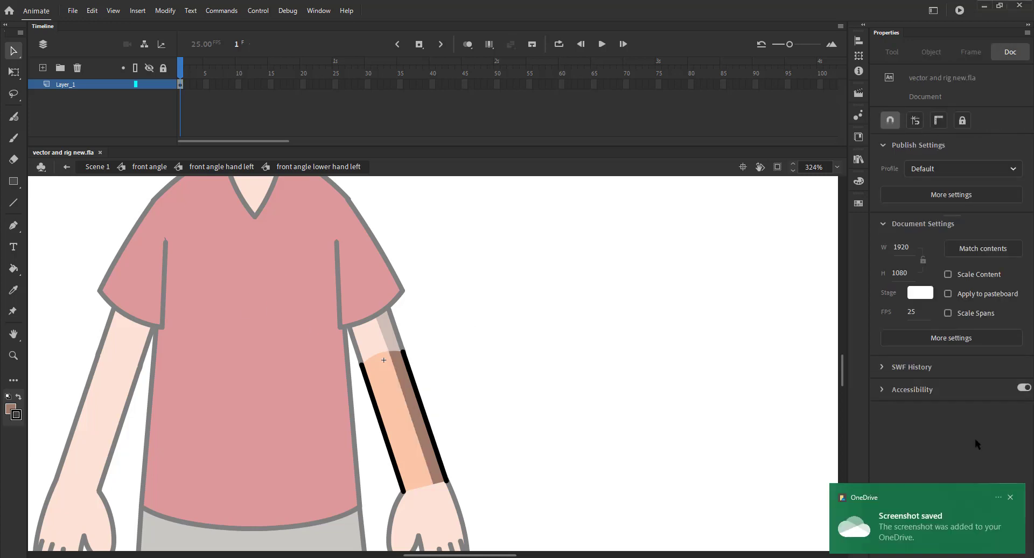
left_click(220, 168)
Step: Inspect the palm symbol's fill and return to the left hand symbol
scroll(367, 385, "down", 3)
left_click(366, 385)
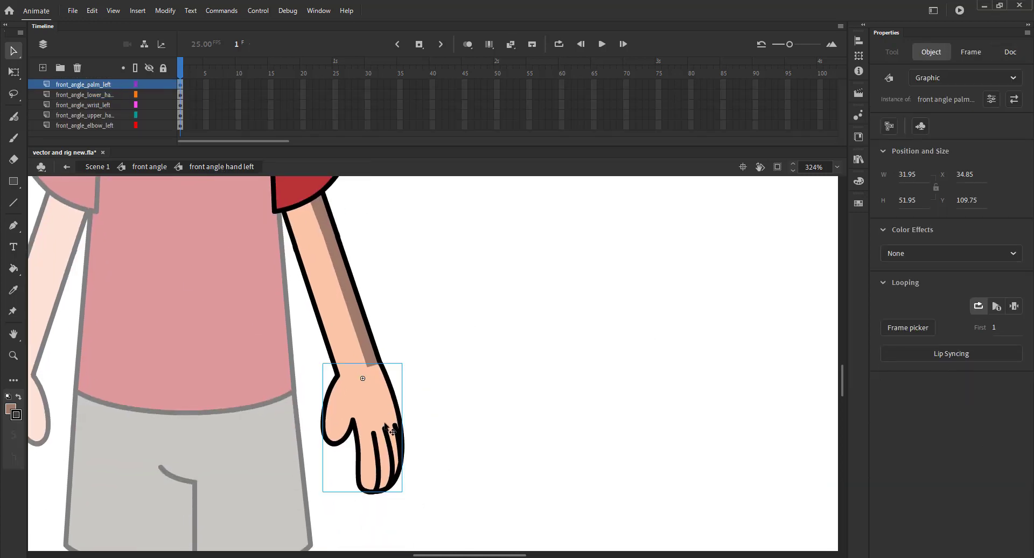
double_click(372, 398)
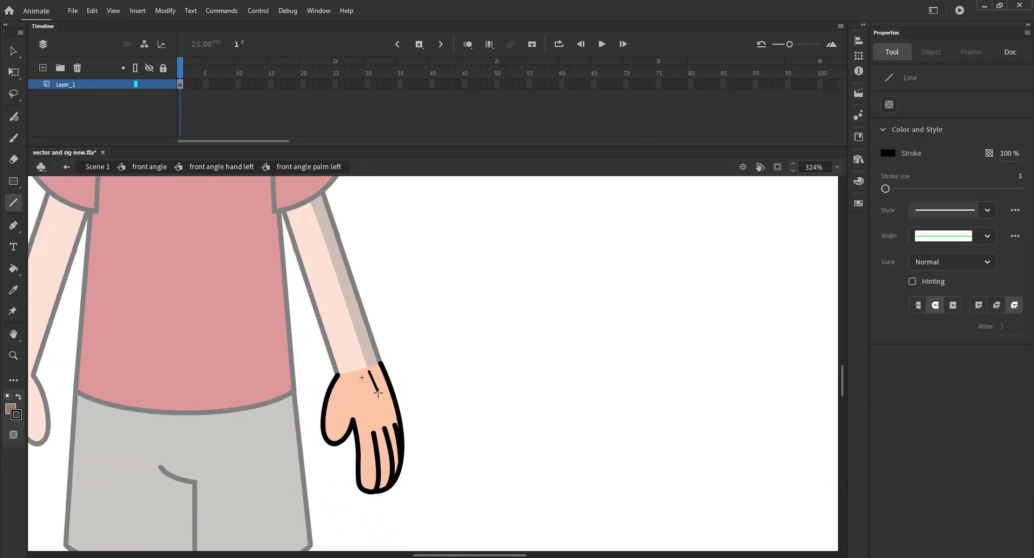
left_click(394, 417)
double_click(254, 237)
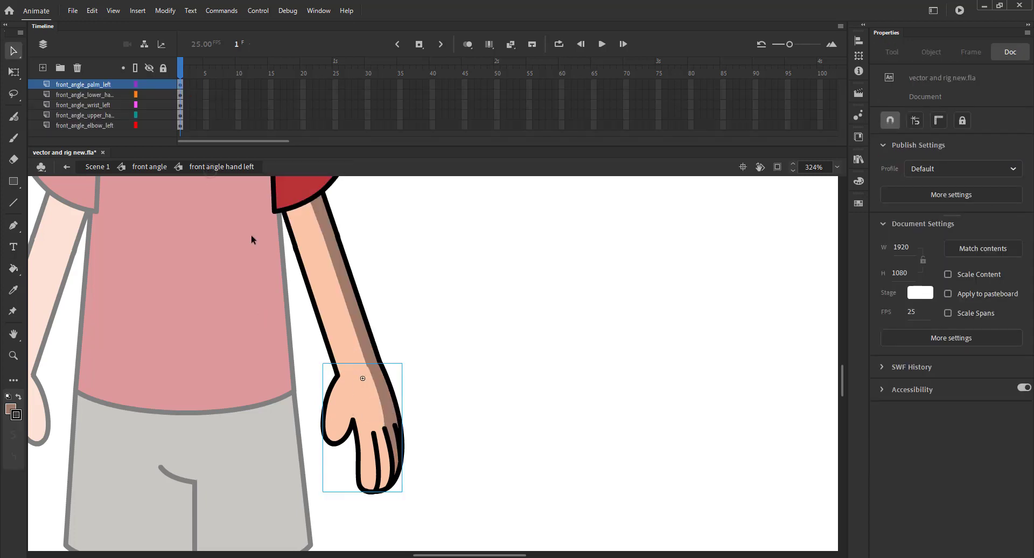
scroll(272, 284, "down", 1)
Step: Zoom on the wrist joint and check the forearm and palm symbols there
key("z")
left_click_drag(312, 318, 411, 362)
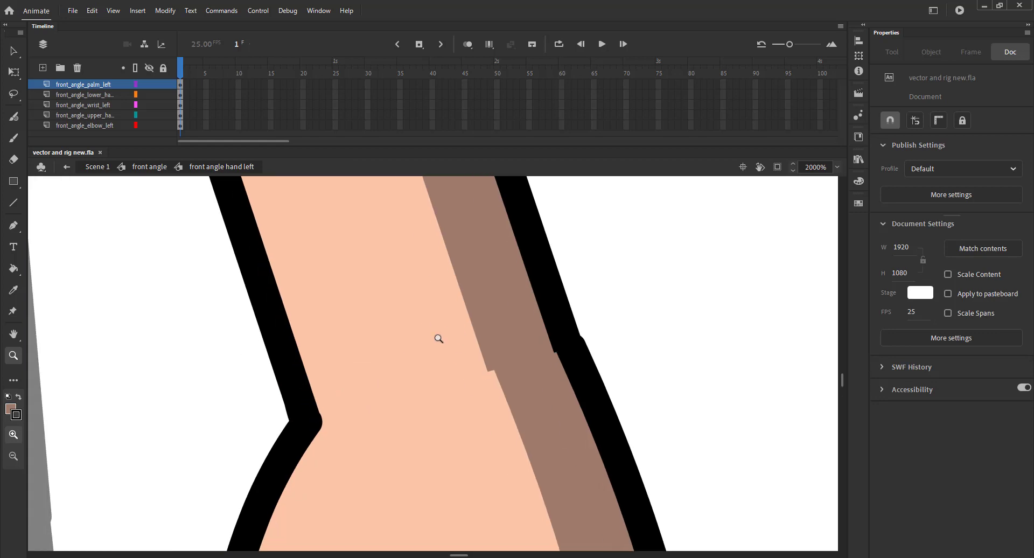
left_click(481, 378)
double_click(326, 392)
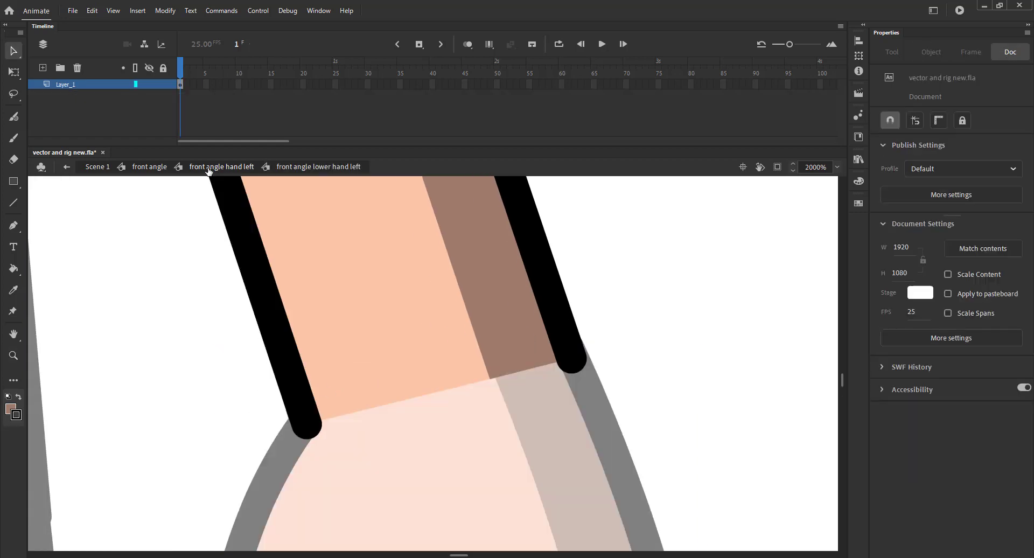
double_click(254, 427)
double_click(562, 434)
key("a")
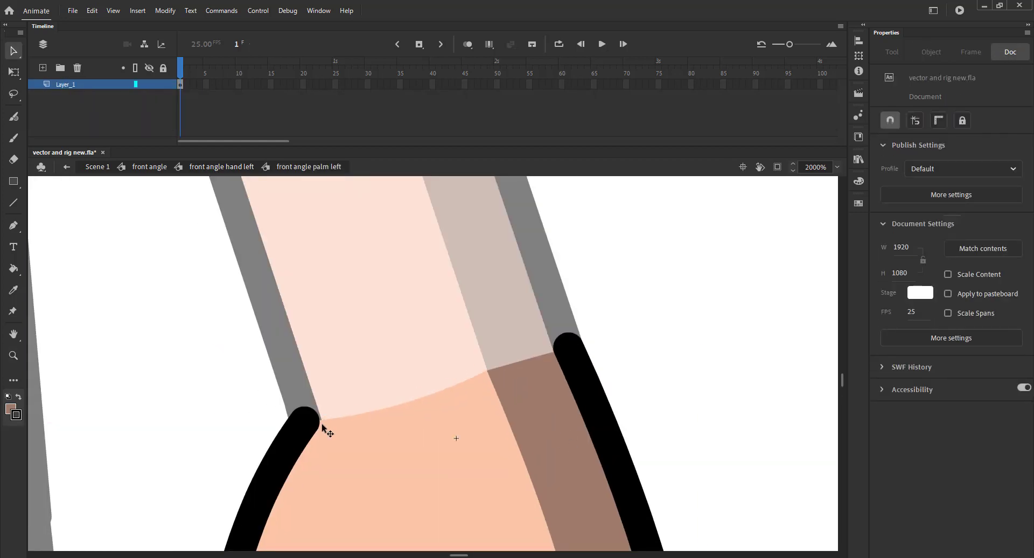
double_click(237, 412)
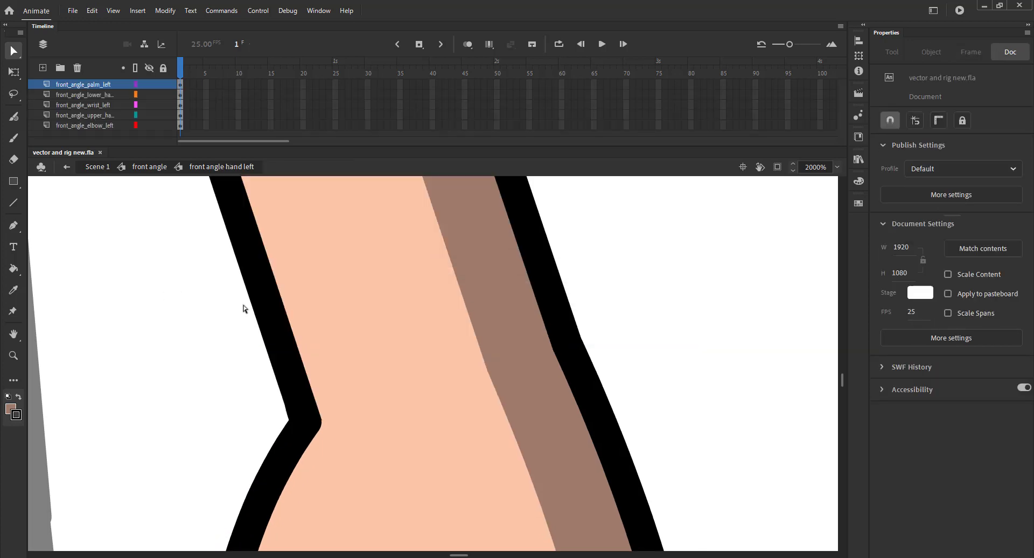
key("ctrl+2")
scroll(473, 423, "up", 5)
Step: Shade the palm's right side with shadow lines, remove the stray stroke between the fingers, and exit
double_click(434, 364)
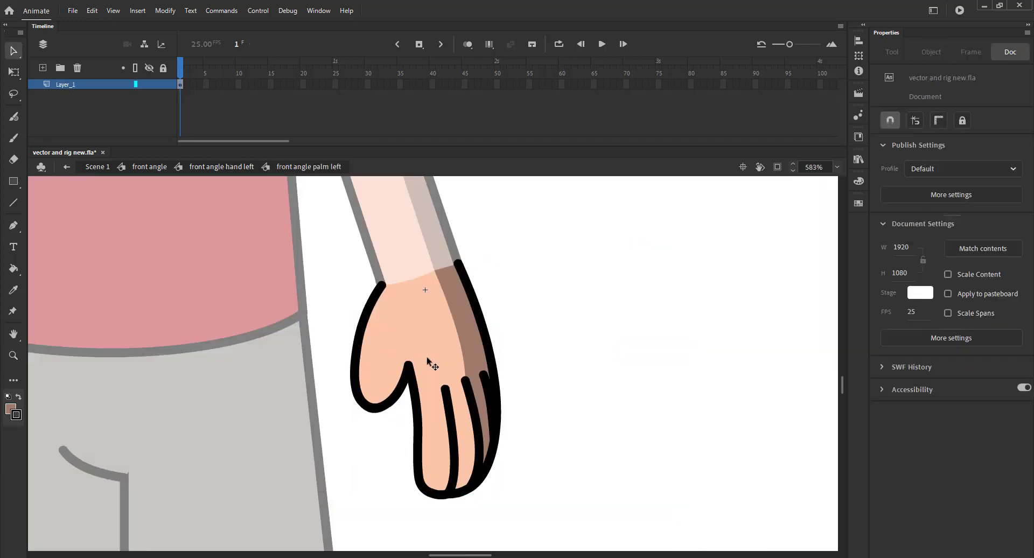
key("n")
key("v")
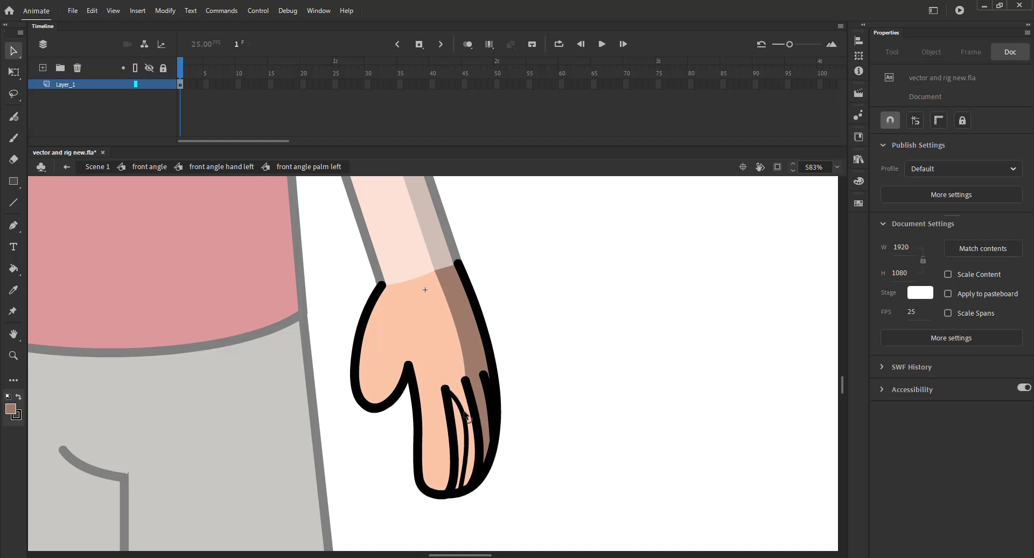
key("ctrl+z")
key("ctrl+z")
key("ctrl+z")
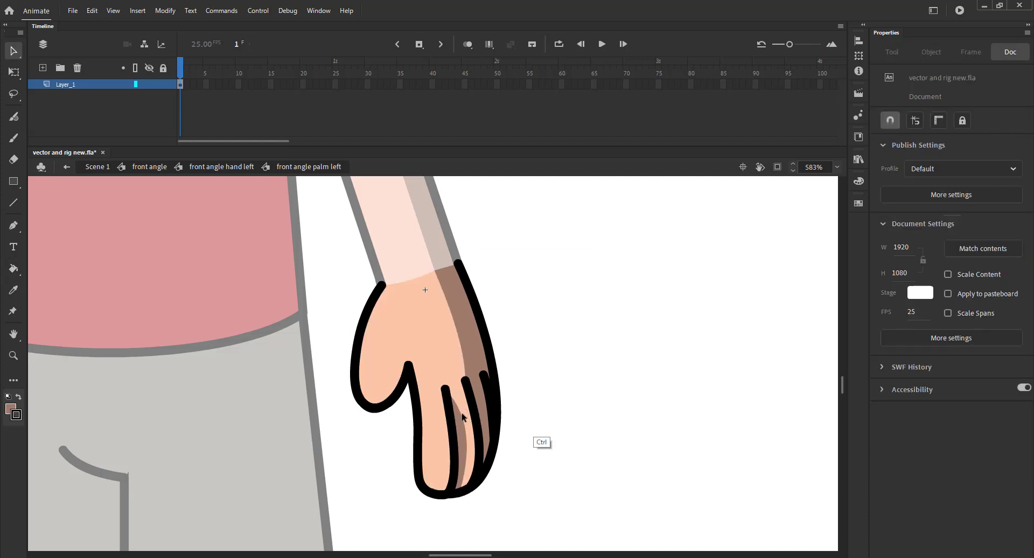
key("ctrl+2")
double_click(173, 197)
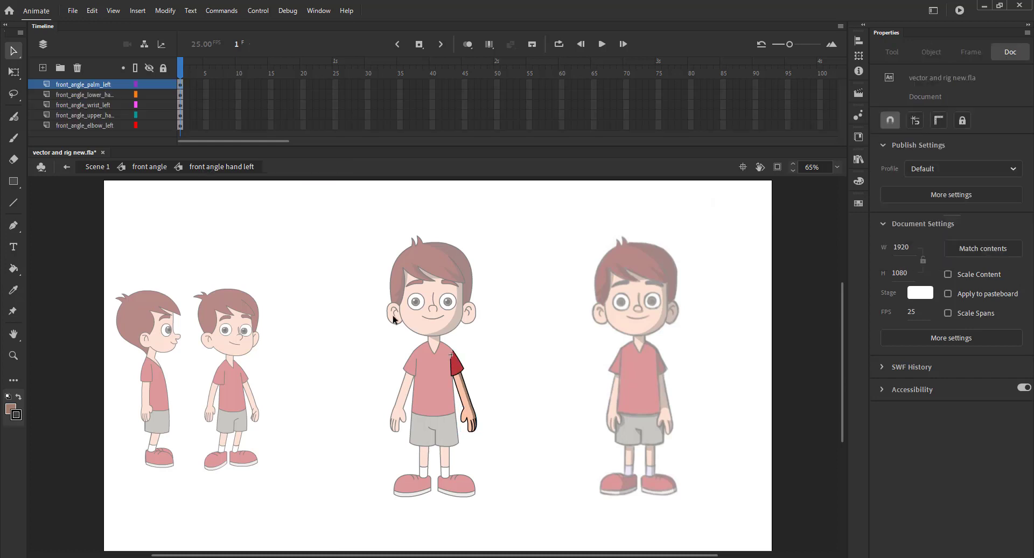
double_click(307, 278)
Step: Go from the left arm down into the upper arm symbol
left_click(305, 278)
scroll(377, 326, "up", 10)
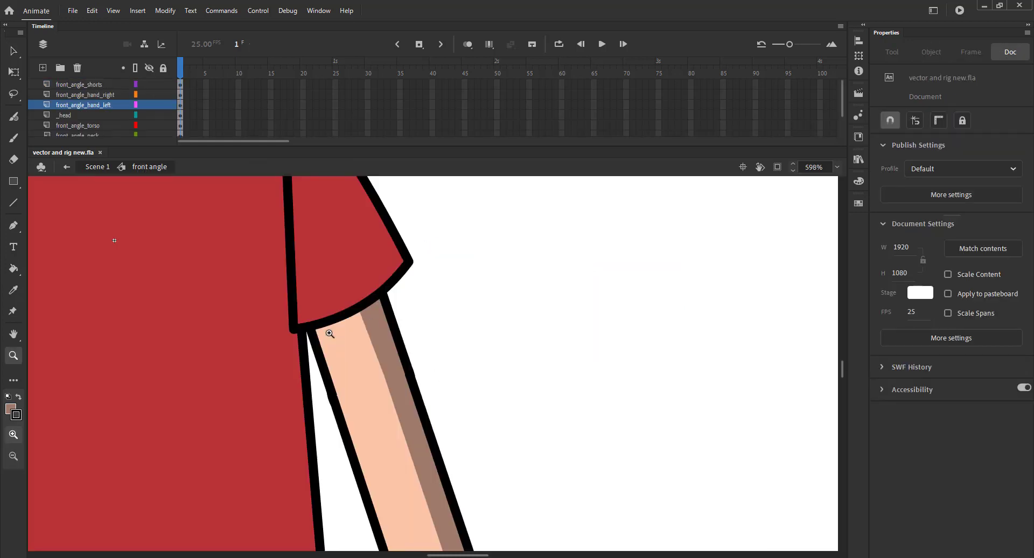
double_click(330, 330)
double_click(361, 358)
Step: Draw a short line across the upper arm top, then delete it as unwanted
key("n")
left_click_drag(360, 334, 318, 342)
key("v")
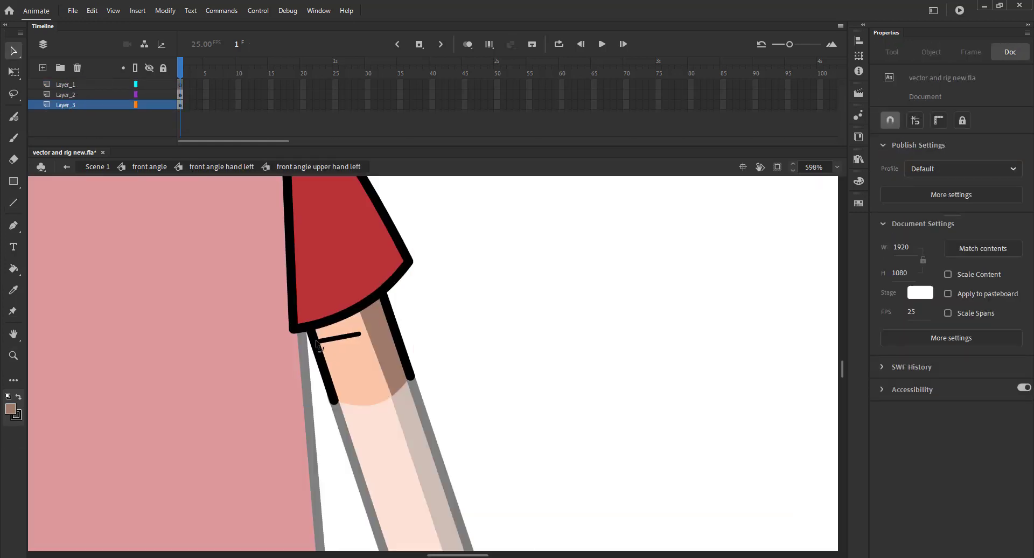
left_click(340, 334)
key("Delete")
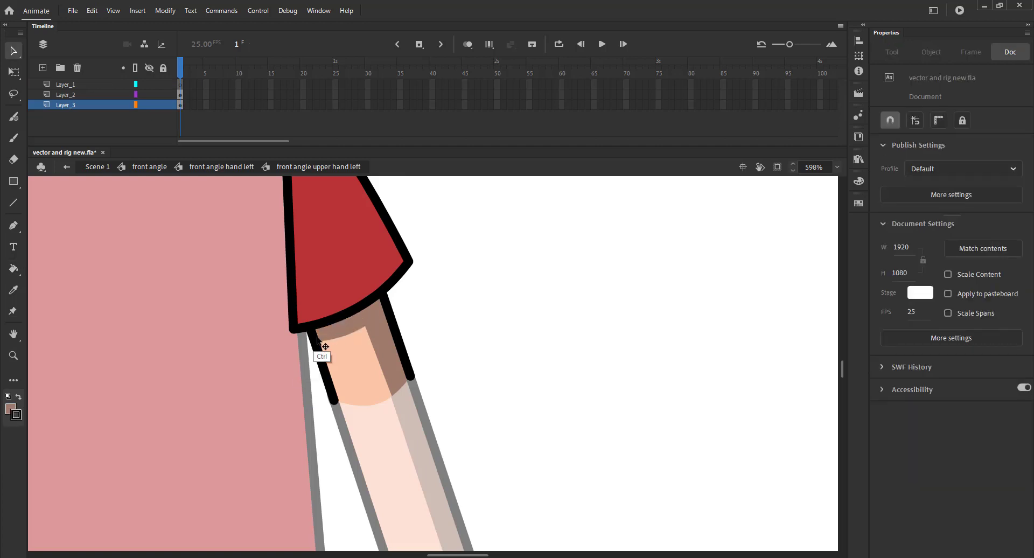
key("ctrl+2")
Step: Zoom to the red sleeve and extend its dividing line's top end upward
key("z")
scroll(402, 353, "up", 5)
left_click_drag(402, 353, 369, 344)
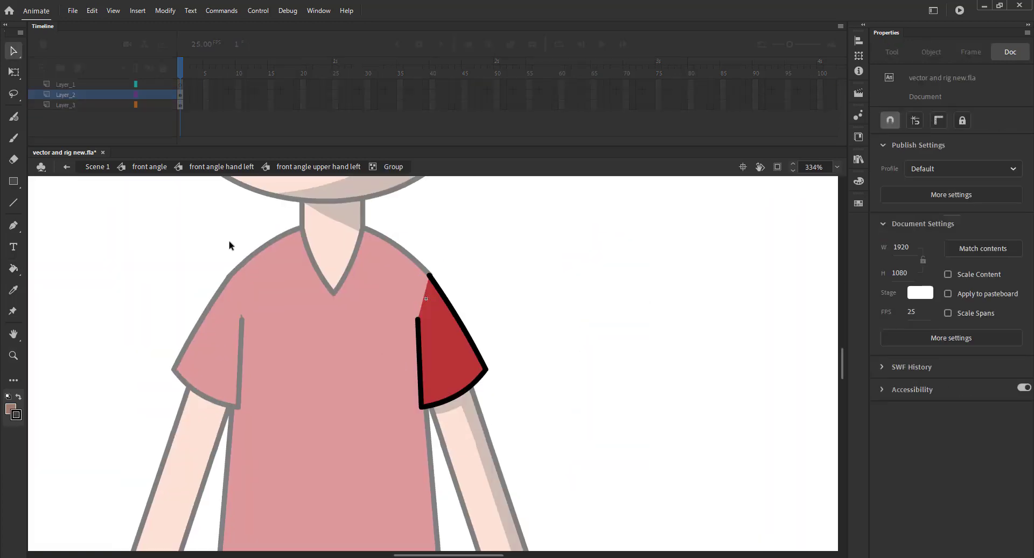
key("v")
left_click(427, 369)
key("Escape")
key("n")
key("v")
left_click_drag(445, 337, 426, 286)
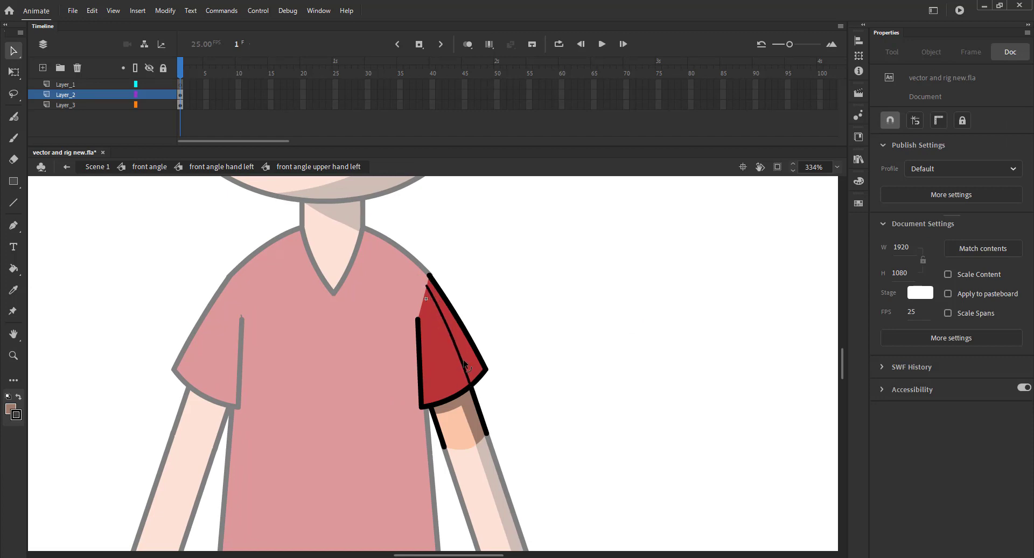
Step: Fill the sleeve's shadow area darker and return to Scene 1
key("k")
left_click(438, 347)
key("v")
left_click(98, 167)
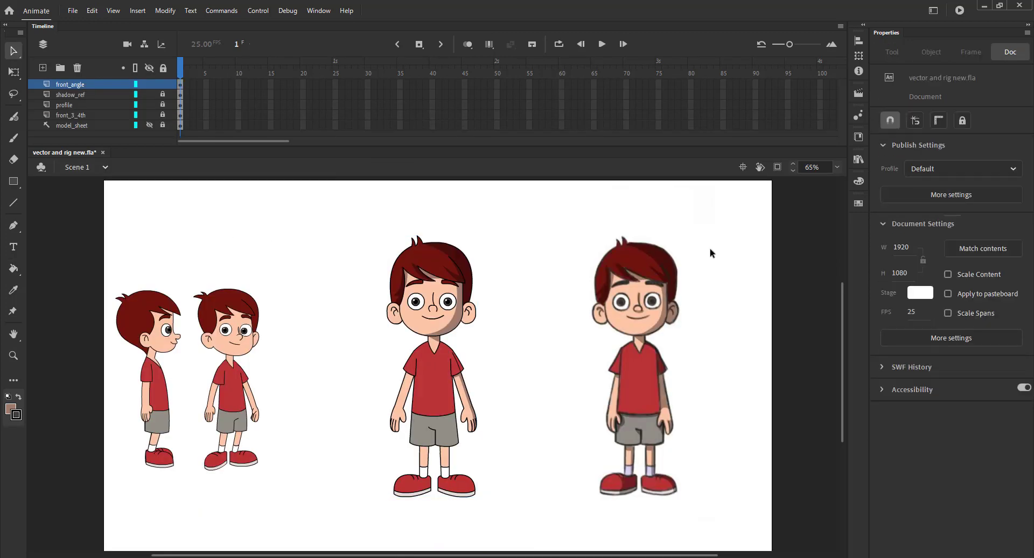
Step: Sample the shirt red as the fill colour and enter the front angle character
key("k")
left_click(889, 154)
left_click(474, 358)
key("v")
scroll(496, 397, "up", 5)
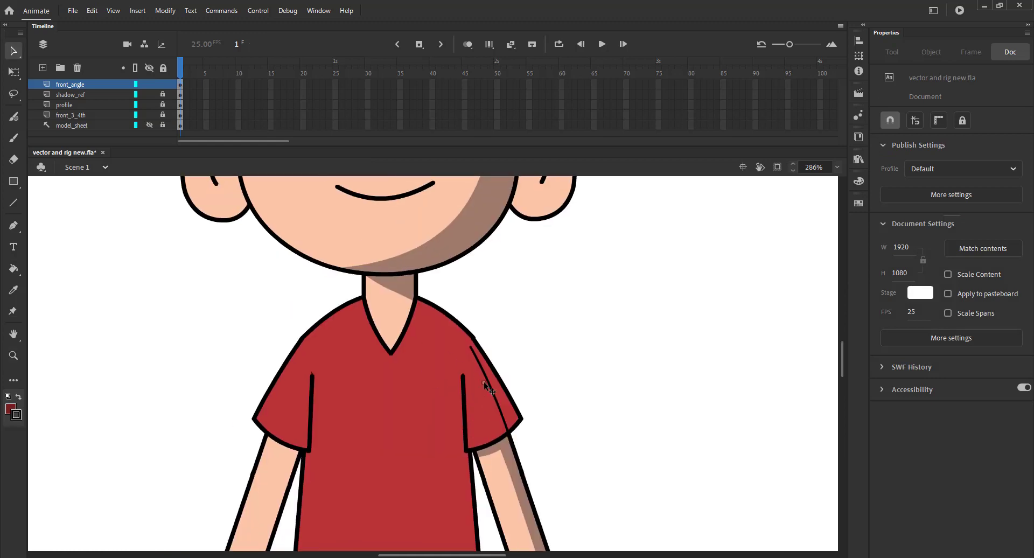
left_click(484, 381)
double_click(481, 382)
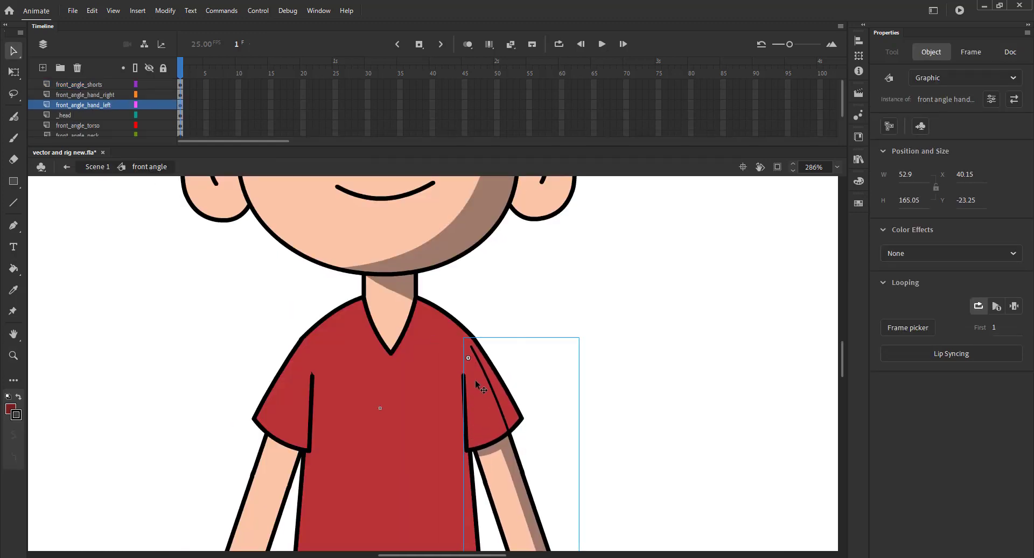
double_click(484, 383)
double_click(484, 382)
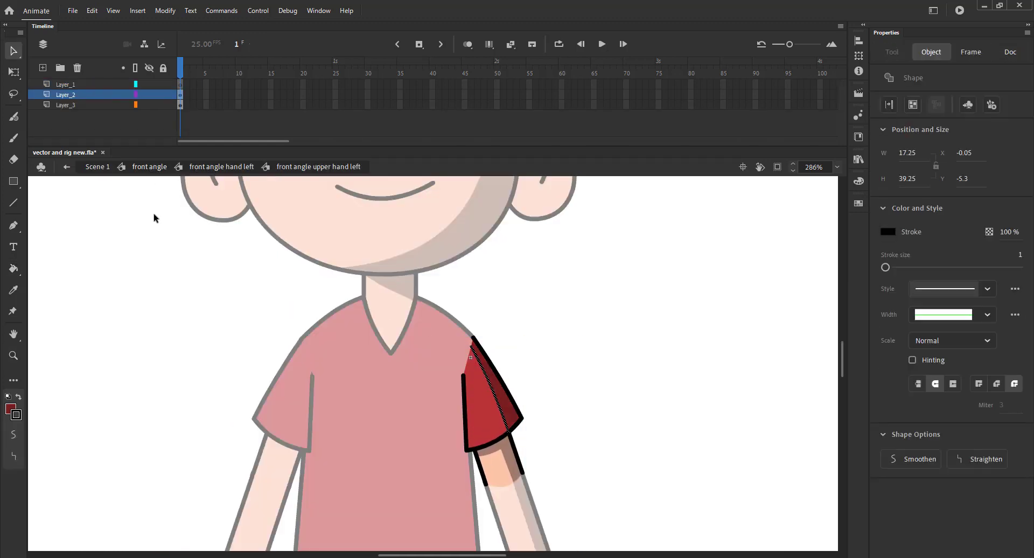
double_click(191, 218)
Step: In the torso symbol, draw a shadow line on the shirt, fill the shoulder darker, and save
double_click(411, 362)
key("n")
mouse_move(426, 323)
left_mouse_down()
mouse_move(452, 333)
mouse_move(416, 299)
left_mouse_up()
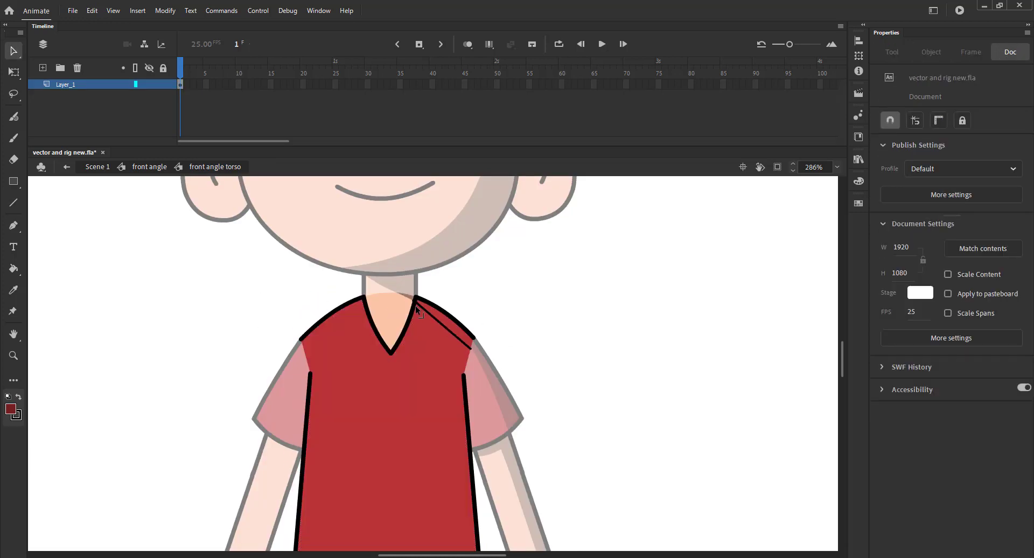
left_click(450, 324)
key("ctrl+s")
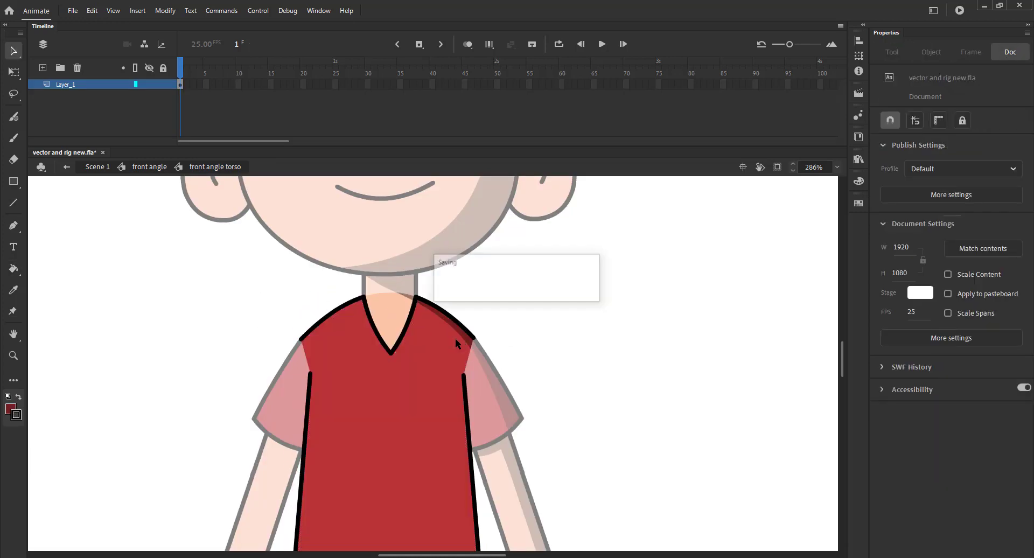
Step: Exit the torso and front angle symbols to the full Scene 1 stage and clear the selection
scroll(455, 338, "up", 5)
key("ctrl+2")
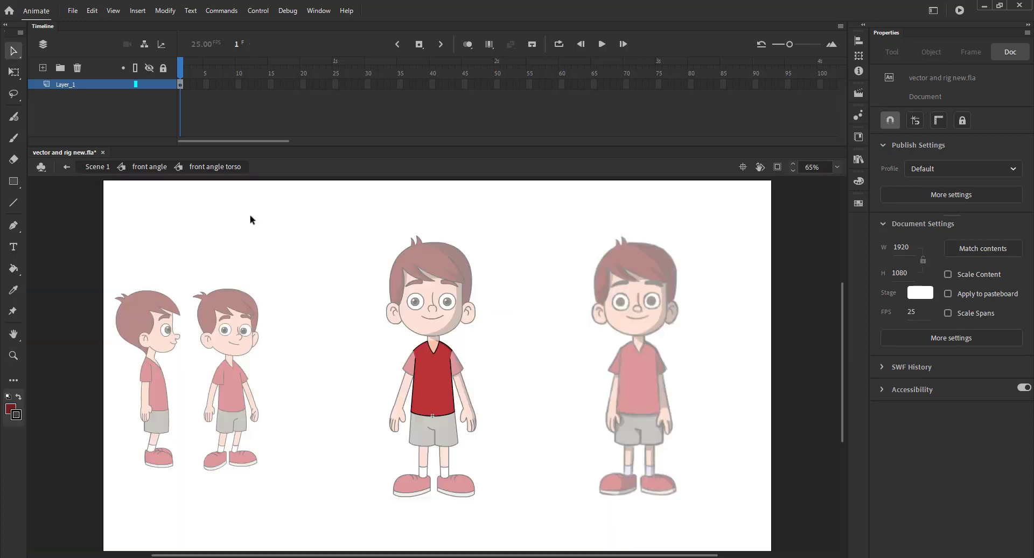
double_click(250, 219)
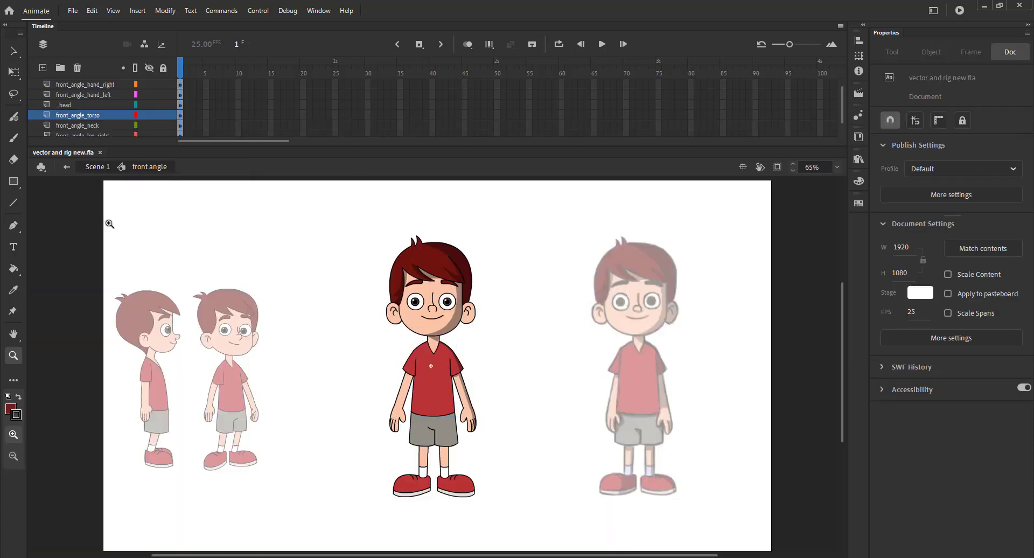
double_click(106, 223)
key("ctrl+2")
left_click(356, 355)
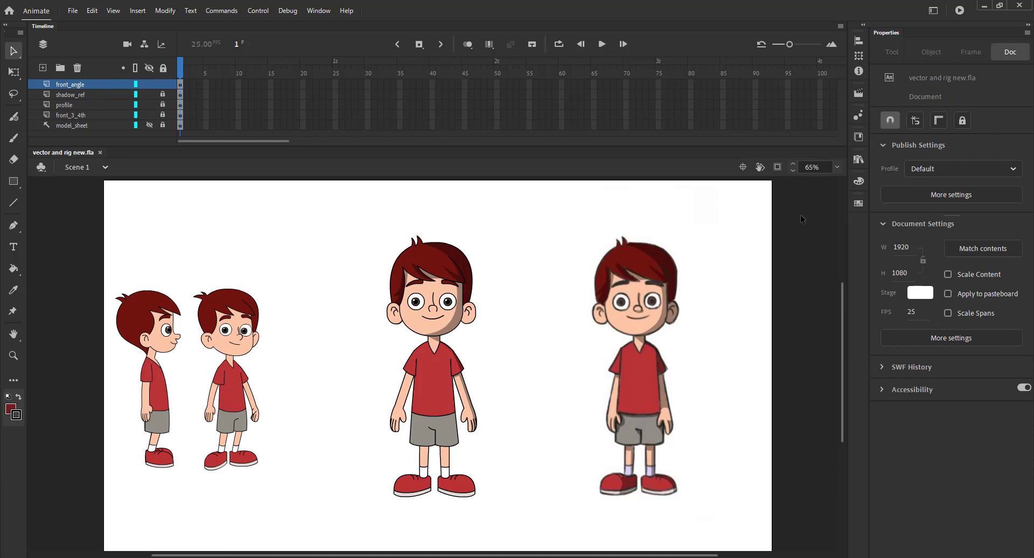
key("k")
left_click(887, 153)
key("Escape")
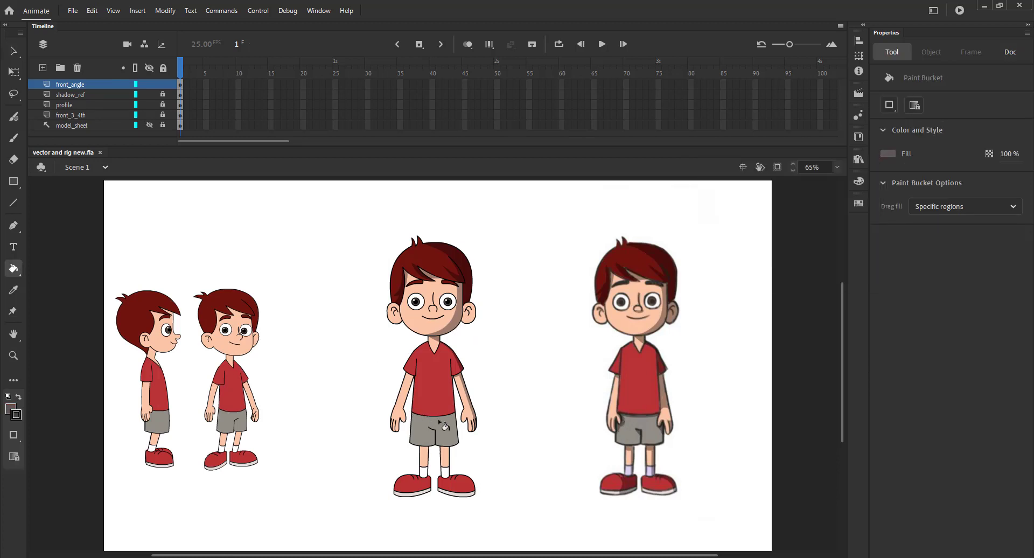
Step: Draw a line across the right shorts leg and paste it in place inside the upper right leg symbol
key("v")
double_click(426, 433)
double_click(426, 434)
key("z")
left_click_drag(377, 401, 485, 446)
key("n")
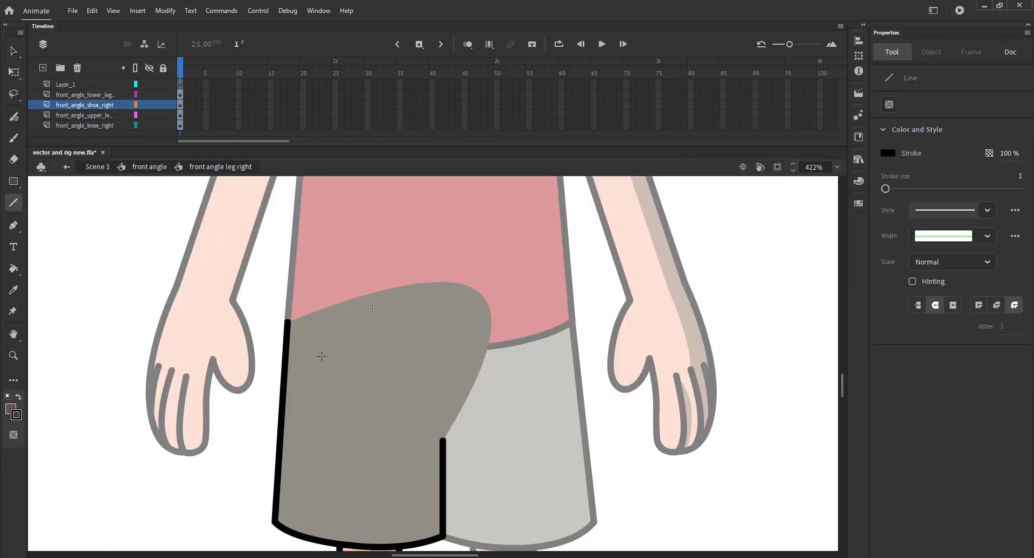
left_click_drag(289, 349, 491, 365)
key("v")
left_click(408, 399)
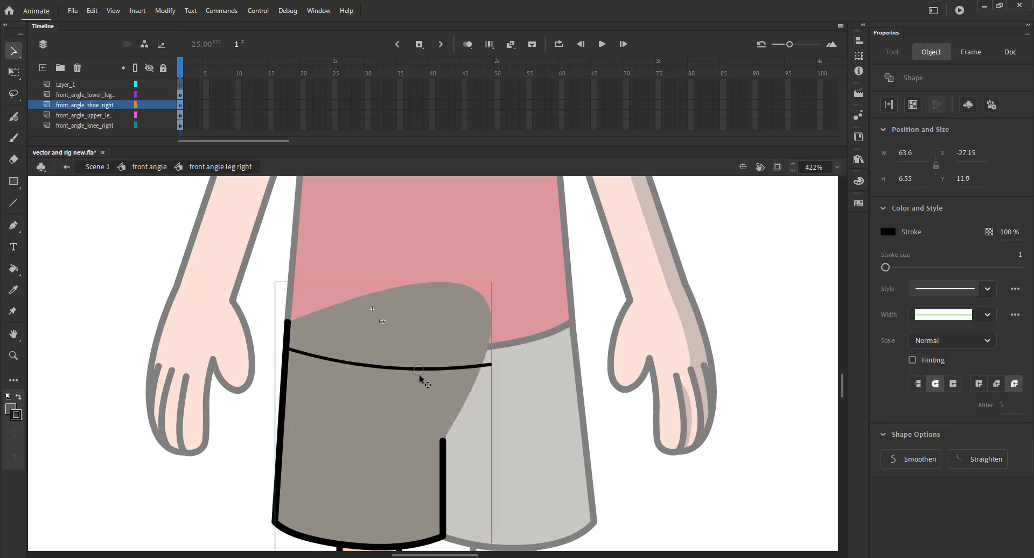
key("ctrl+z")
double_click(406, 388)
key("ctrl+shift+v")
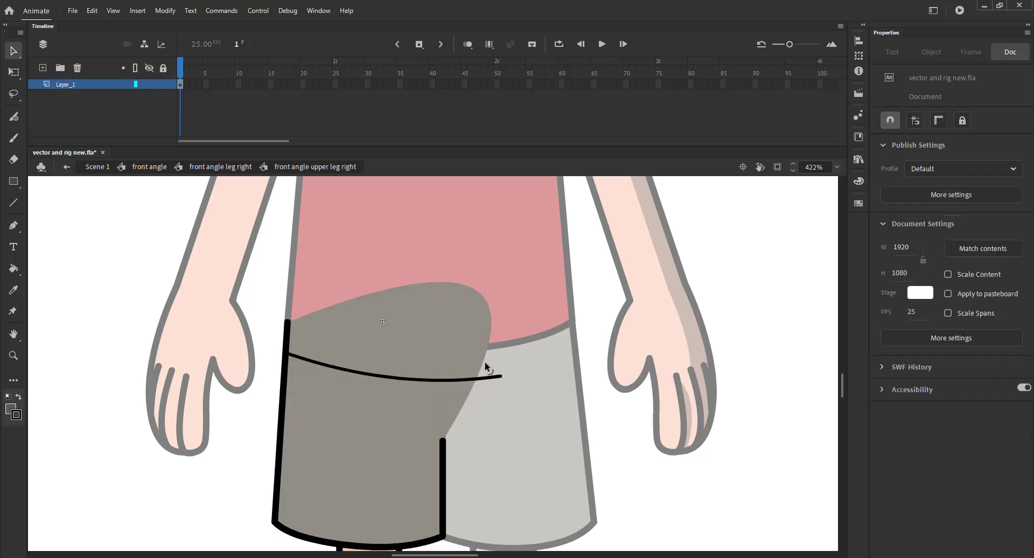
Step: Fill the right thigh area above the line with a darker grey shadow
left_click(485, 371)
key("Escape")
key("k")
left_click(449, 367)
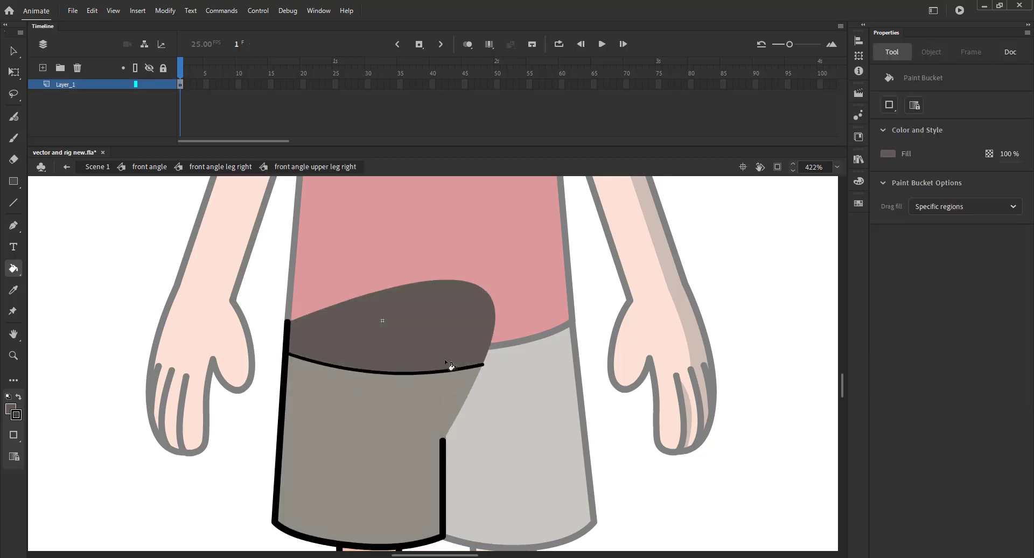
key("v")
left_click(329, 363)
double_click(519, 397)
left_click(501, 388)
double_click(462, 284)
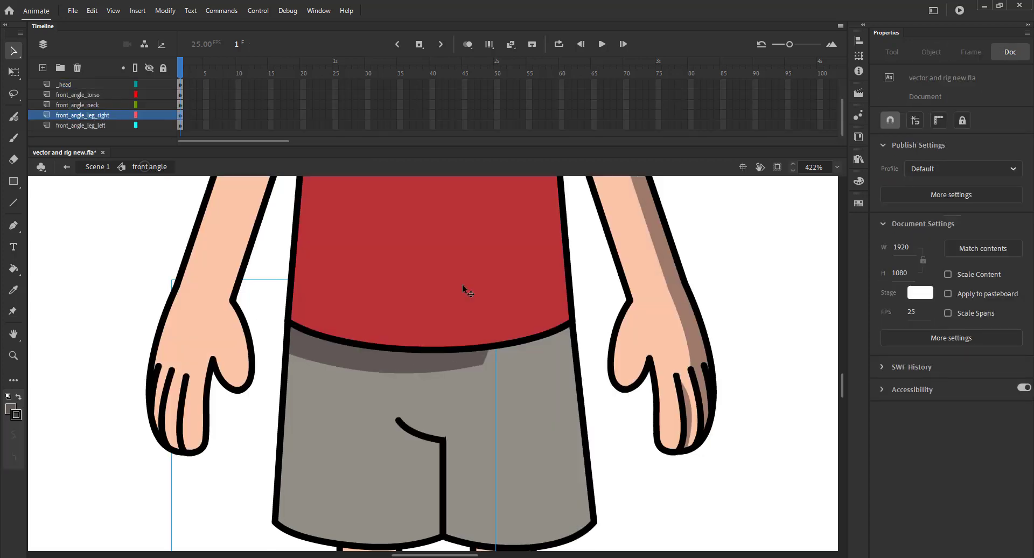
Step: Inside the upper left leg, reshape the thigh's top edge and raise its top-right corner
double_click(473, 379)
left_click(512, 383)
double_click(518, 385)
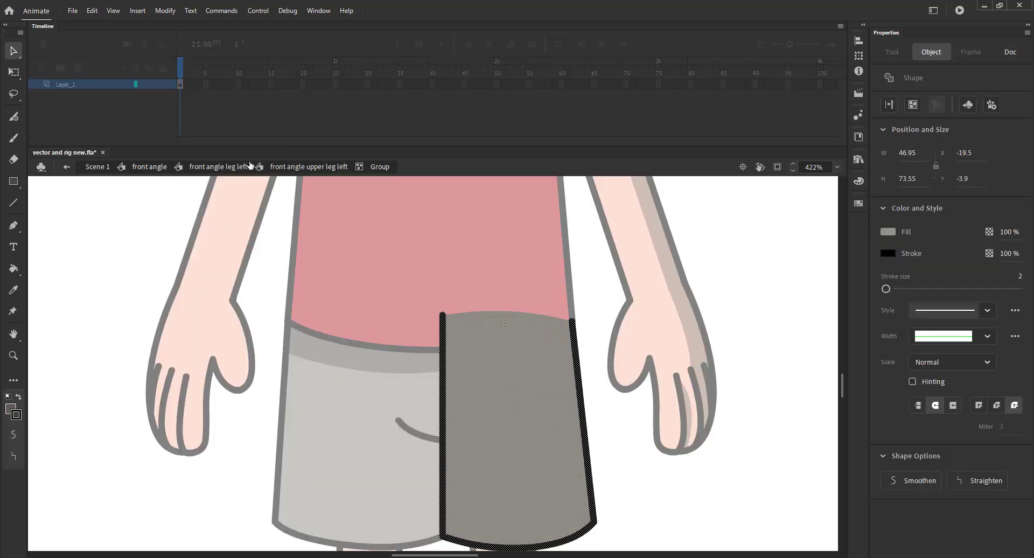
double_click(628, 401)
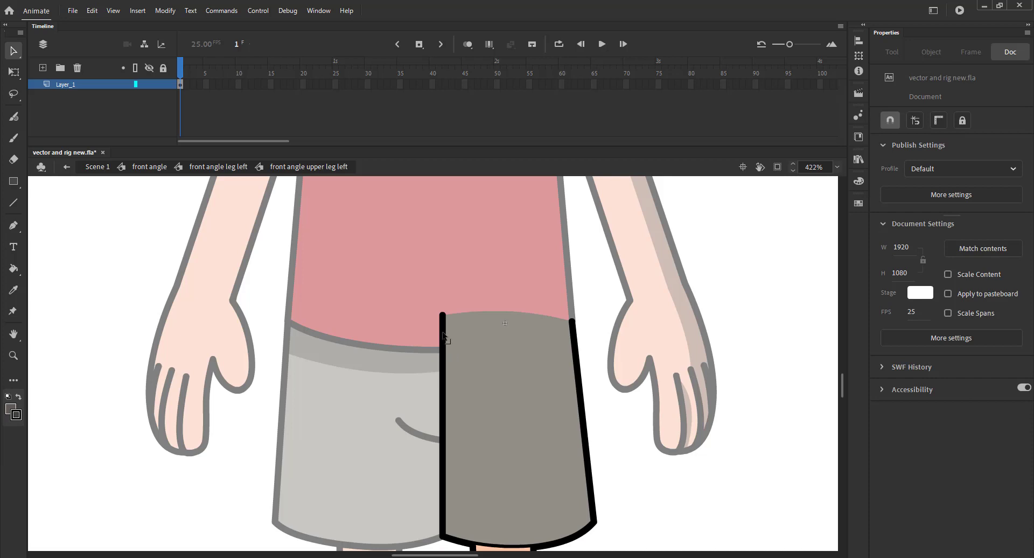
left_click_drag(442, 314, 445, 376)
key("n")
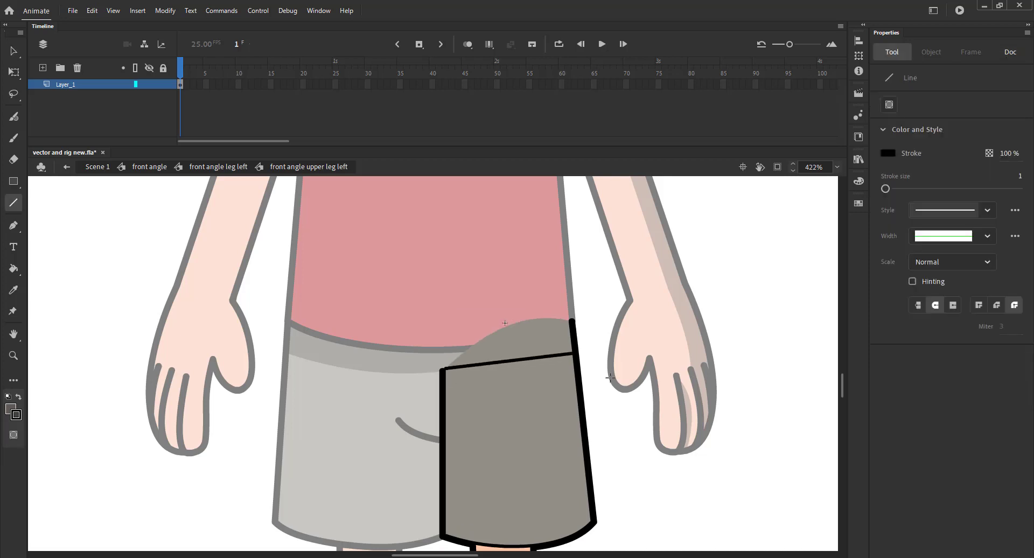
key("v")
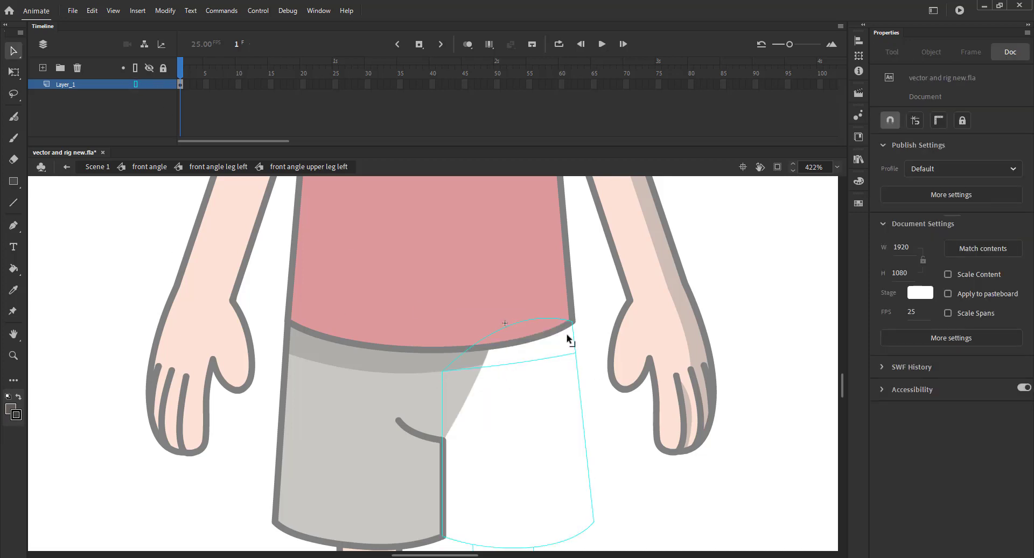
left_click_drag(575, 352, 575, 346)
Step: Fill the left shorts leg area above the line with the darker shadow grey
left_click(136, 84)
left_click(136, 84)
left_click(518, 354)
left_click(404, 263)
left_click(528, 357)
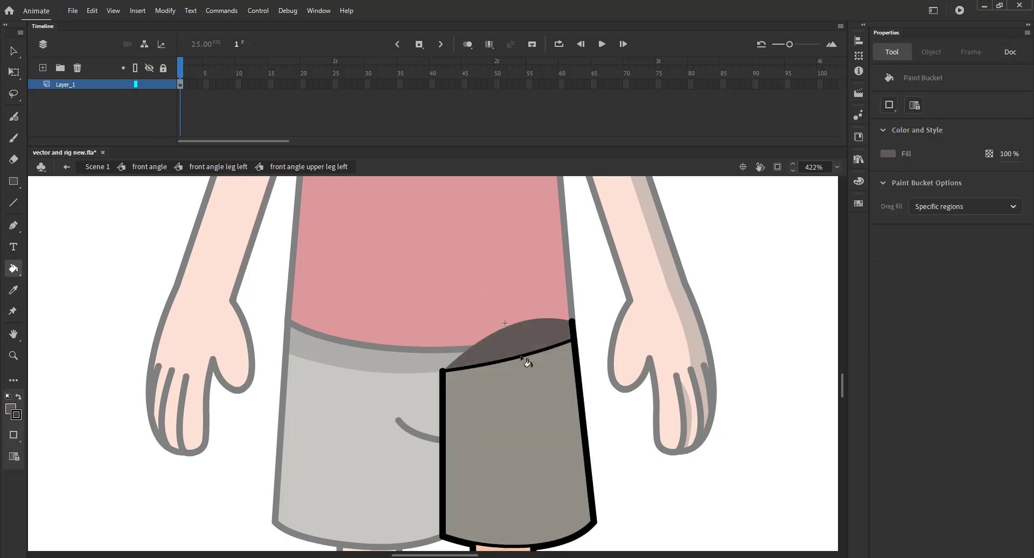
left_click(445, 326)
left_click(149, 167)
left_click(125, 254)
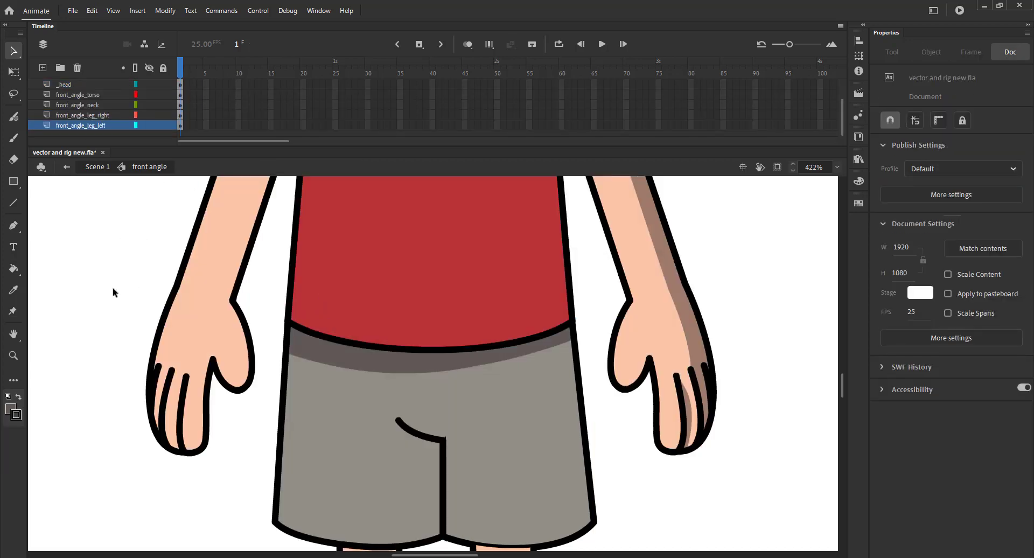
Step: Adjust the lower edge of the right thigh shadow and fit the stage in view
left_click(348, 358)
double_click(348, 359)
double_click(348, 359)
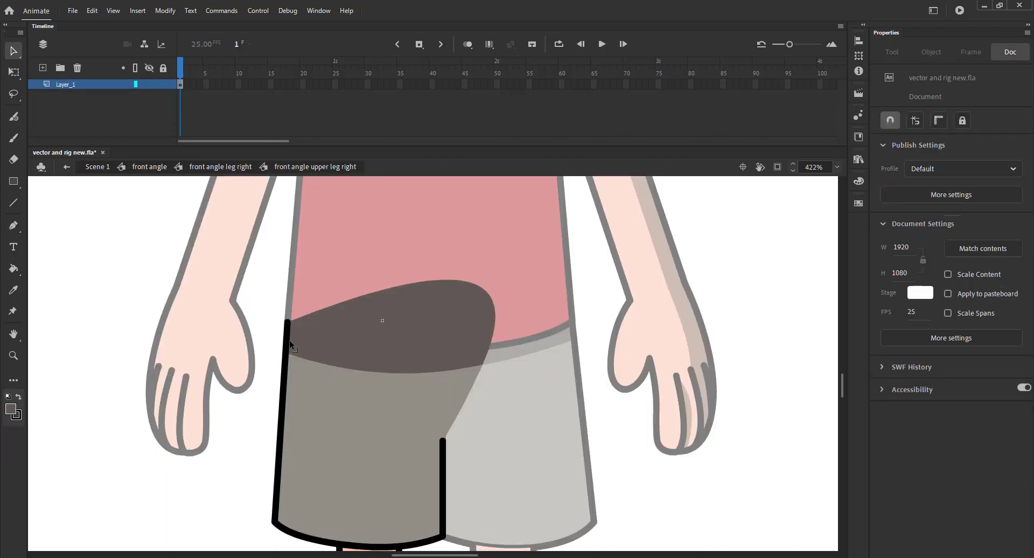
left_click_drag(291, 350, 283, 344)
left_click(122, 166)
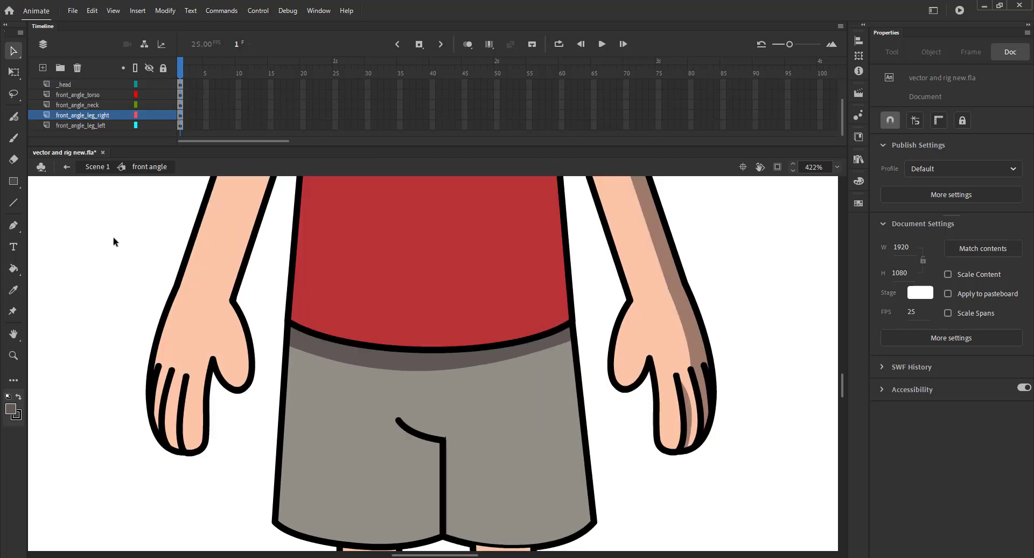
key("ctrl+2")
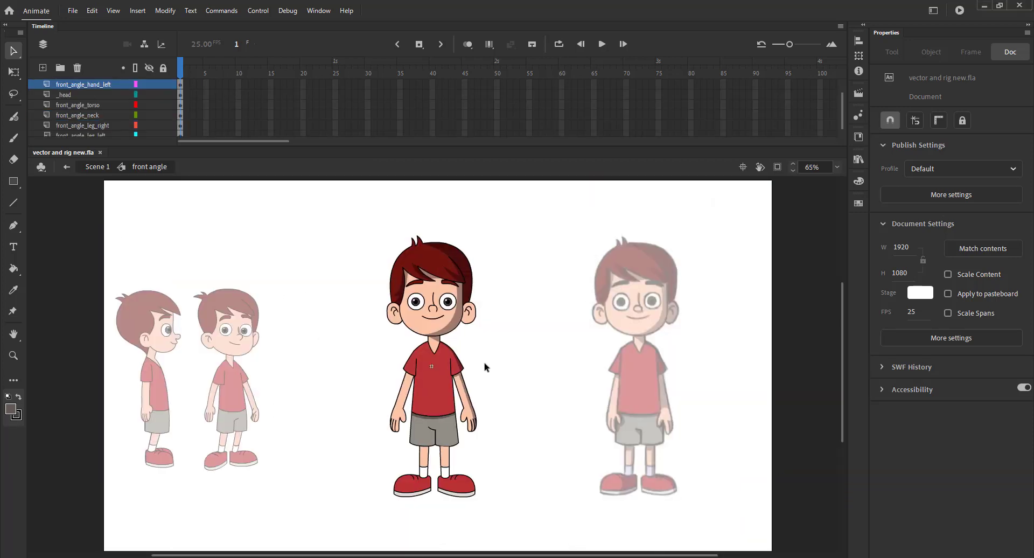
Step: Break apart the peach skin group below the left shorts leg and save
key("z")
left_click(425, 431)
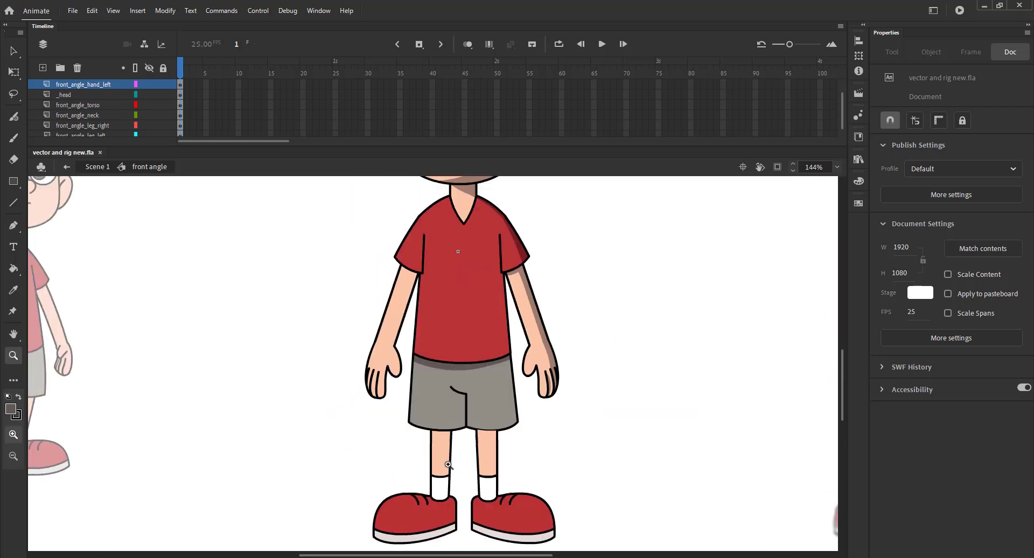
key("k")
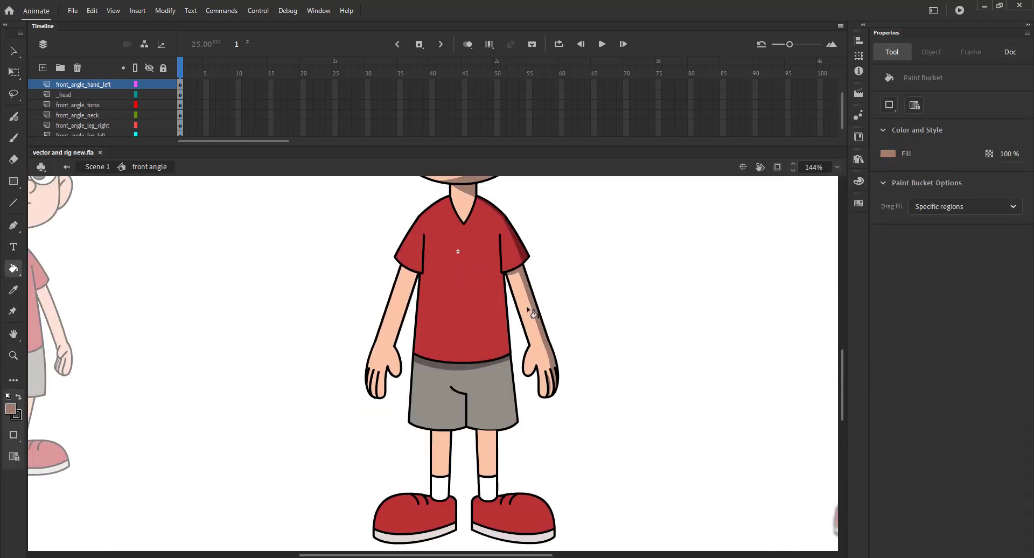
key("v")
double_click(484, 426)
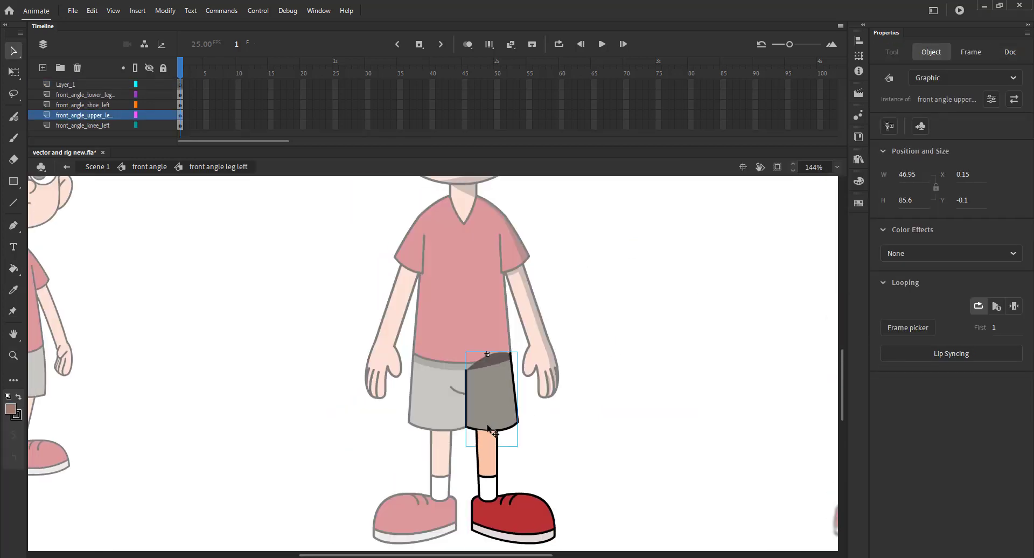
double_click(487, 431)
key("z")
scroll(438, 416, "up", 5)
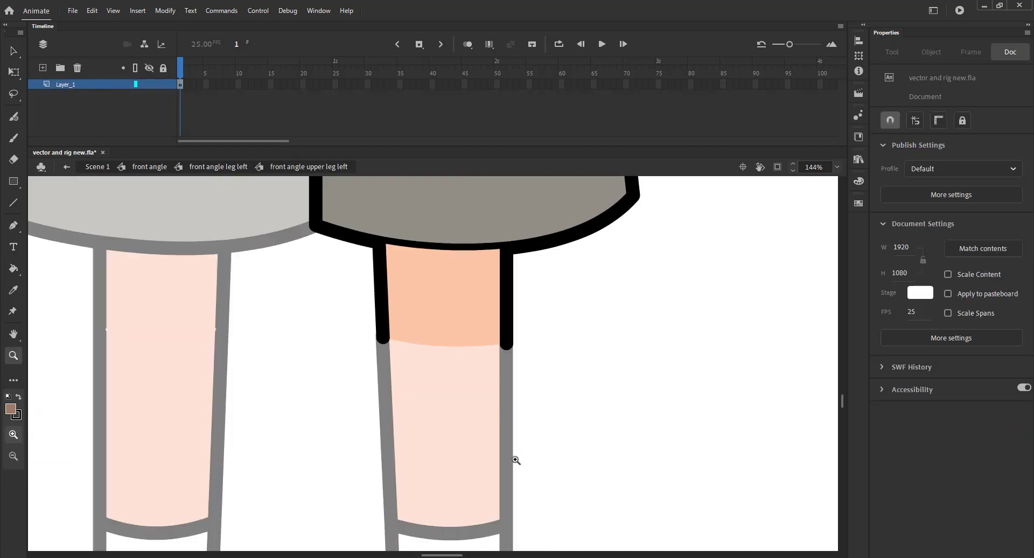
key("v")
left_click(438, 366)
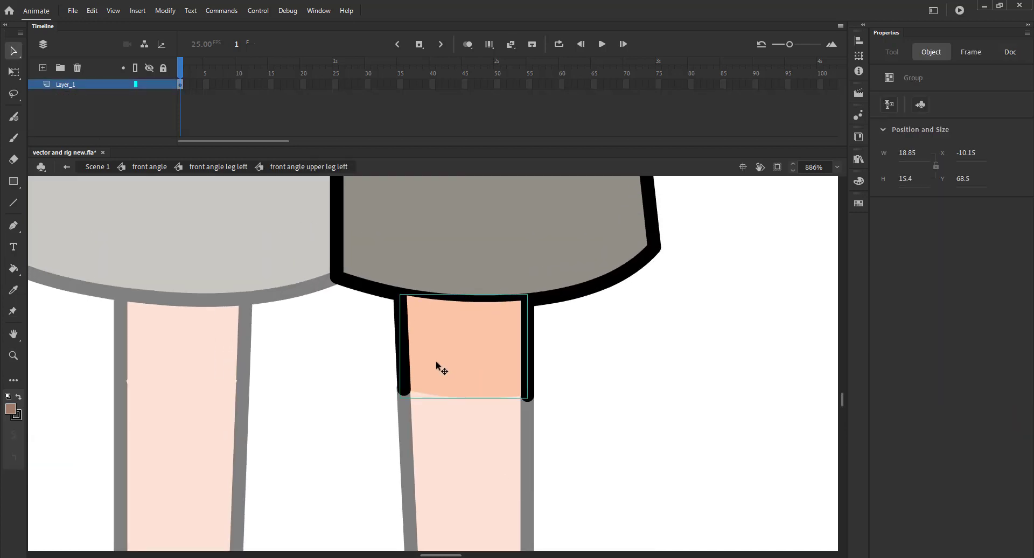
key("ctrl+b")
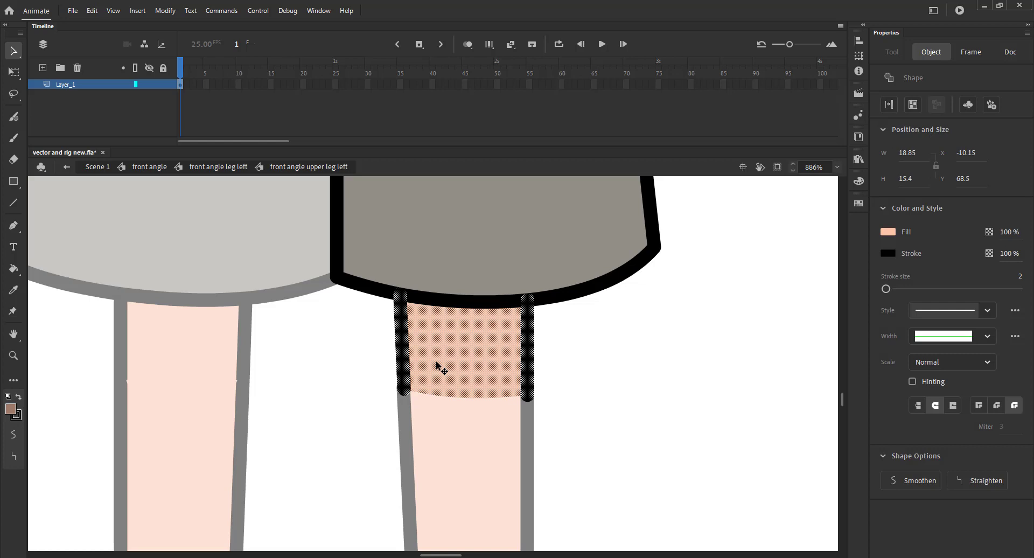
left_click(618, 424)
key("ctrl+s")
Step: Draw a line inside the thigh skin and bend it into a corner along the top and right
key("n")
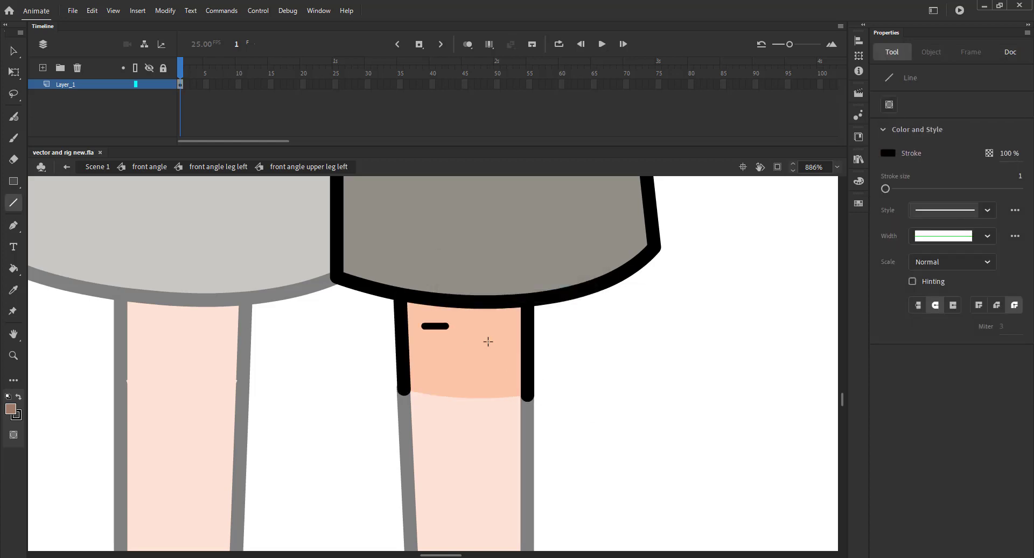
left_click_drag(488, 342, 496, 397)
key("v")
left_click_drag(456, 359, 477, 335)
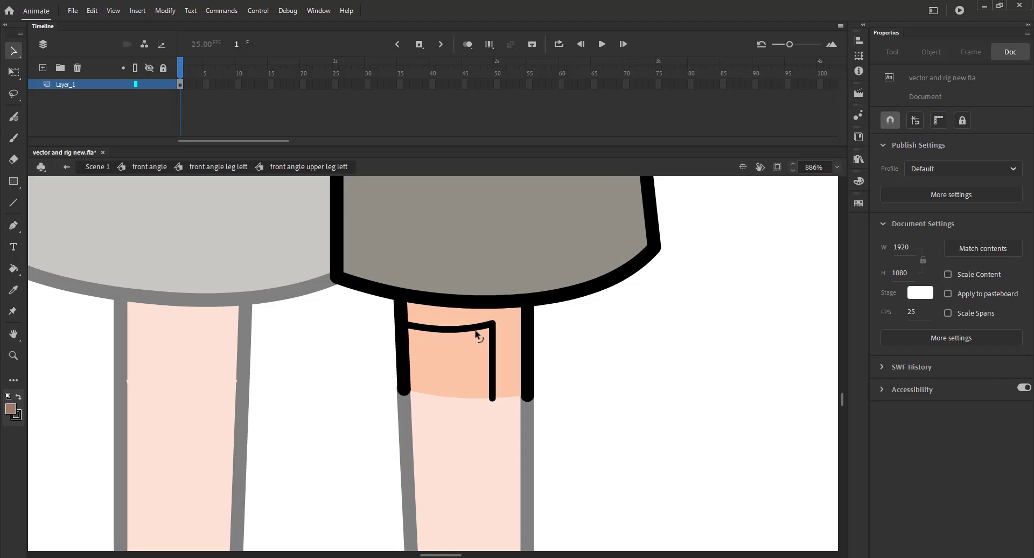
left_click_drag(496, 341, 503, 341)
left_click(503, 342)
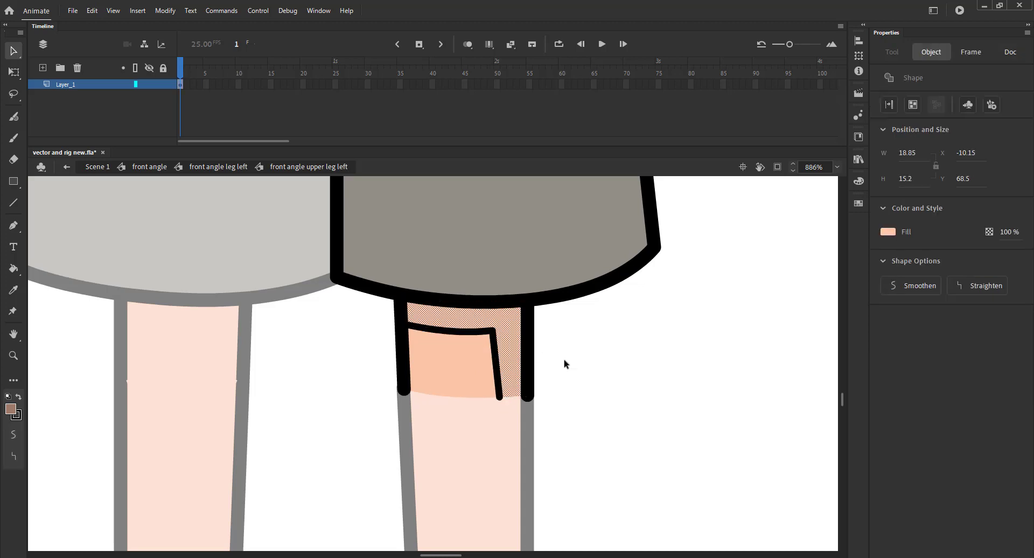
left_click(565, 362)
Step: Fill the skin above and right of the line brown, remove the line, and save
key("k")
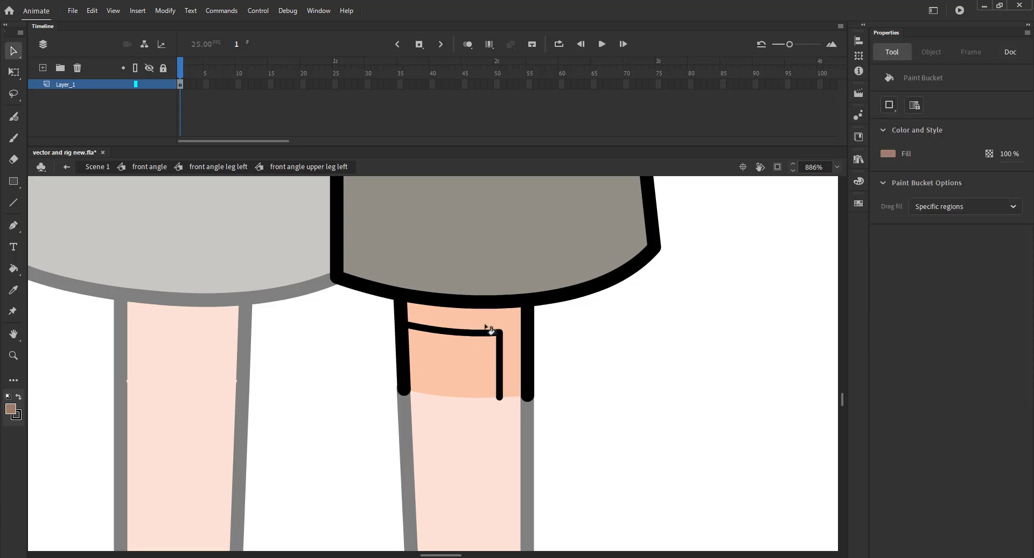
left_click(492, 327)
key("v")
double_click(488, 335)
key("Escape")
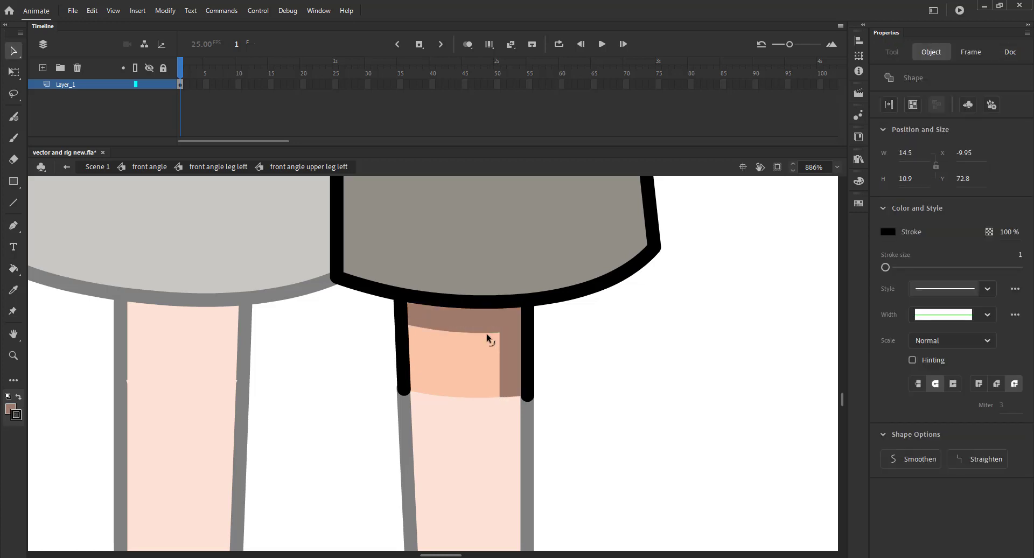
key("ctrl+s")
left_click(229, 167)
left_click(491, 357)
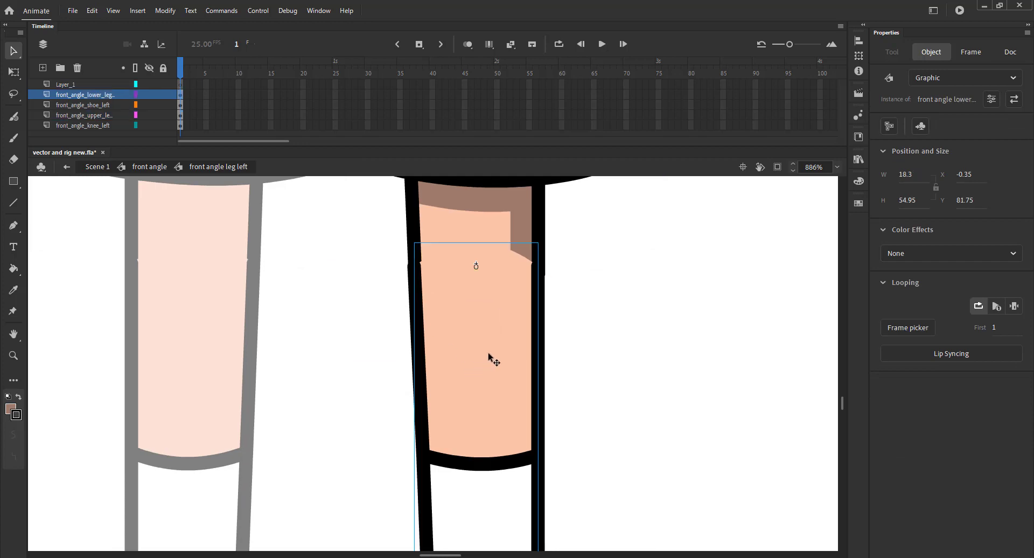
Step: Break apart the lower left leg group into editable shapes
double_click(466, 349)
key("ctrl+b")
left_click(364, 339)
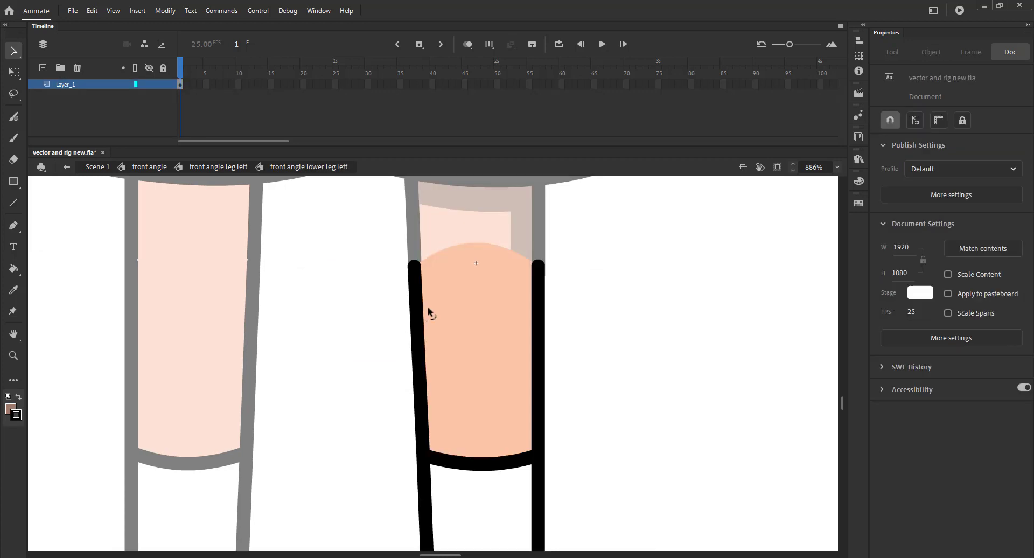
left_click(427, 312)
left_click(480, 459)
key("ctrl+z")
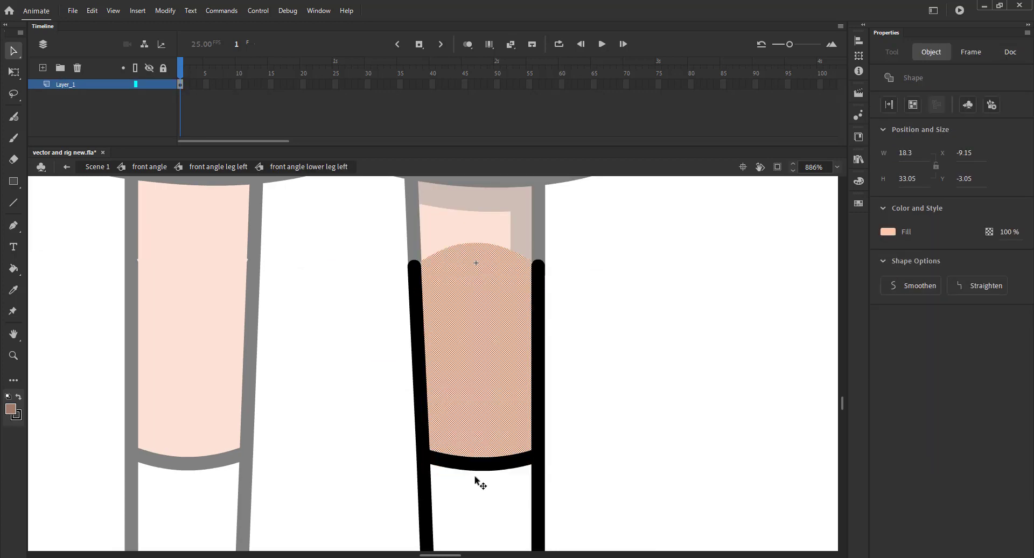
left_click(474, 476)
left_click(475, 469)
left_click(377, 425)
Step: Fill the strip right of a vertical divider dark brown, then delete the divider
key("n")
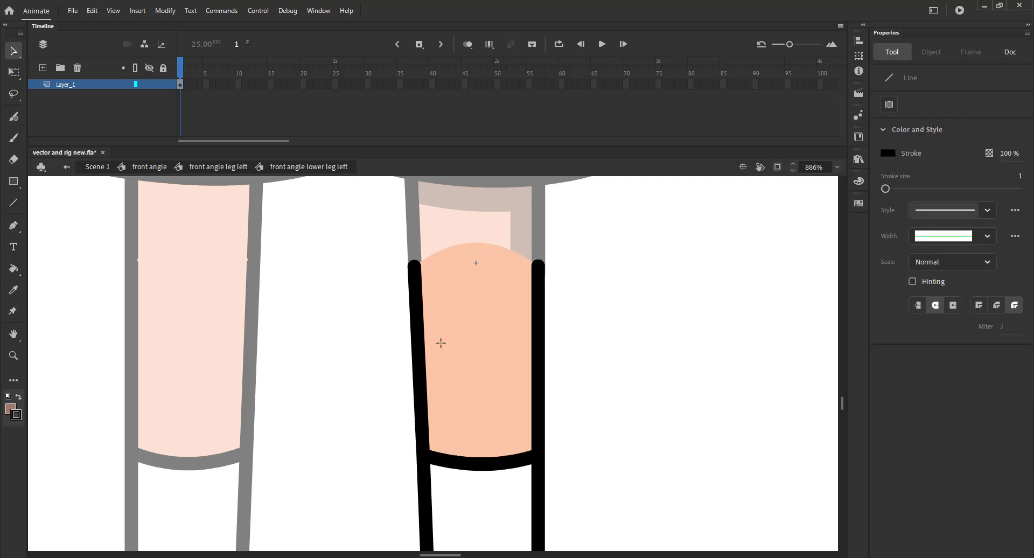
left_click_drag(512, 251, 512, 263)
left_click_drag(508, 448, 512, 462)
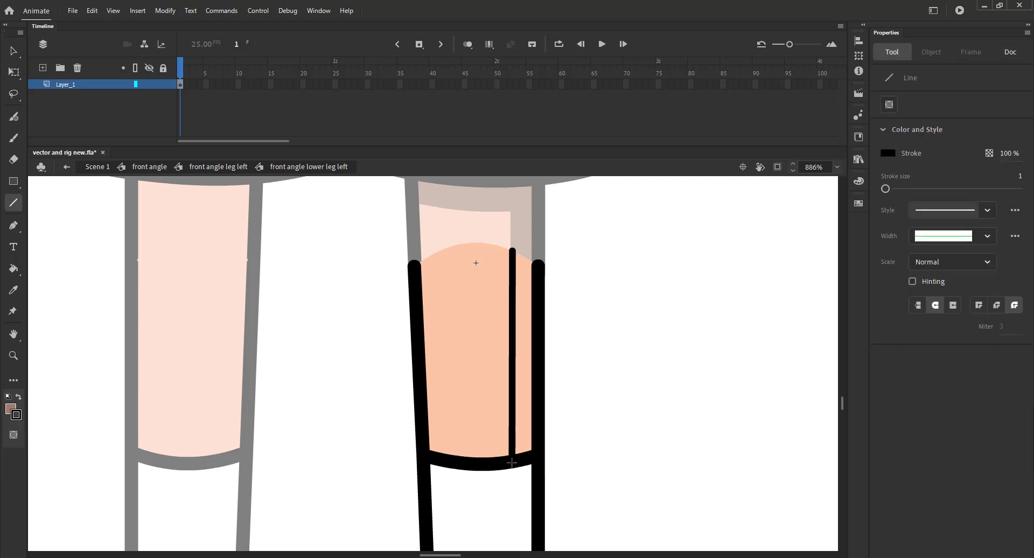
key("v")
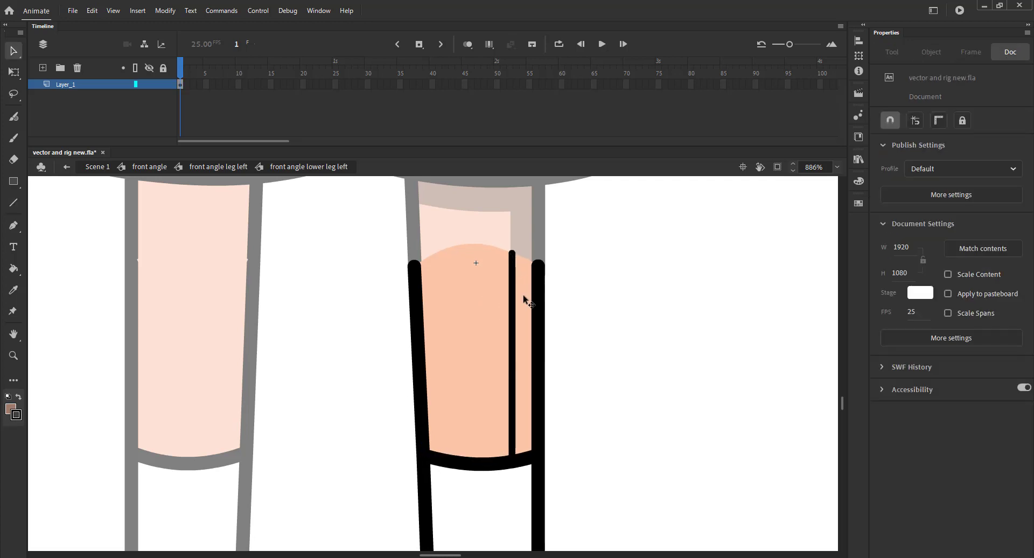
key("k")
left_click(526, 291)
key("v")
left_click(512, 262)
key("Delete")
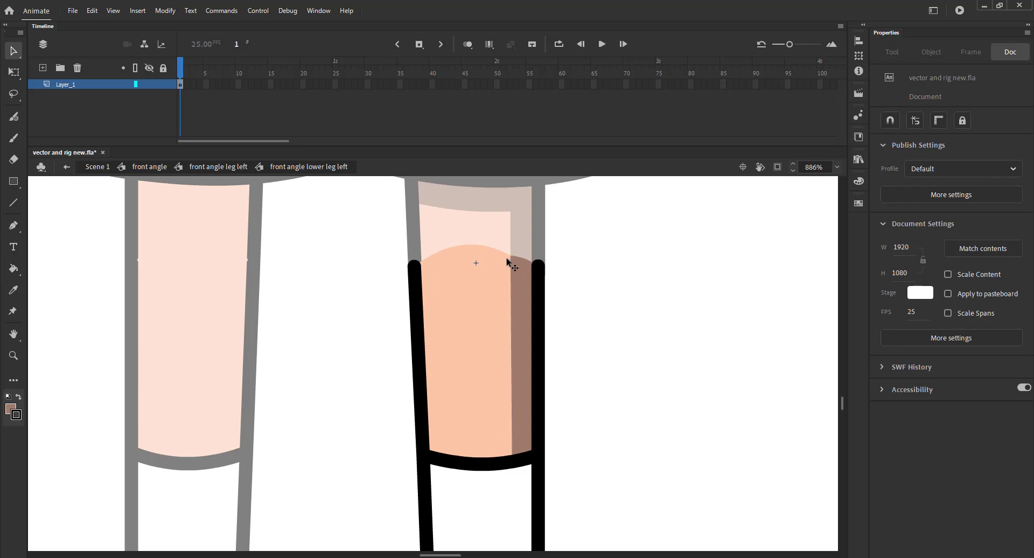
Step: Flatten the curved top edge of the lower leg's skin fill
double_click(378, 352)
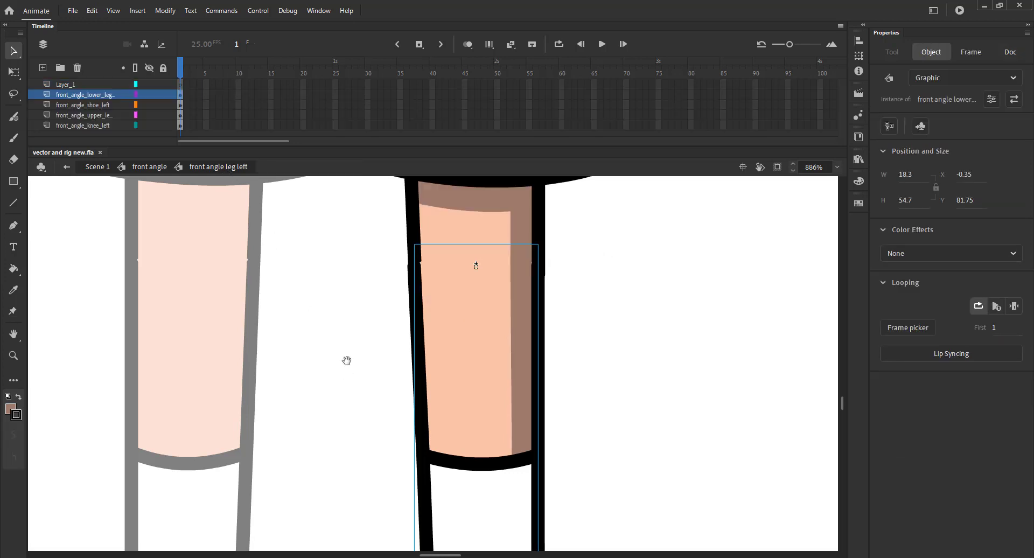
double_click(460, 322)
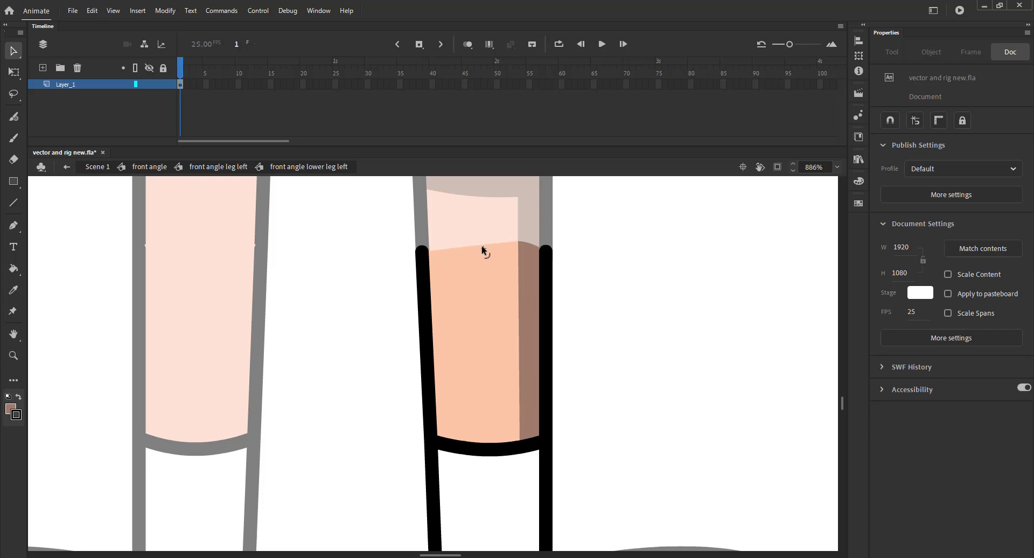
left_click_drag(530, 246, 518, 252)
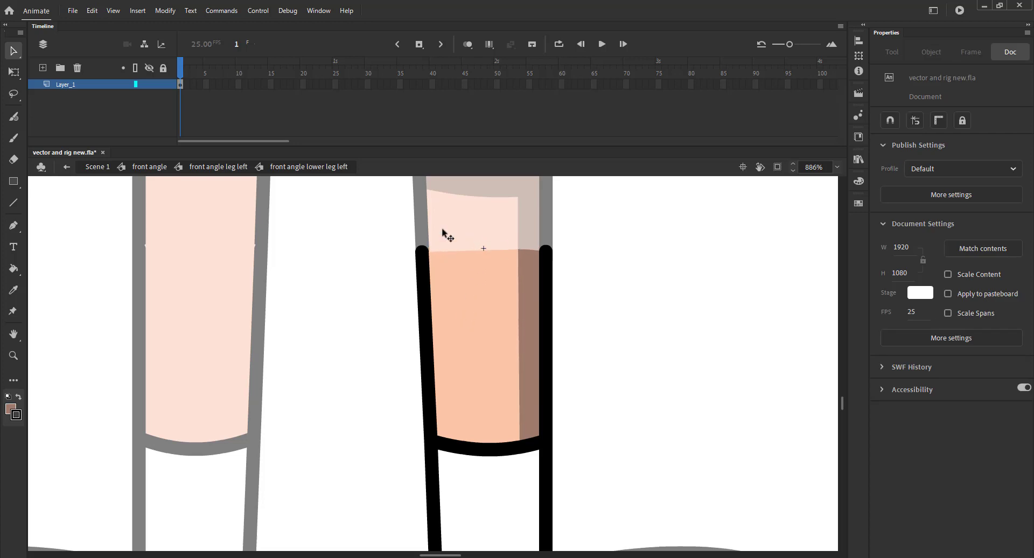
left_click(227, 169)
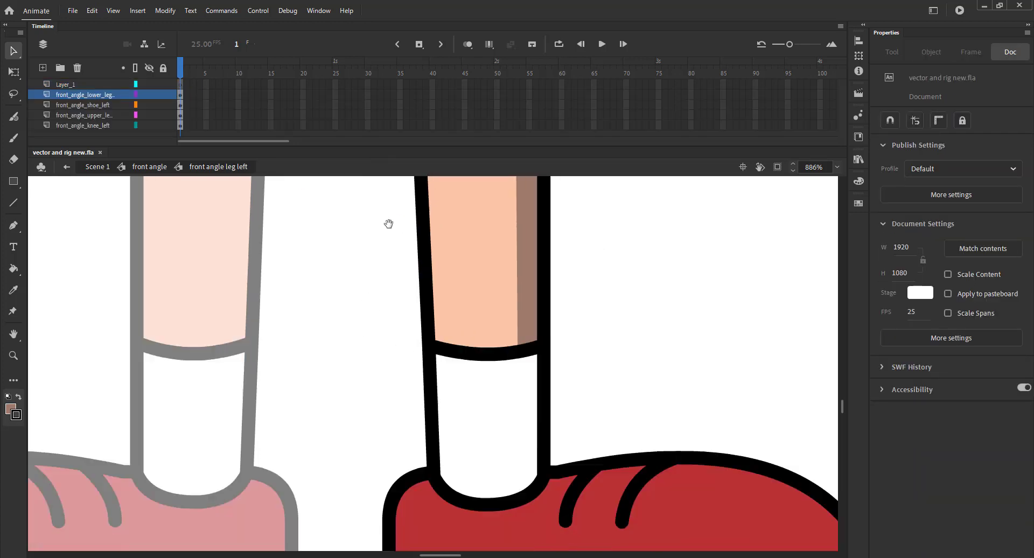
Step: Draw a vertical line down the white sock, reaching up to its outline
left_click(483, 343)
double_click(483, 343)
left_click(319, 309)
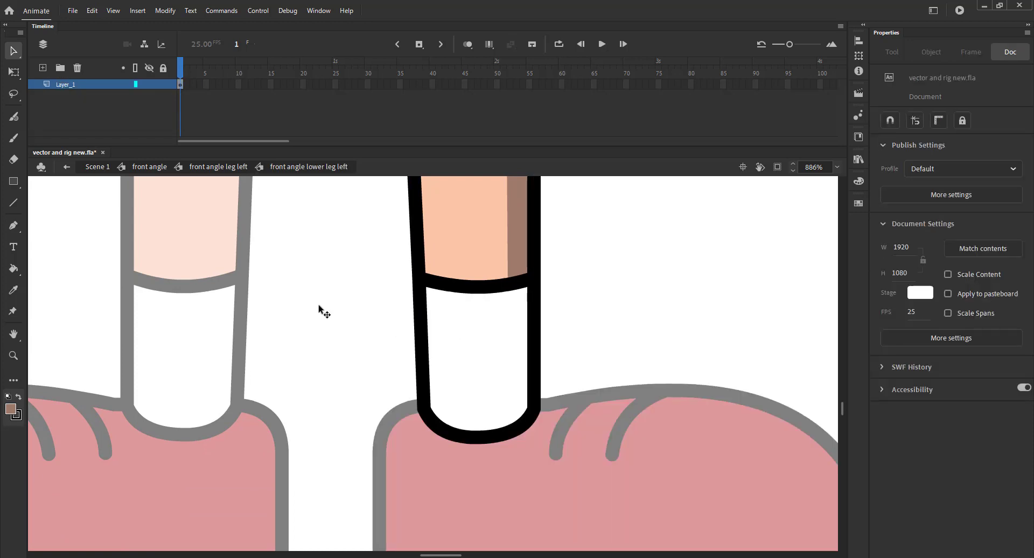
key("n")
left_click_drag(511, 389, 509, 387)
key("v")
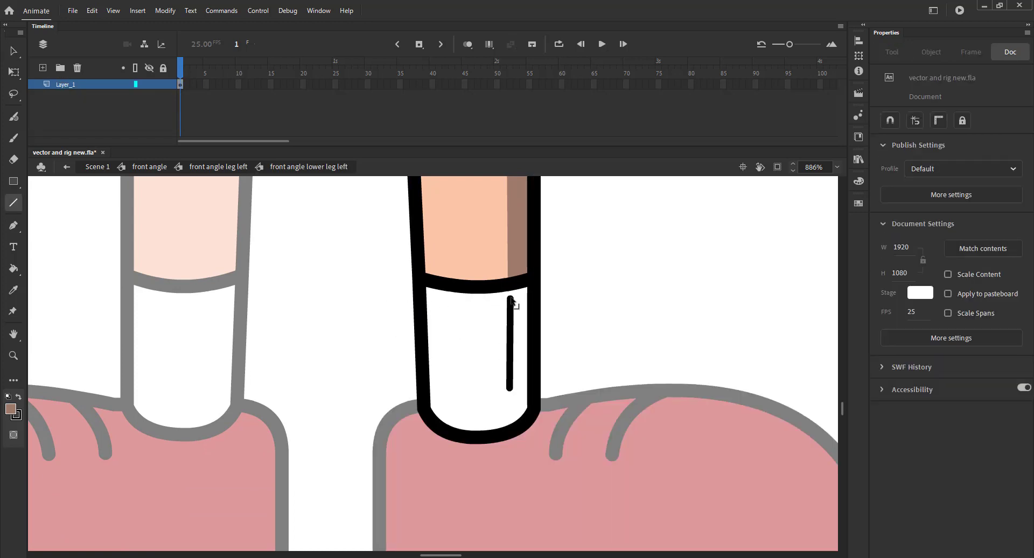
left_click_drag(511, 298, 510, 285)
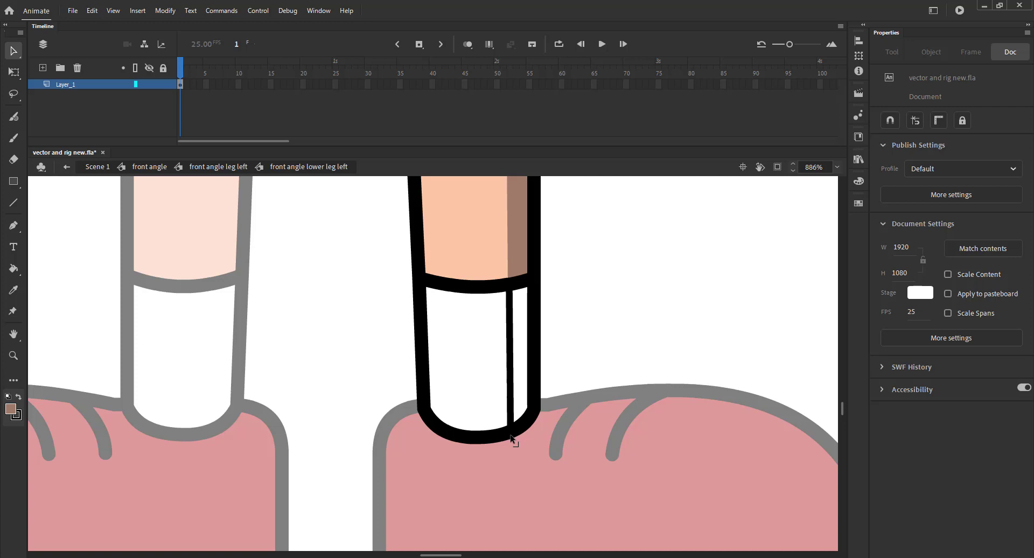
Step: Fill the sock strip right of the line light grey, delete the line, and save
key("k")
left_click(889, 154)
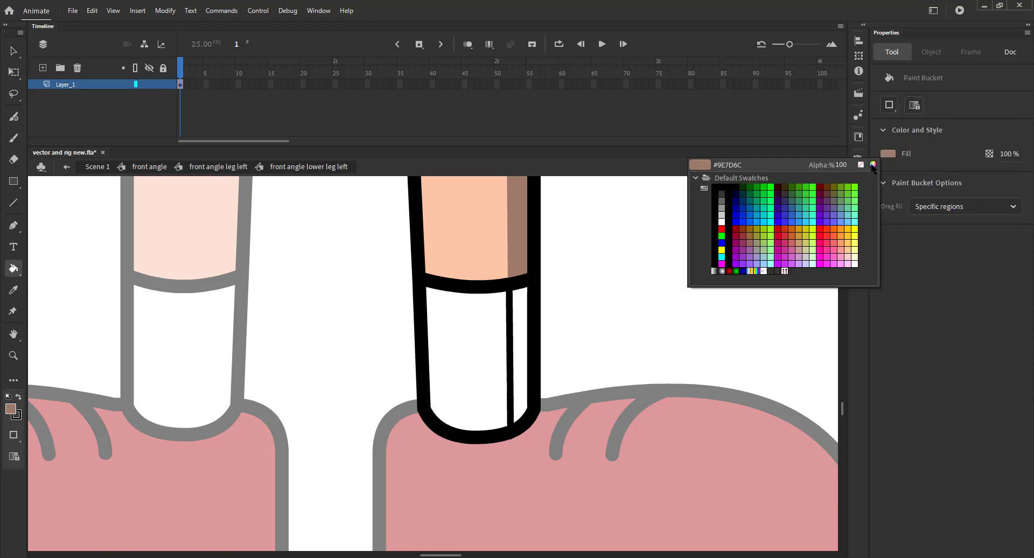
left_click(862, 166)
left_click(921, 65)
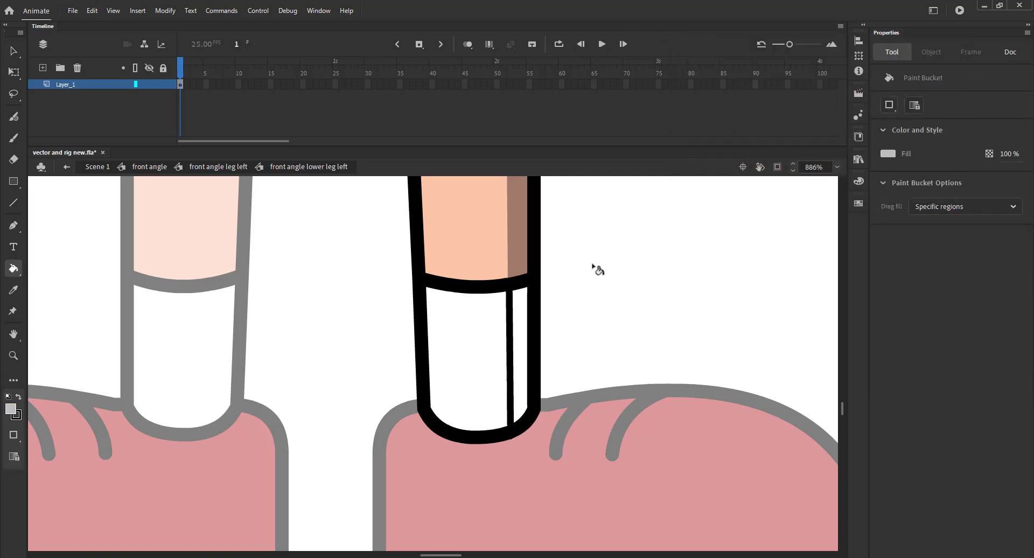
left_click(522, 310)
key("ctrl+s")
key("v")
left_click(510, 345)
key("Delete")
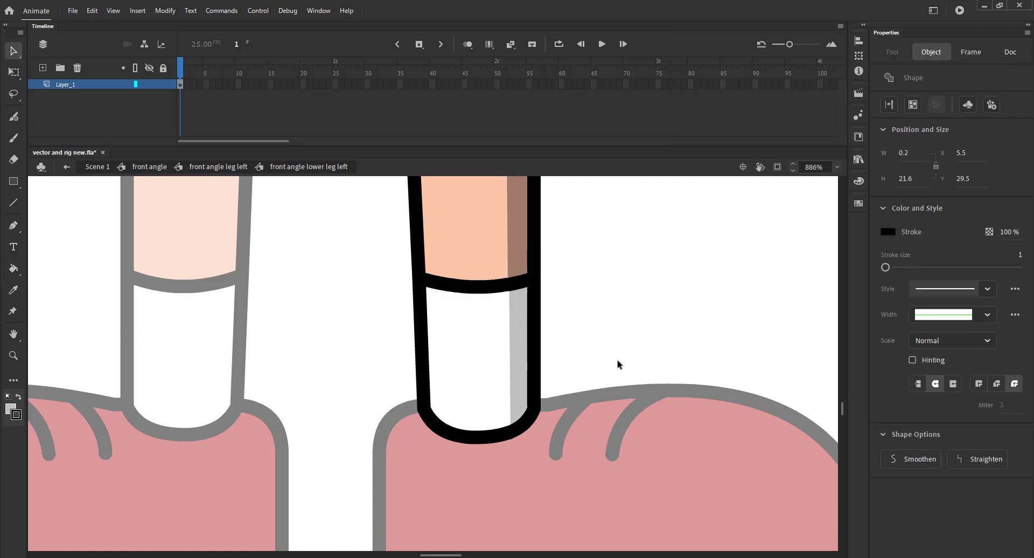
key("ctrl+s")
Step: Drill into the boy's left shoe symbol and zoom in closely on the red shoe
double_click(329, 283)
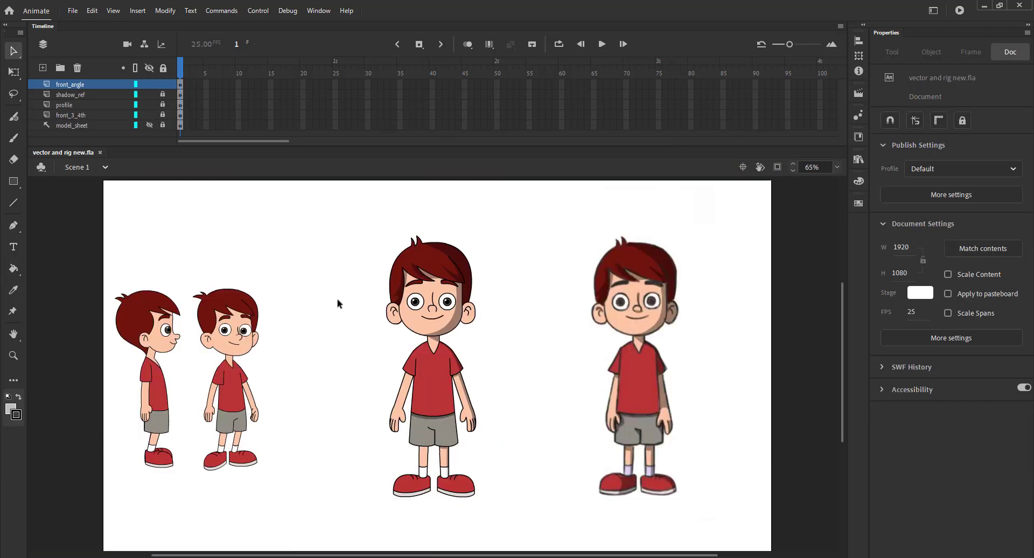
key("z")
left_click_drag(347, 403, 478, 533)
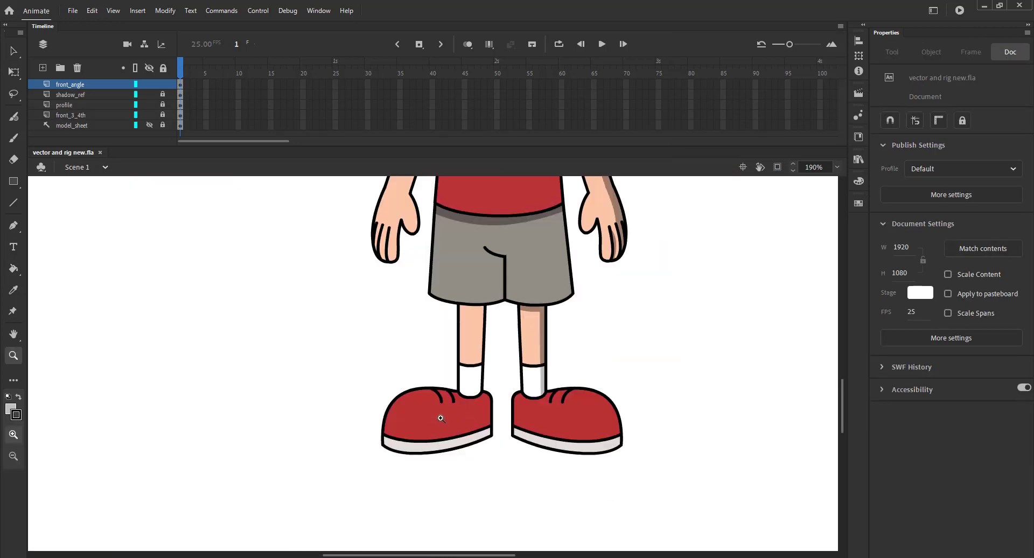
key("v")
left_click(580, 425)
double_click(579, 426)
double_click(578, 425)
double_click(578, 426)
left_click(541, 438)
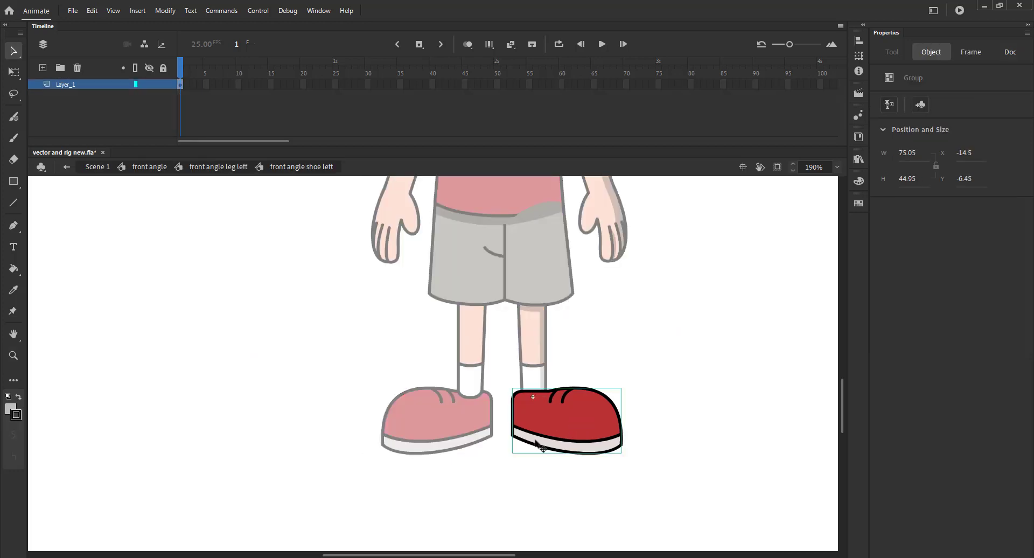
scroll(394, 485, "right", 2)
left_click(415, 388)
key("z")
left_click_drag(408, 379, 589, 496)
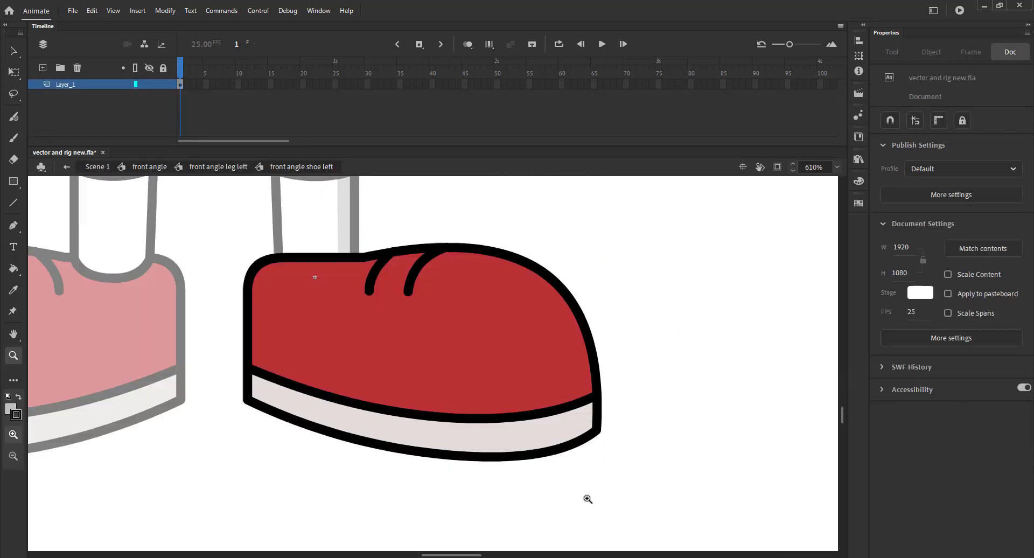
left_click_drag(496, 382, 508, 392)
Step: Back in the main scene, sample the darker shoe red from the reference as the fill colour
key("n")
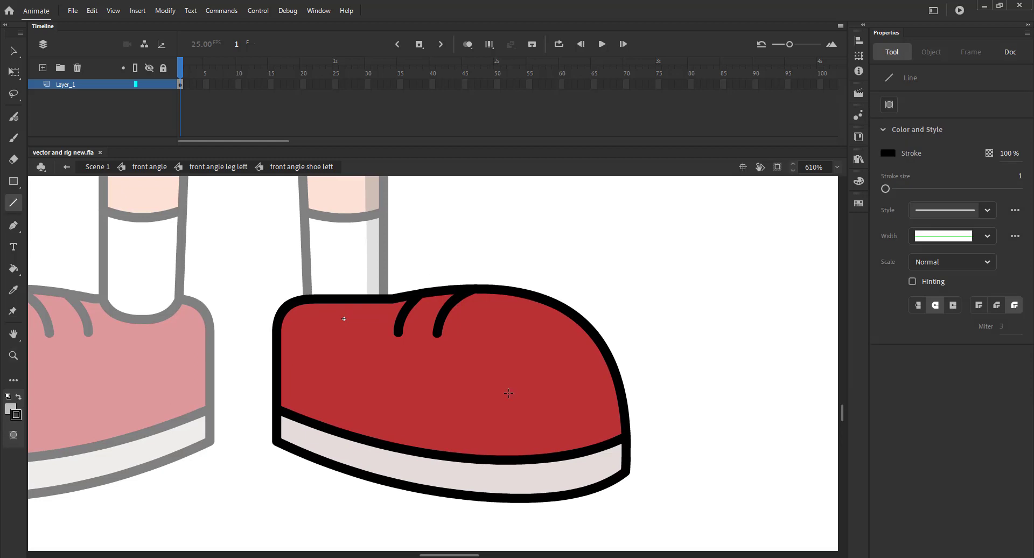
key("ctrl+2")
left_click(96, 167)
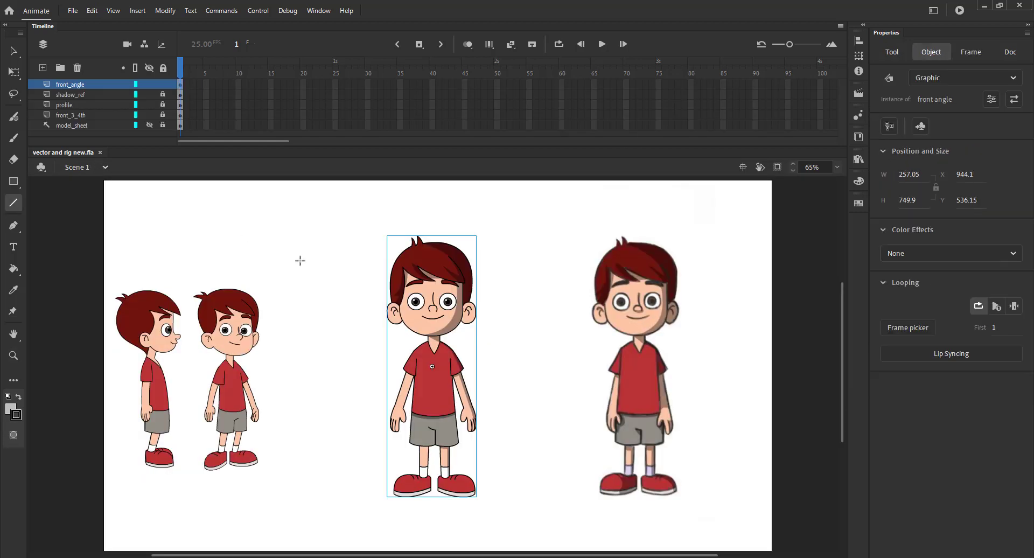
left_click(546, 376)
key("k")
left_click(888, 153)
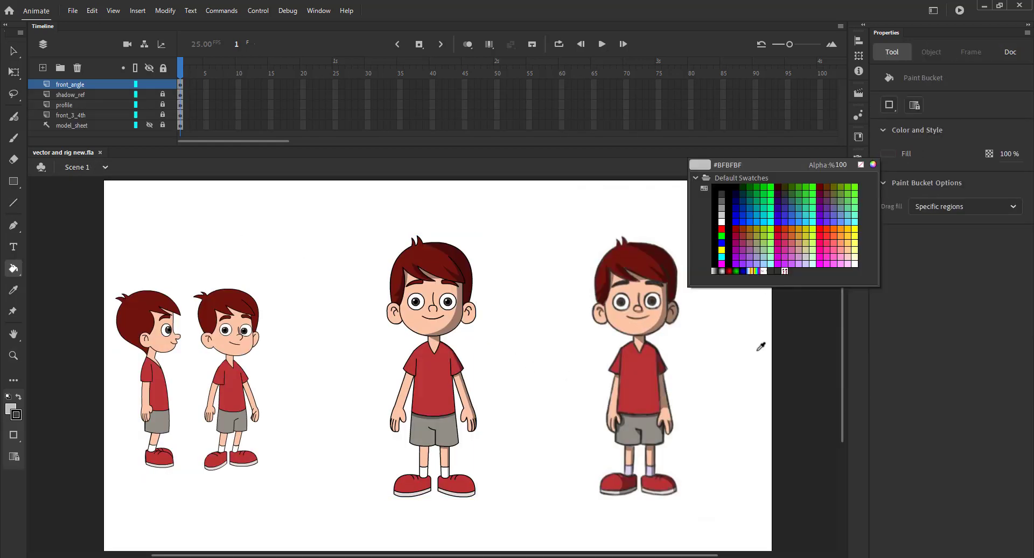
left_click(674, 477)
Step: Zoom in on the shoes and re-enter the front angle, left leg and left shoe symbols
key("z")
left_click_drag(378, 445, 499, 480)
key("v")
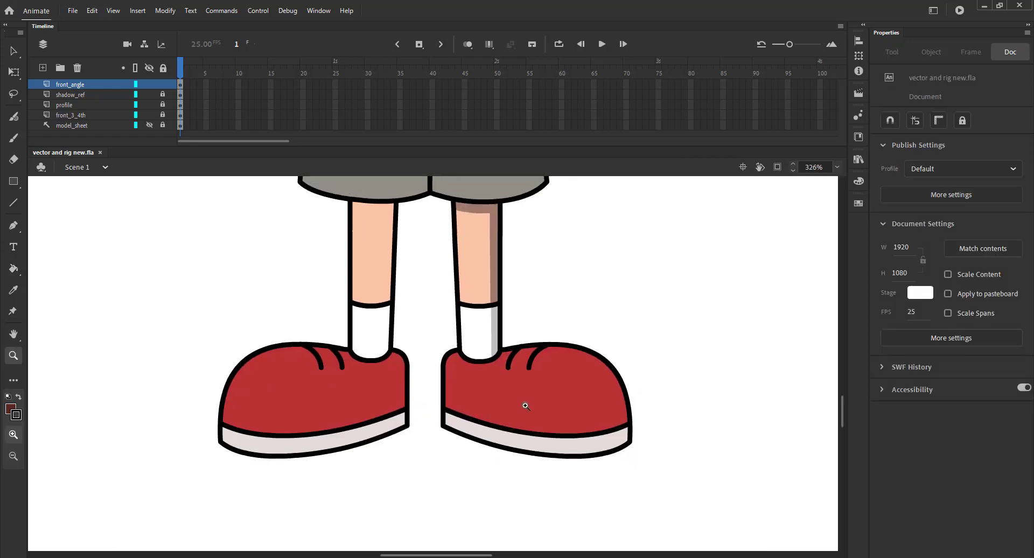
left_click(553, 394)
double_click(561, 396)
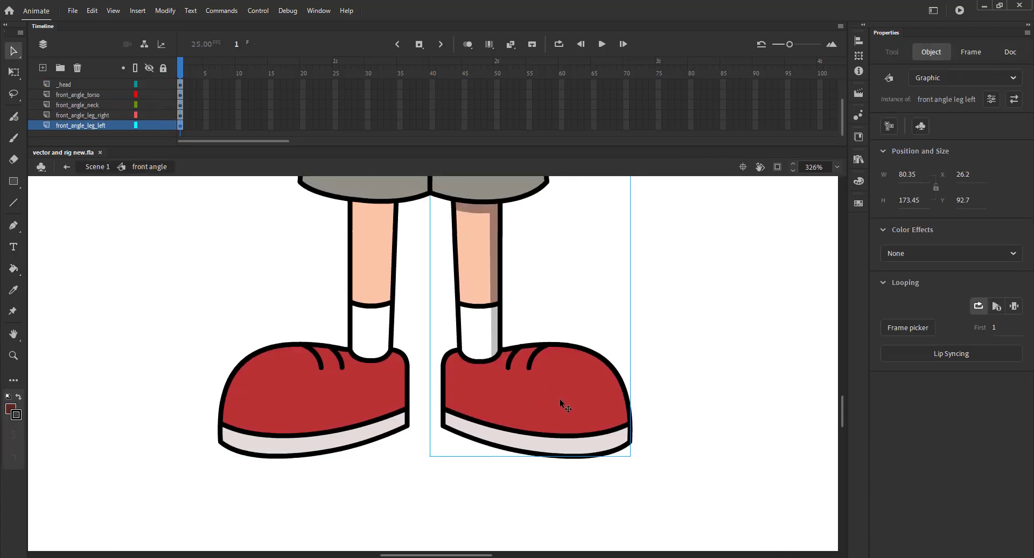
double_click(561, 399)
double_click(560, 398)
Step: Draw a curved line across the shoe, fill the right side dark red, and delete the line
key("n")
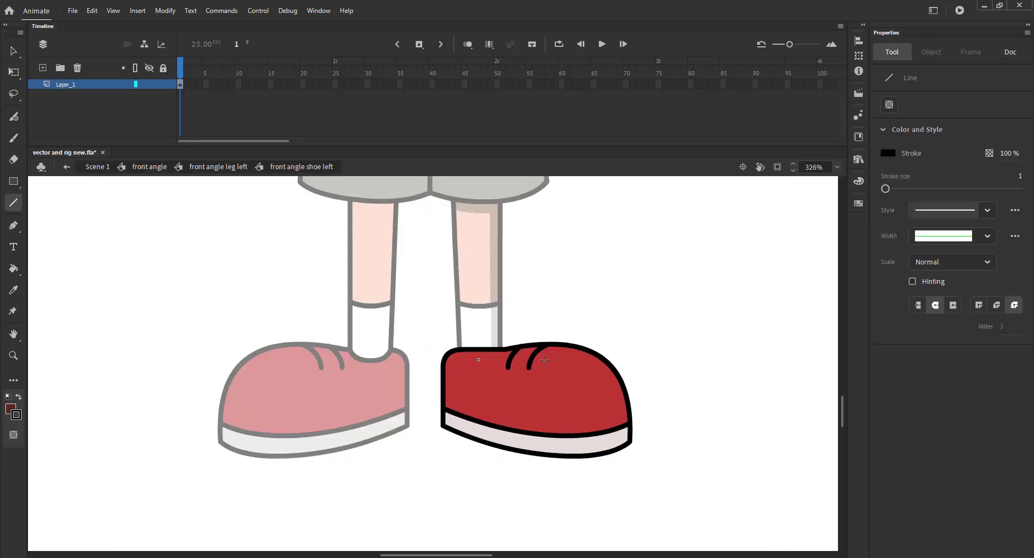
left_click_drag(582, 382, 618, 430)
key("v")
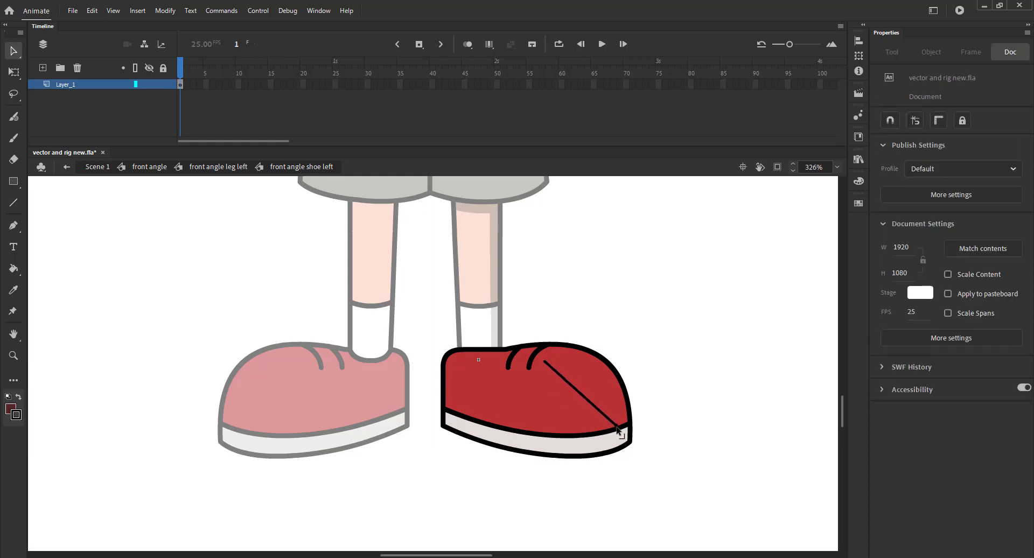
left_click_drag(545, 361, 508, 352)
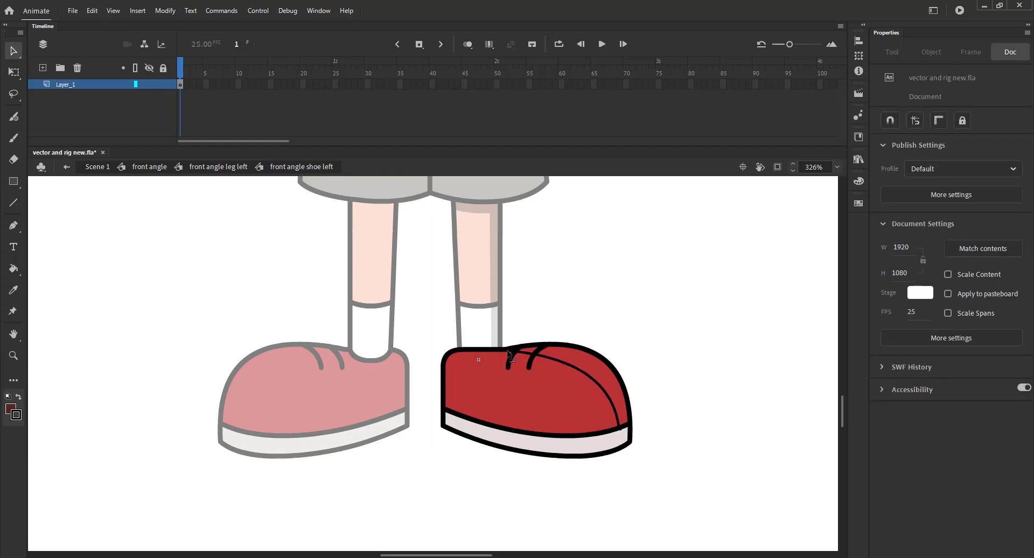
key("k")
left_click(595, 368)
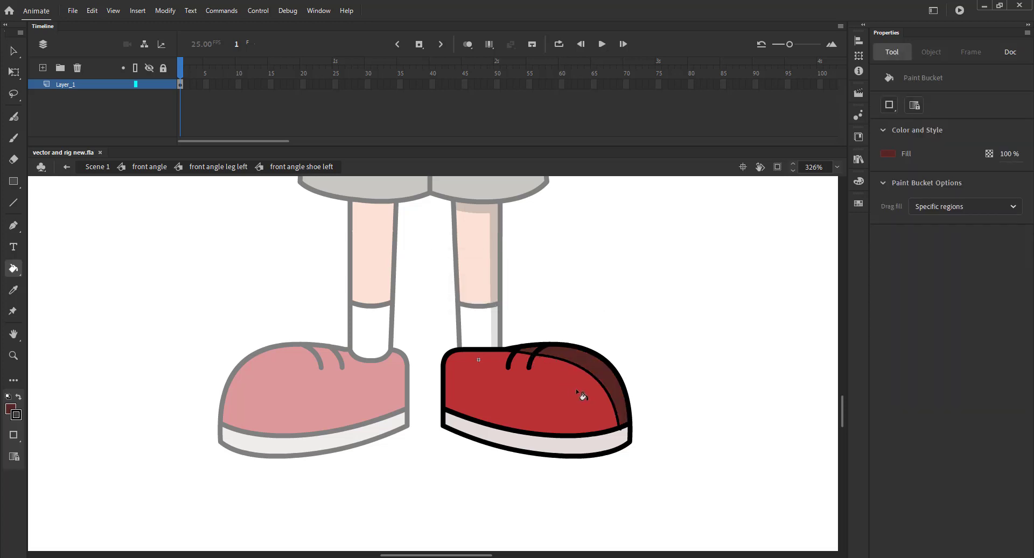
key("v")
left_click(522, 352)
key("Delete")
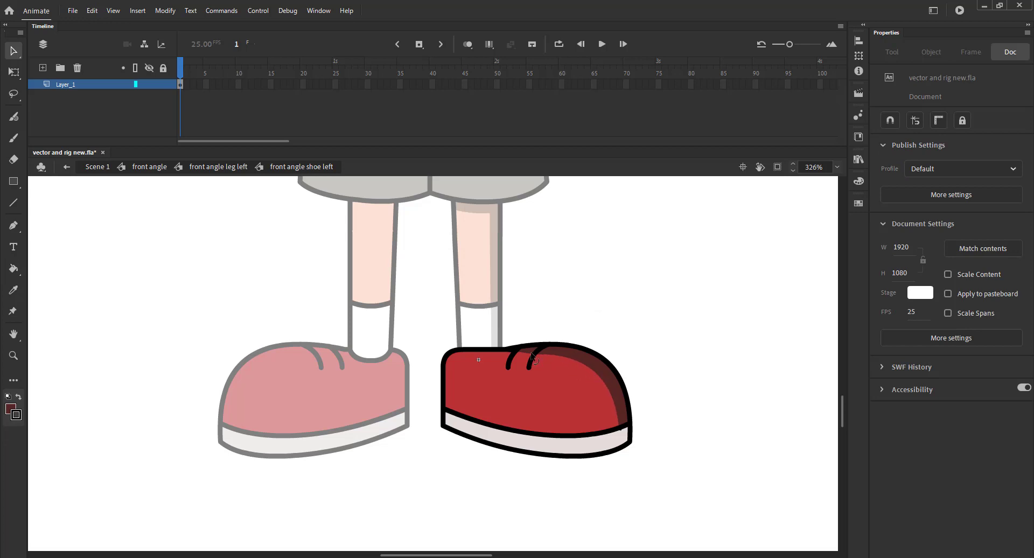
Step: Save the document
key("ctrl+s")
key("z")
left_click(616, 435)
Step: Delete the stray dot on the sole outline and draw a vertical line across the white sole
key("v")
left_click(451, 317)
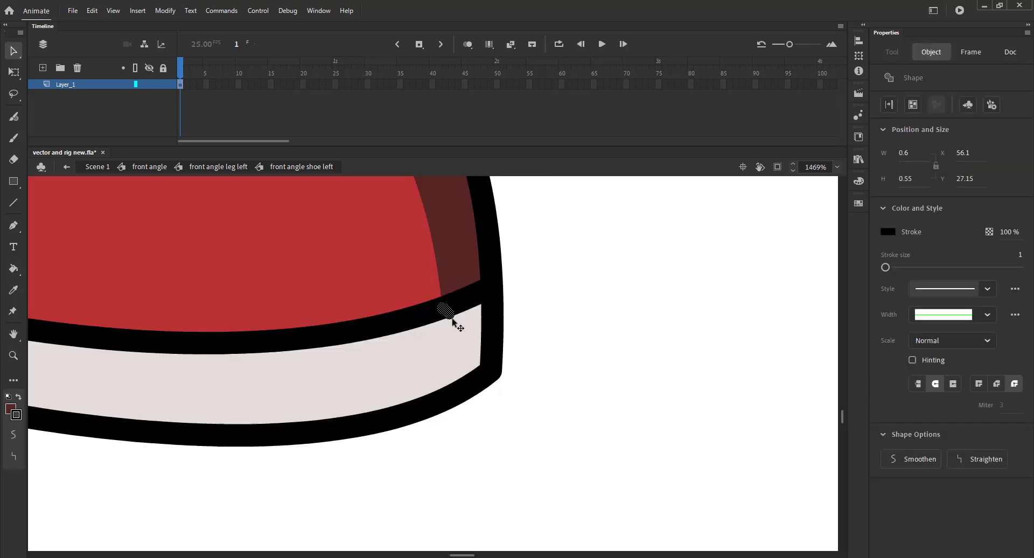
key("Delete")
left_click_drag(440, 296, 443, 400)
key("v")
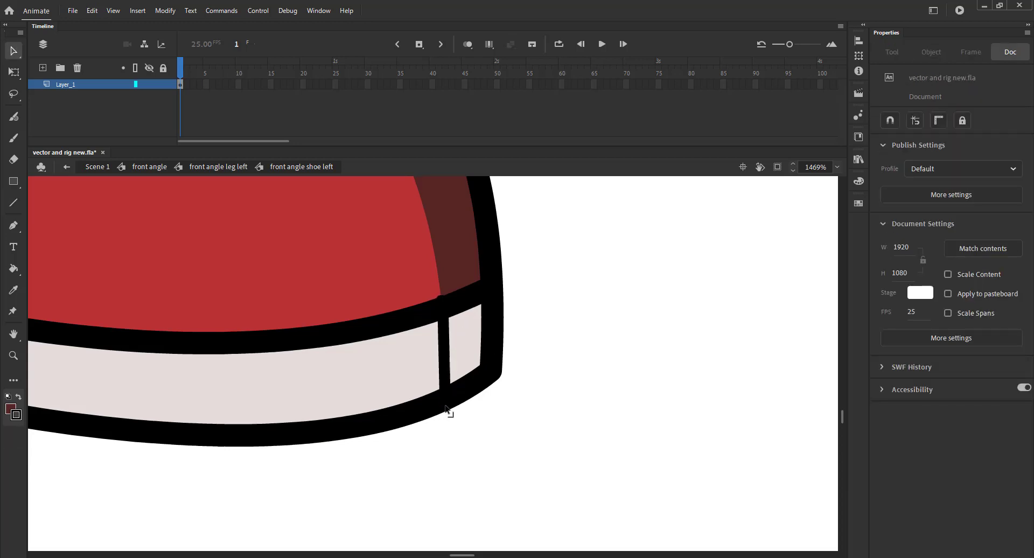
Step: Fill the sole's small right section with light grey B0B0B0
key("k")
left_click(889, 156)
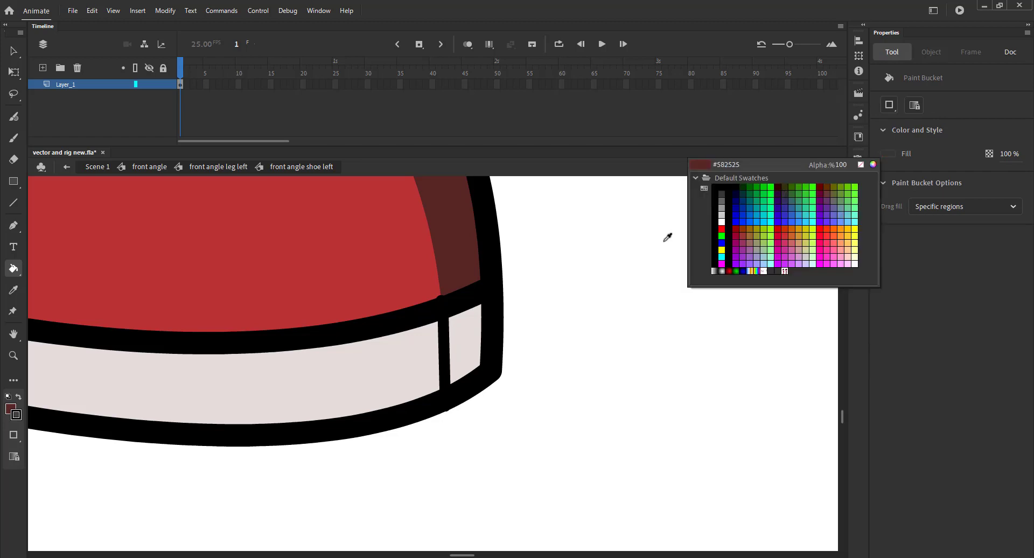
left_click(317, 387)
left_click(888, 154)
left_click(861, 161)
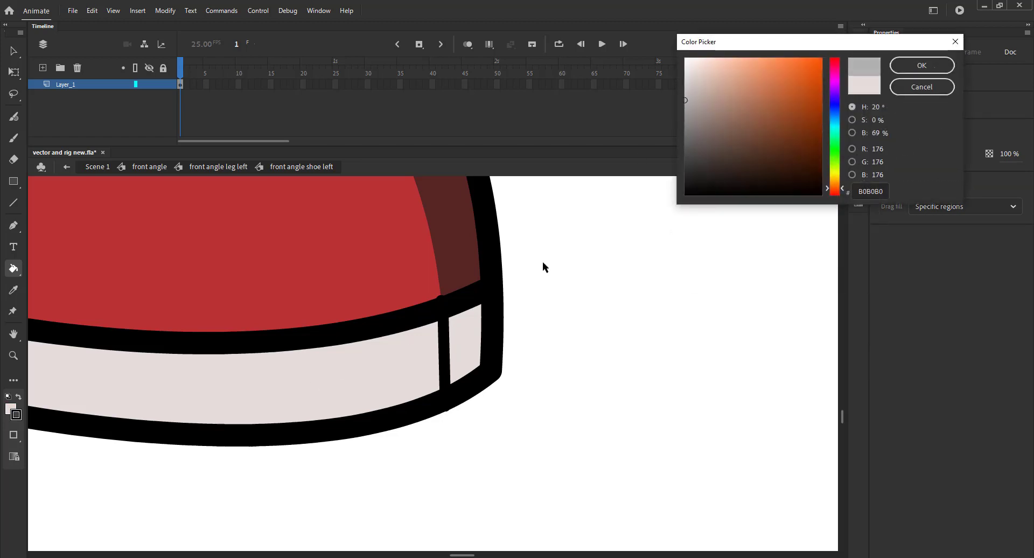
key("Return")
left_click(468, 347)
Step: Delete the vertical divider line on the sole and zoom out to the whole character
key("v")
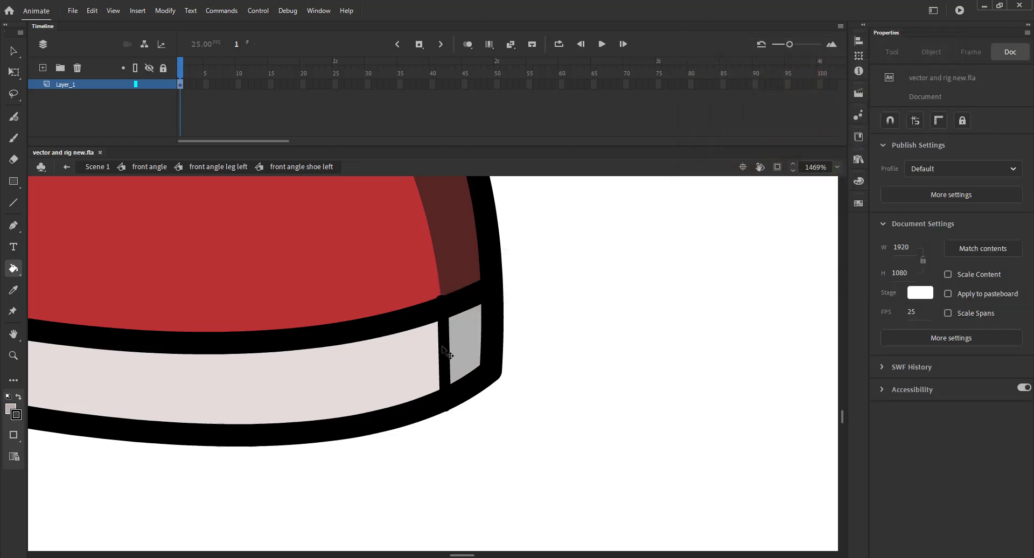
left_click(445, 355)
key("Delete")
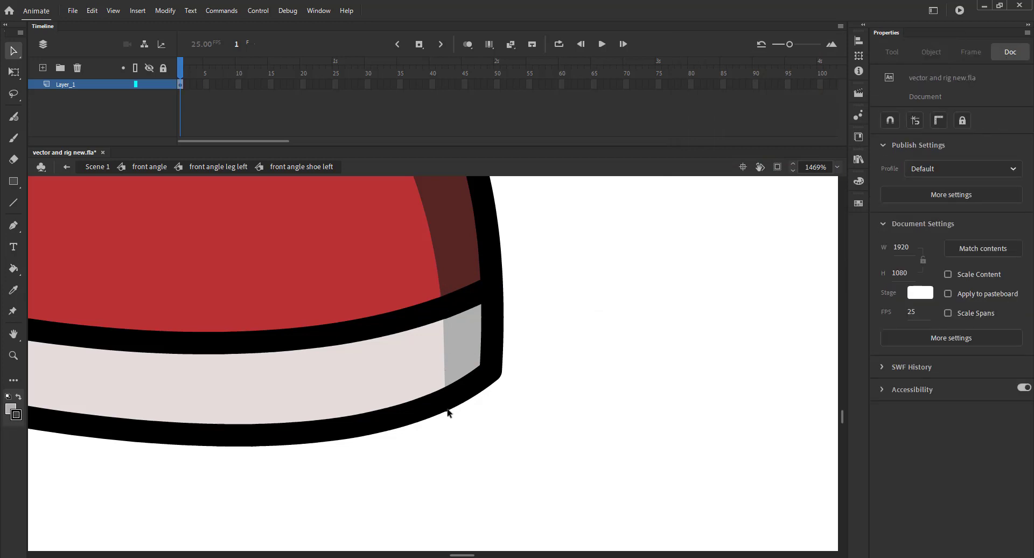
left_click(448, 412)
left_click(524, 434)
key("ctrl+2")
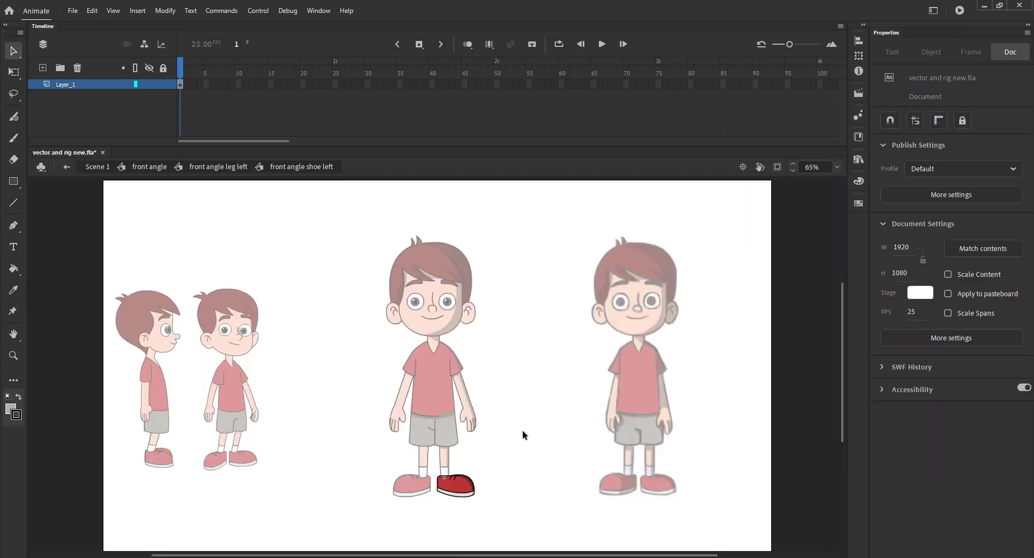
Step: Drill into the middle boy's front angle right leg and upper leg symbols
left_click(98, 167)
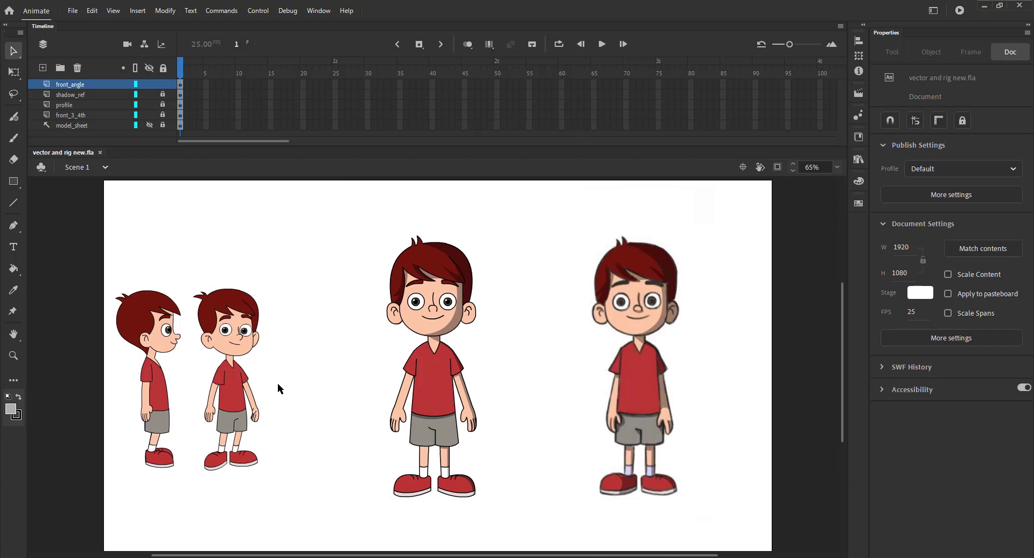
key("z")
left_click_drag(358, 404, 488, 498)
left_click(491, 415)
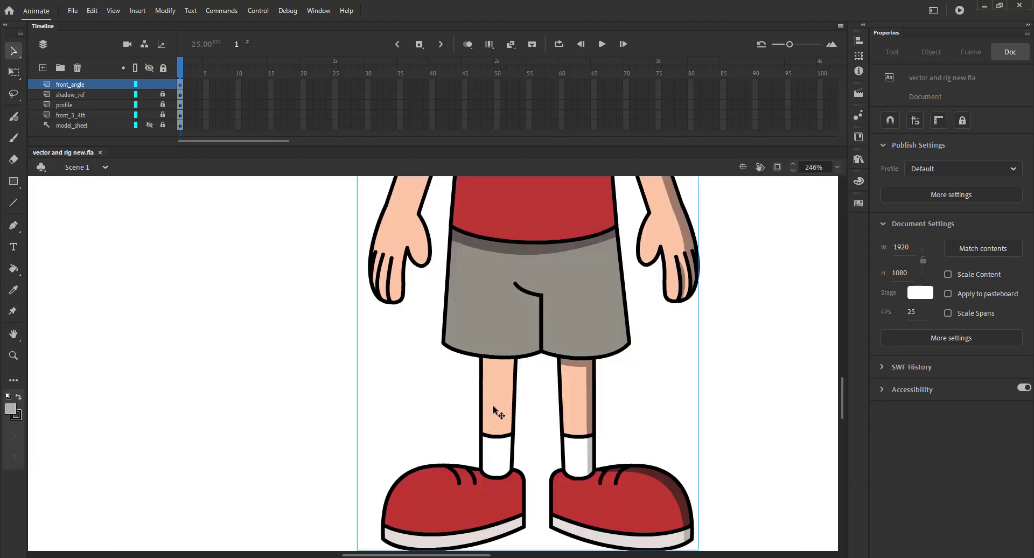
double_click(498, 399)
double_click(480, 333)
left_click(388, 323)
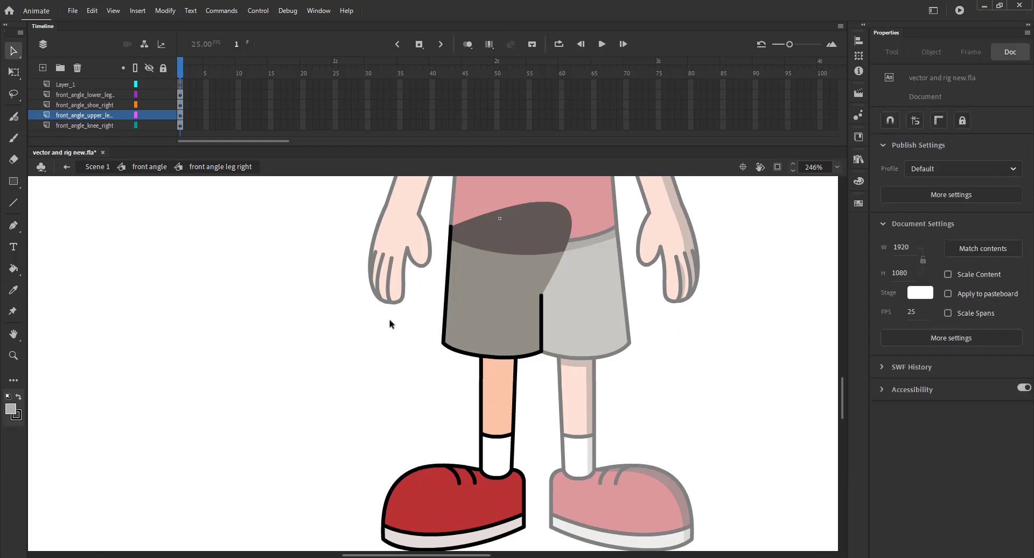
left_click(494, 344)
double_click(500, 373)
left_click(445, 376)
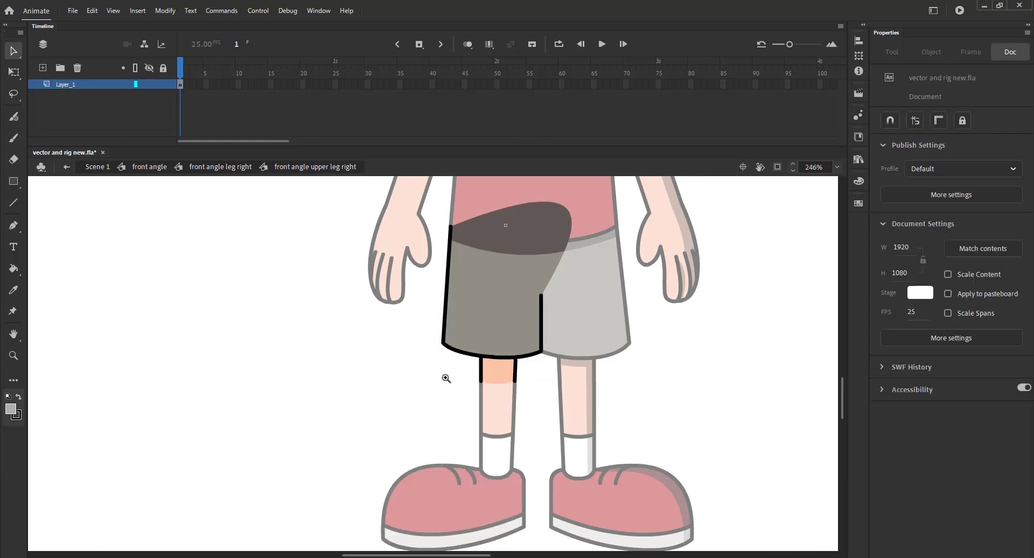
key("z")
left_click(153, 167)
Step: Pick a darker skin tone fill and re-enter the upper right leg symbol, zoomed in
key("k")
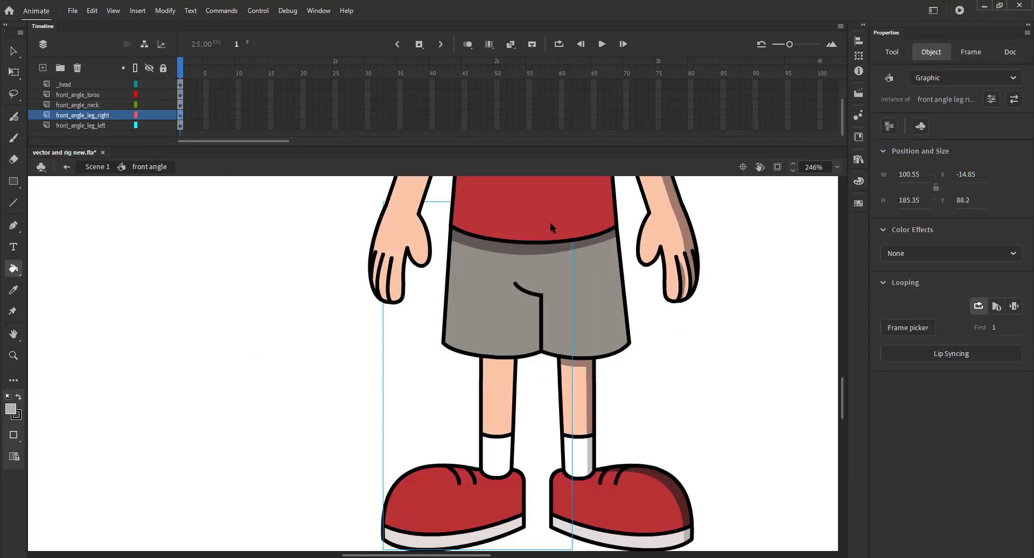
left_click(889, 152)
left_click(722, 253)
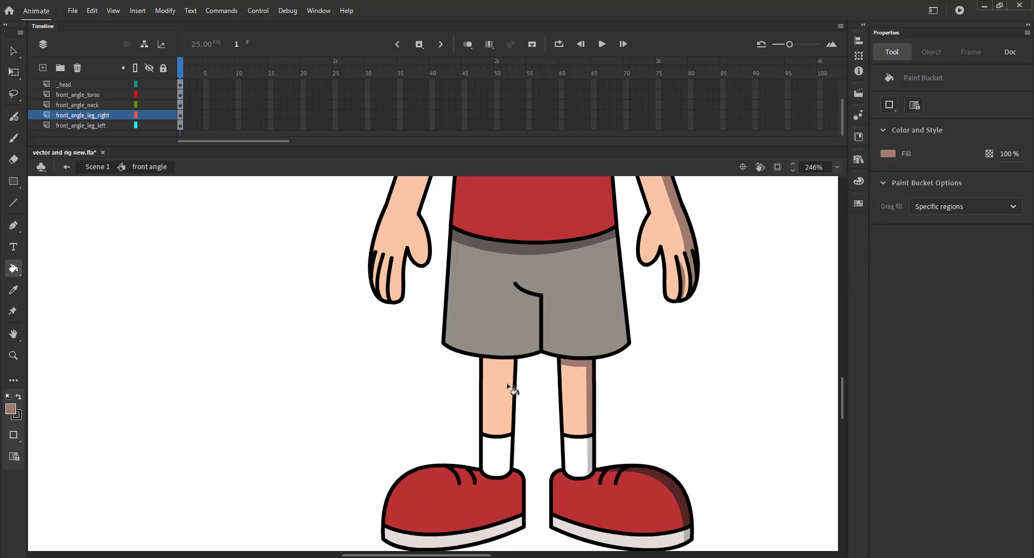
key("v")
double_click(498, 411)
left_click(496, 373)
double_click(496, 373)
key("z")
left_click_drag(467, 350, 543, 393)
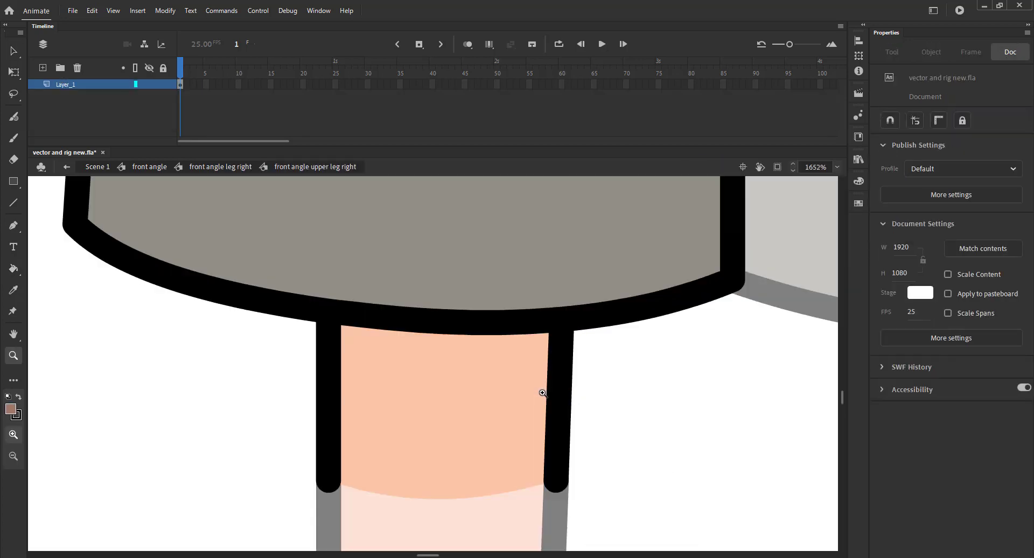
Step: Draw a bent guide line across the upper leg reaching its left outline
key("n")
mouse_move(379, 372)
left_mouse_down()
mouse_move(457, 380)
mouse_move(516, 491)
mouse_move(508, 495)
left_mouse_up()
key("v")
left_click_drag(447, 436, 504, 384, "ctrl")
left_click_drag(380, 373, 319, 365)
mouse_move(425, 371)
left_mouse_down()
mouse_move(478, 384)
mouse_move(514, 372)
mouse_move(445, 381)
mouse_move(504, 373)
left_mouse_up()
Step: Fill the upper leg area above the guide with the shadow tone and delete the guide
key("k")
left_click(470, 363)
key("v")
double_click(504, 403)
key("Delete")
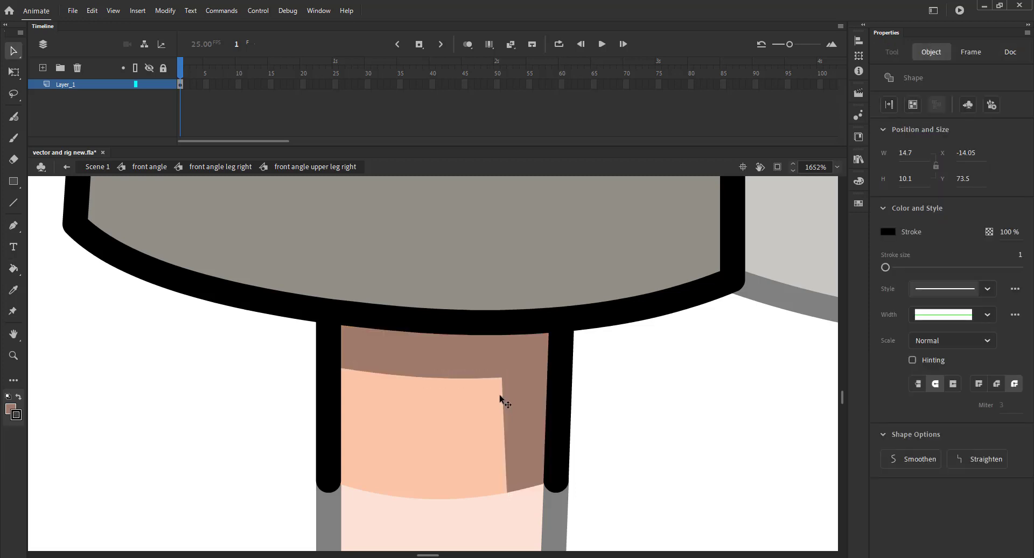
key("ctrl+minus")
left_click_drag(416, 392, 434, 375)
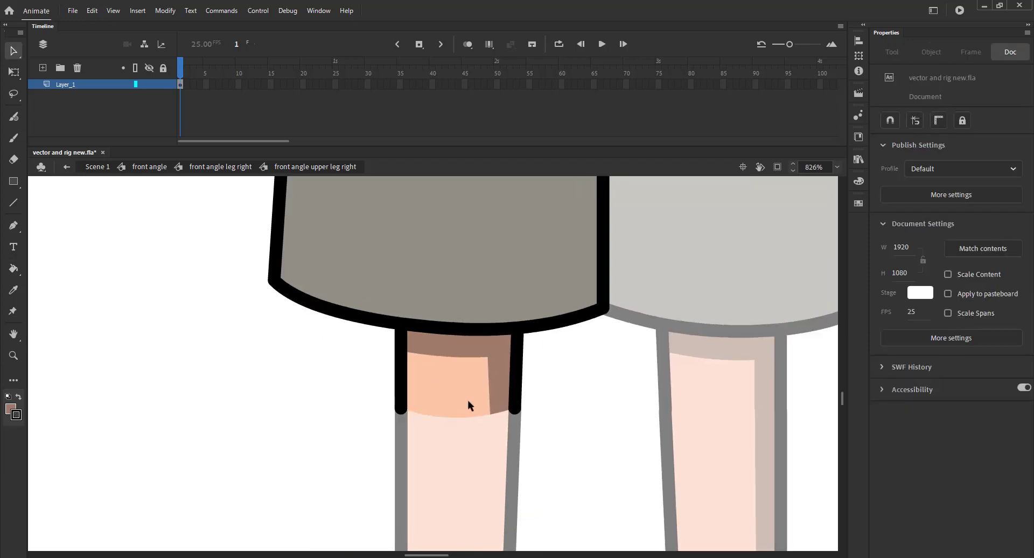
left_click(491, 419)
left_click(979, 344)
left_click(560, 399)
Step: In the lower right leg symbol, shade the strip right of a vertical guide darker, then remove it
left_click(218, 168)
double_click(462, 374)
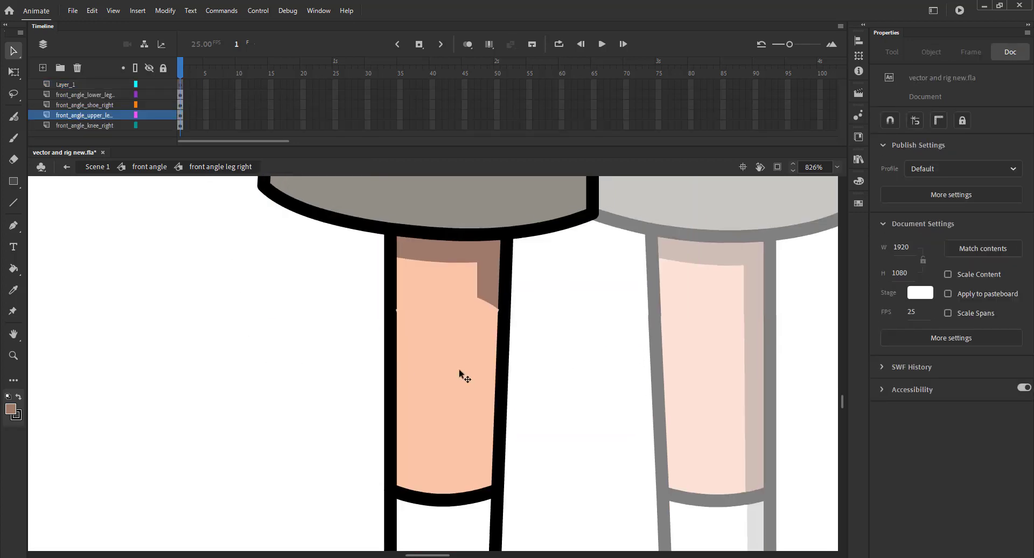
left_click(457, 301)
left_click(290, 353)
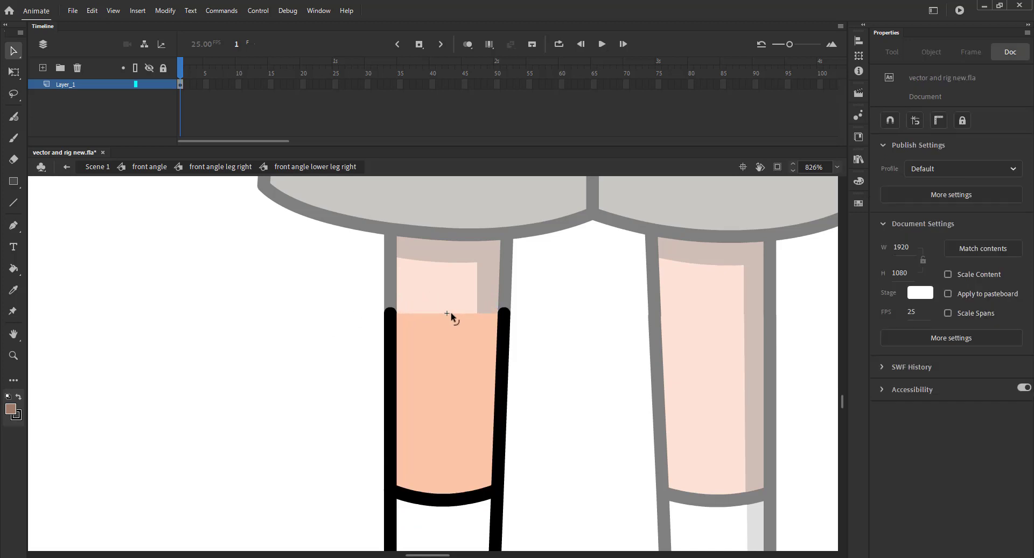
key("n")
left_click_drag(477, 405, 477, 492)
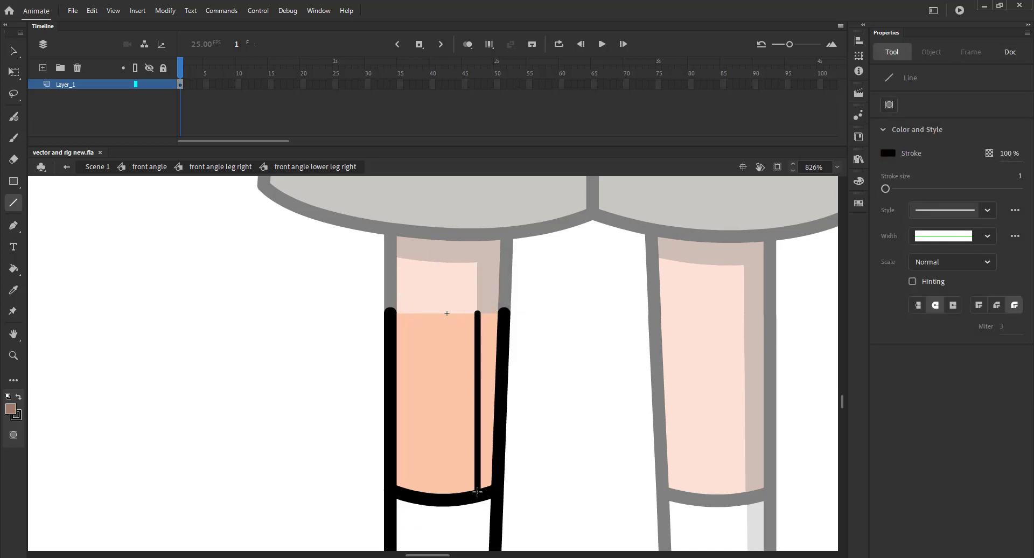
key("k")
left_click(488, 435)
key("v")
left_click(477, 435)
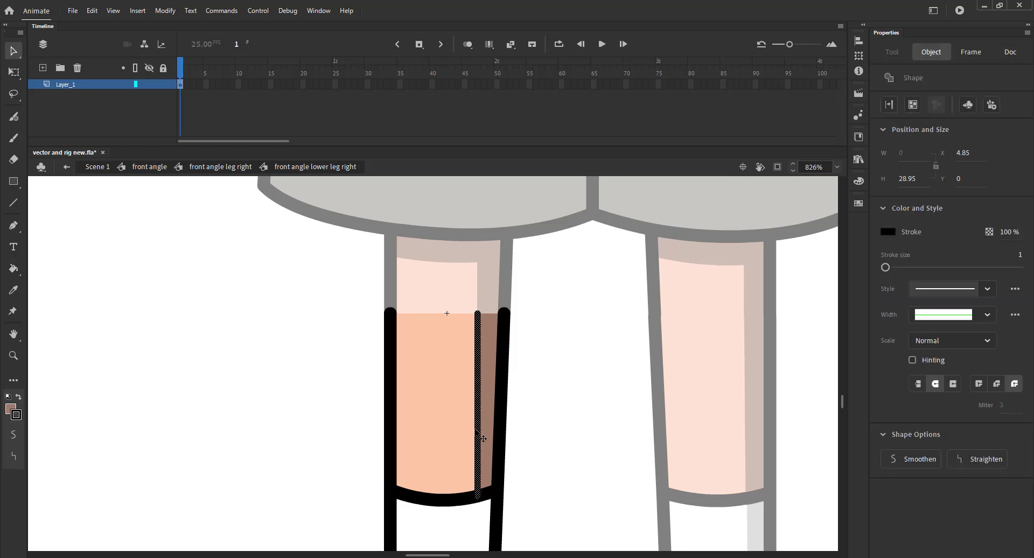
key("Delete")
left_click(370, 364)
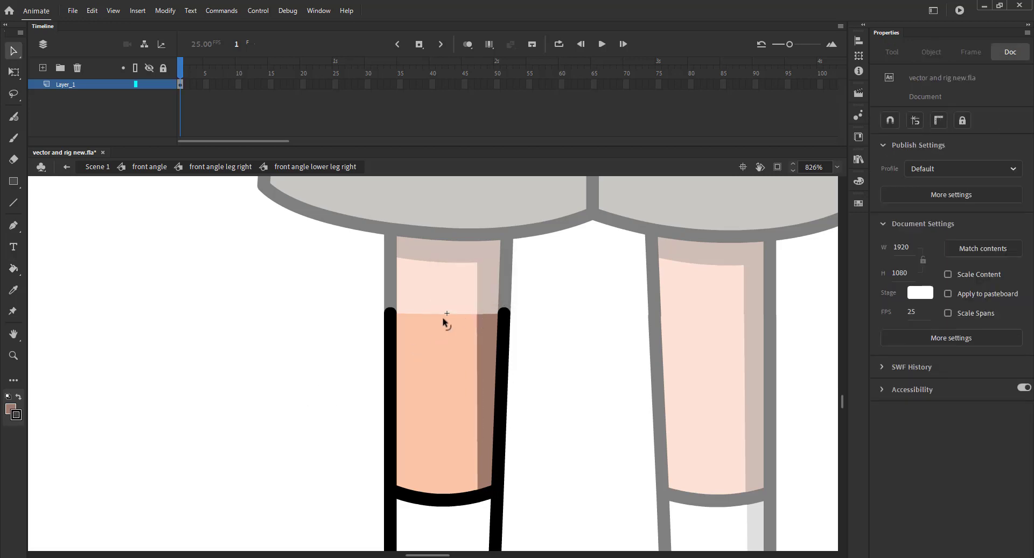
Step: Return to the front angle symbol and choose a light grey fill colour
left_click_drag(286, 319, 257, 173)
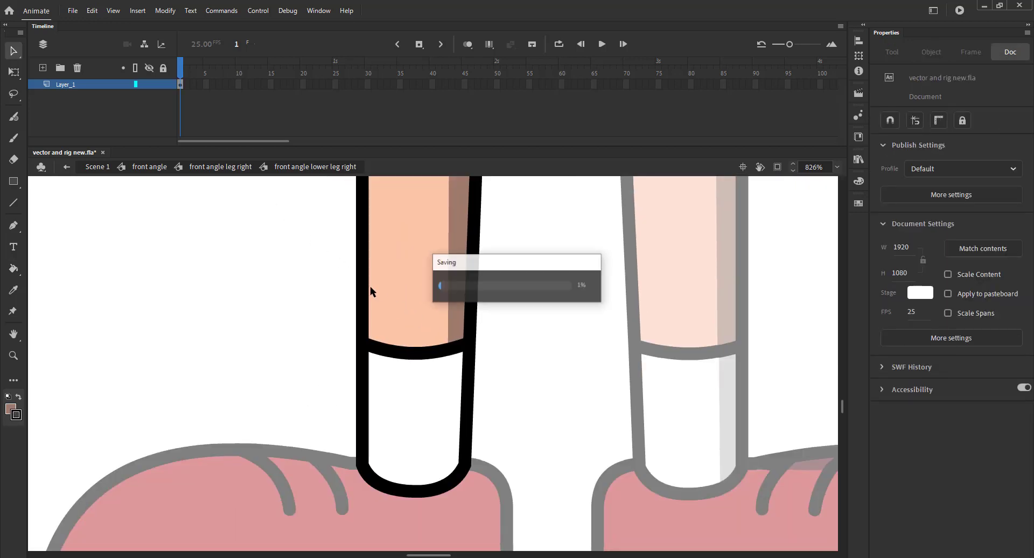
double_click(217, 274)
double_click(190, 187)
key("k")
left_click(888, 154)
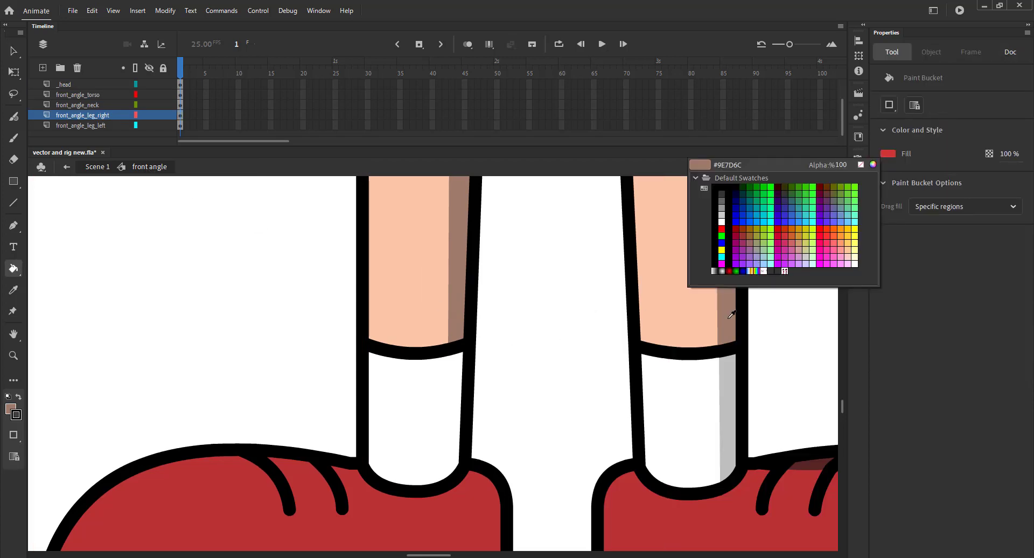
left_click(716, 232)
Step: Fill the sock strip right of a vertical guide line light grey, then delete the guide
key("v")
double_click(432, 386)
double_click(438, 388)
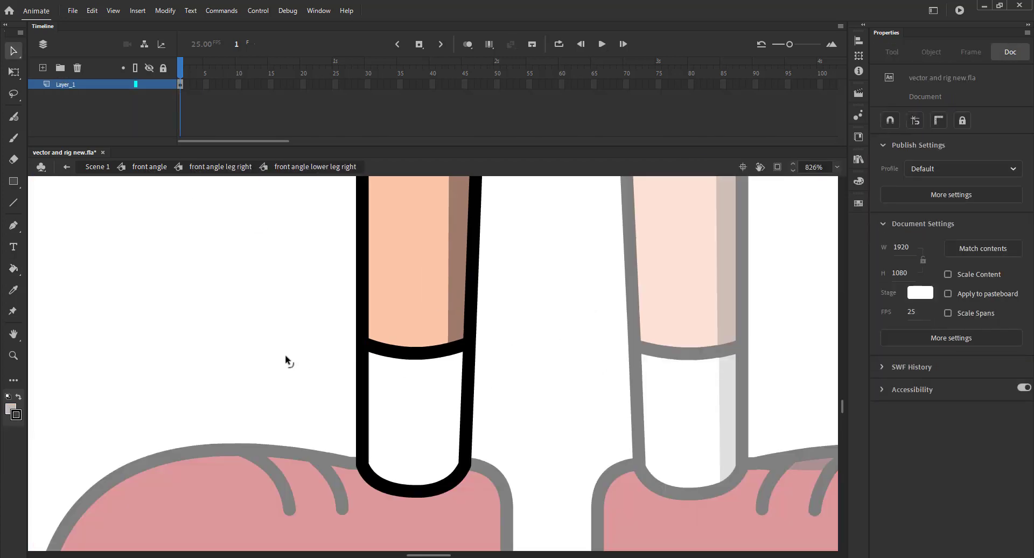
key("n")
left_click_drag(446, 354, 445, 491)
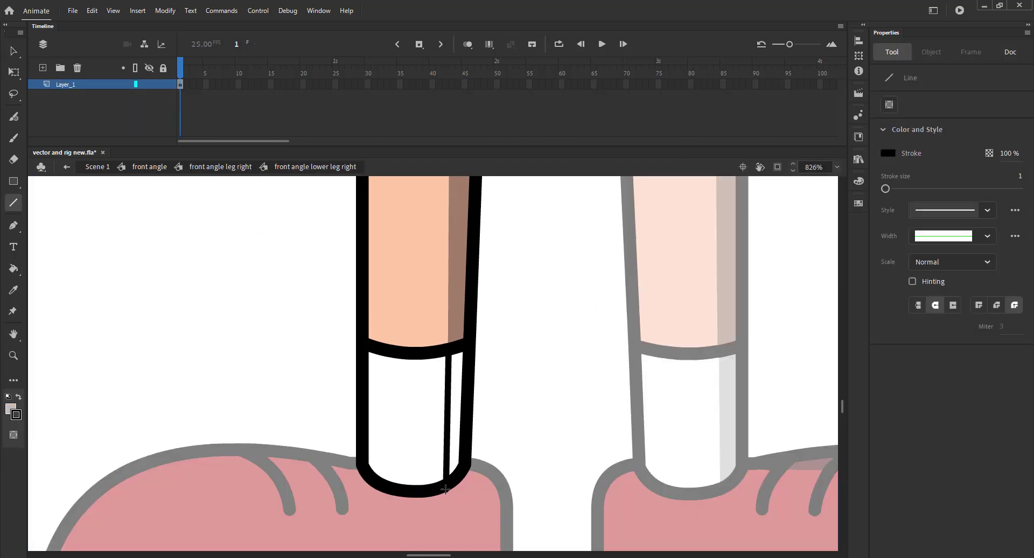
key("k")
left_click(452, 417)
key("v")
left_click(453, 418)
left_click(447, 418)
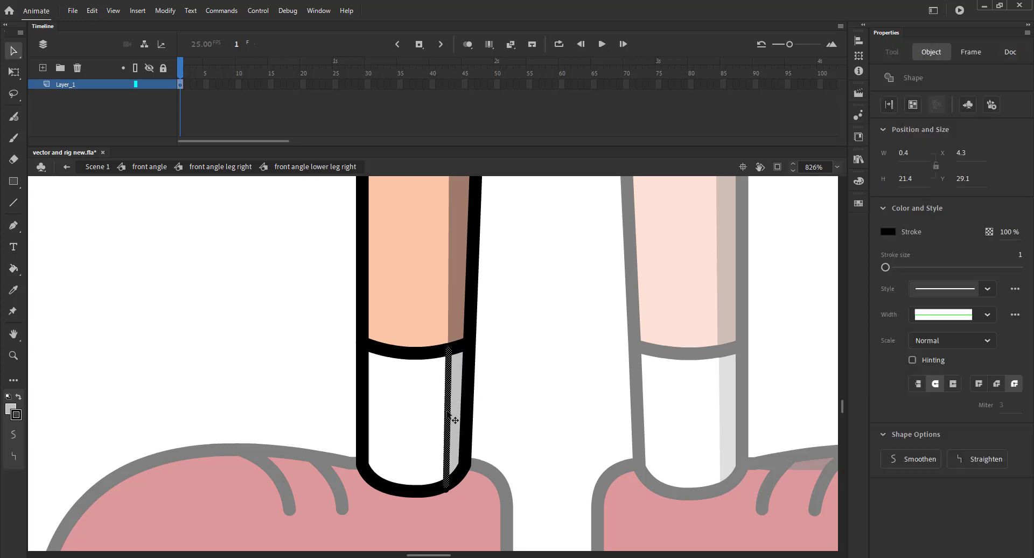
key("Delete")
Step: Save the document and go back up to the front angle symbol
double_click(221, 265)
key("ctrl+s")
double_click(264, 287)
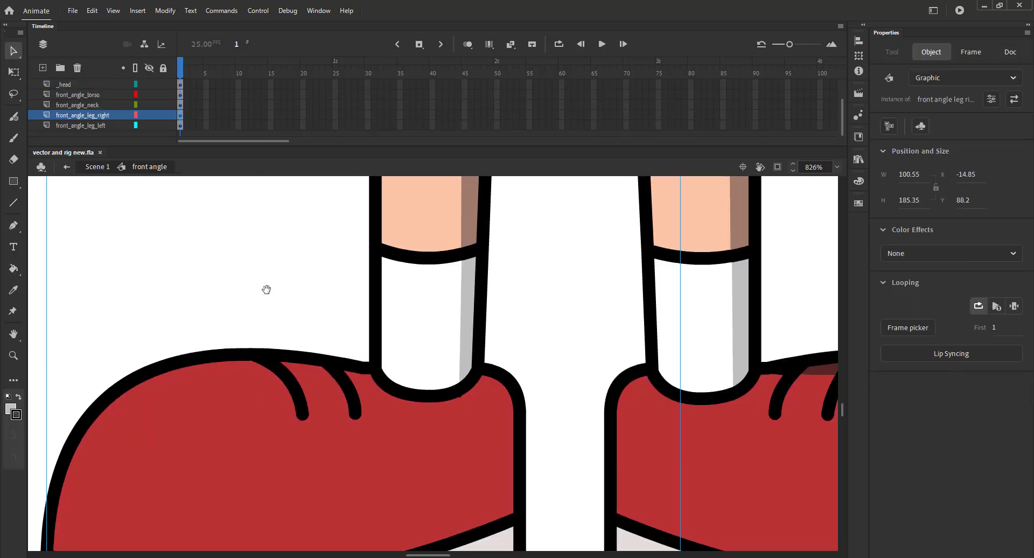
scroll(270, 289, "down", 3)
scroll(270, 289, "right", 2)
key("k")
scroll(694, 321, "left", 3)
scroll(694, 321, "down", 1)
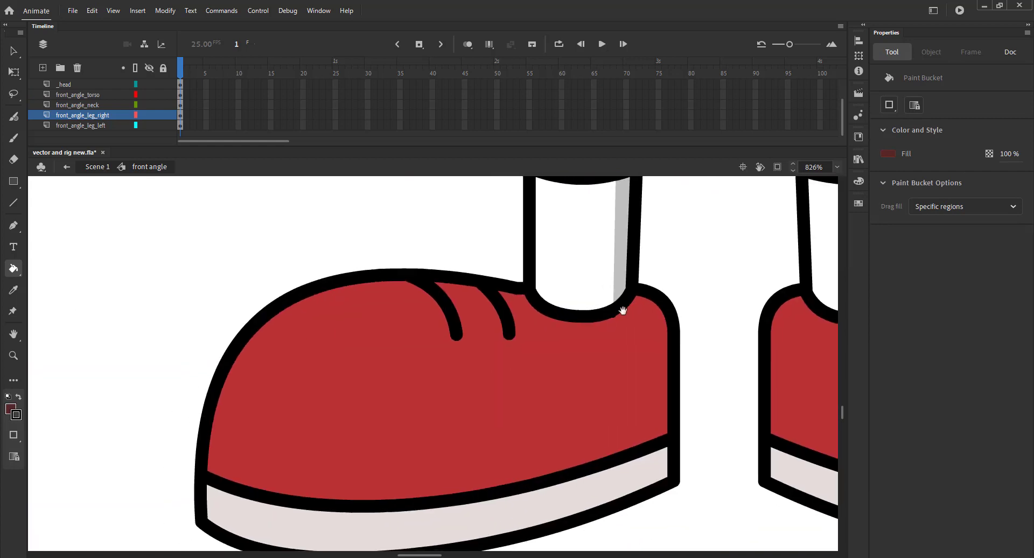
Step: Enter the right shoe symbol inside the right leg and break the shoe apart into a raw shape
key("v")
left_click(472, 344)
double_click(480, 353)
left_click(480, 354)
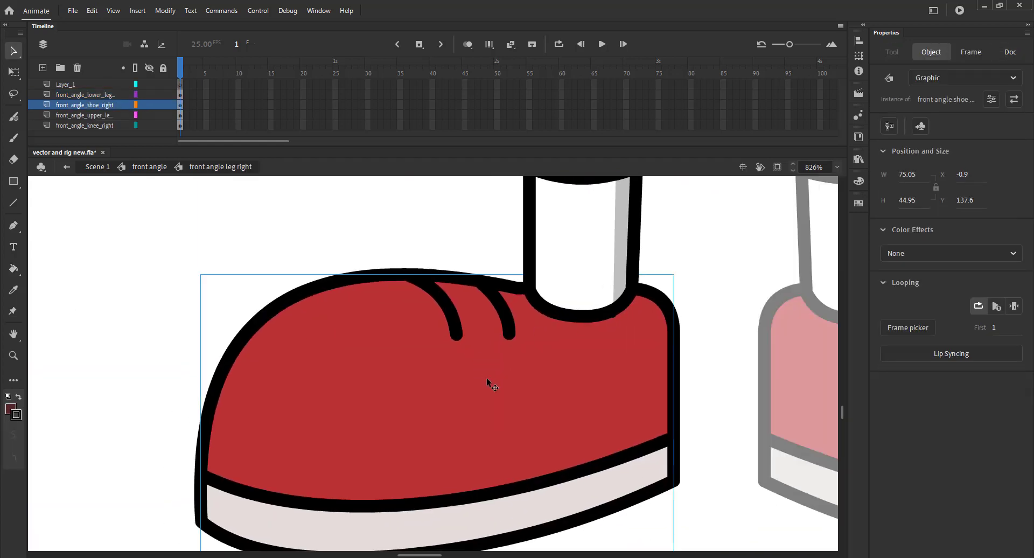
double_click(518, 347)
key("ctrl+b")
key("Escape")
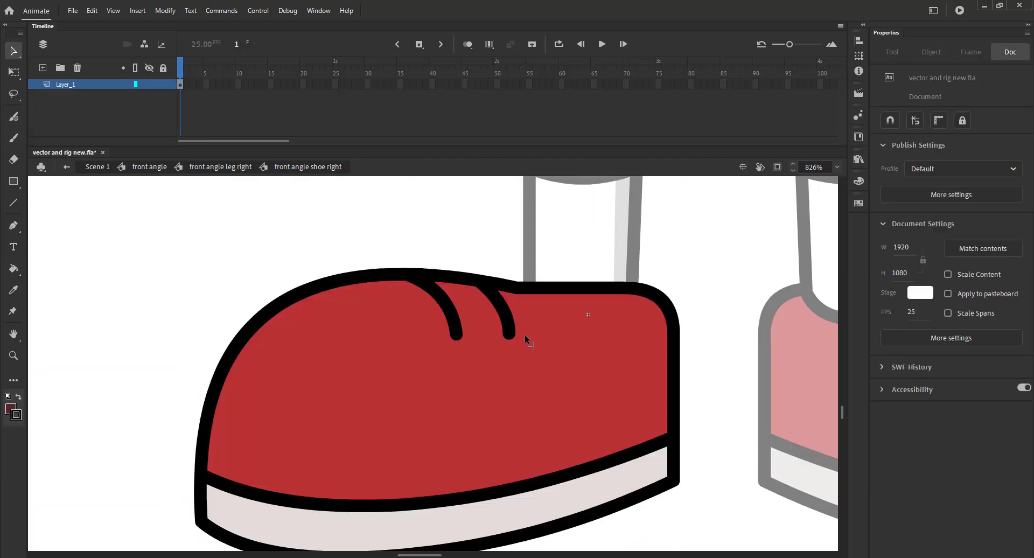
Step: Draw a dividing line across the red shoe and bend its lower end downward
key("ctrl+minus")
scroll(224, 358, "right", 5)
scroll(231, 357, "left", 10)
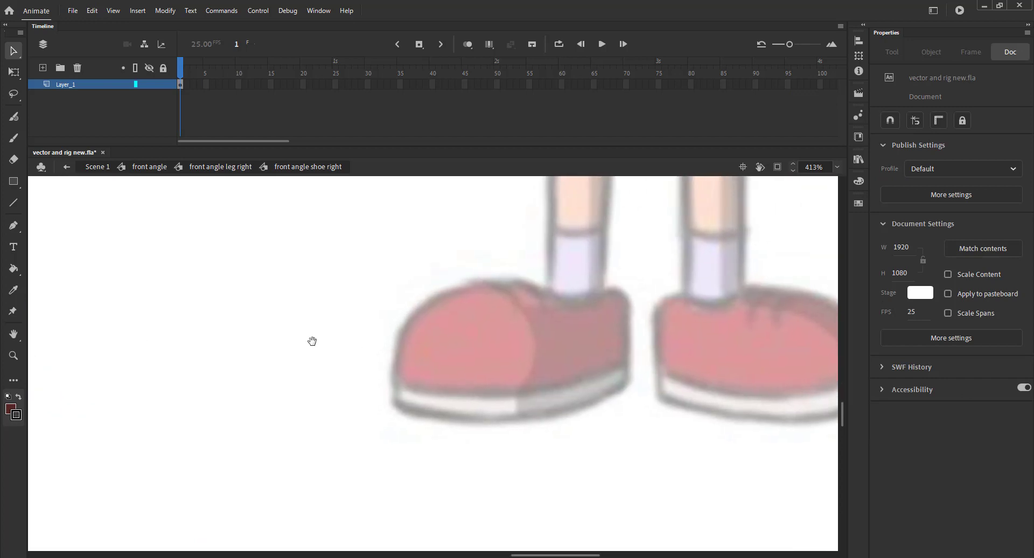
scroll(350, 344, "right", 6)
scroll(539, 364, "left", 5)
key("n")
mouse_move(508, 280)
left_mouse_down()
mouse_move(449, 338)
mouse_move(435, 302)
mouse_move(444, 300)
left_mouse_up()
key("v")
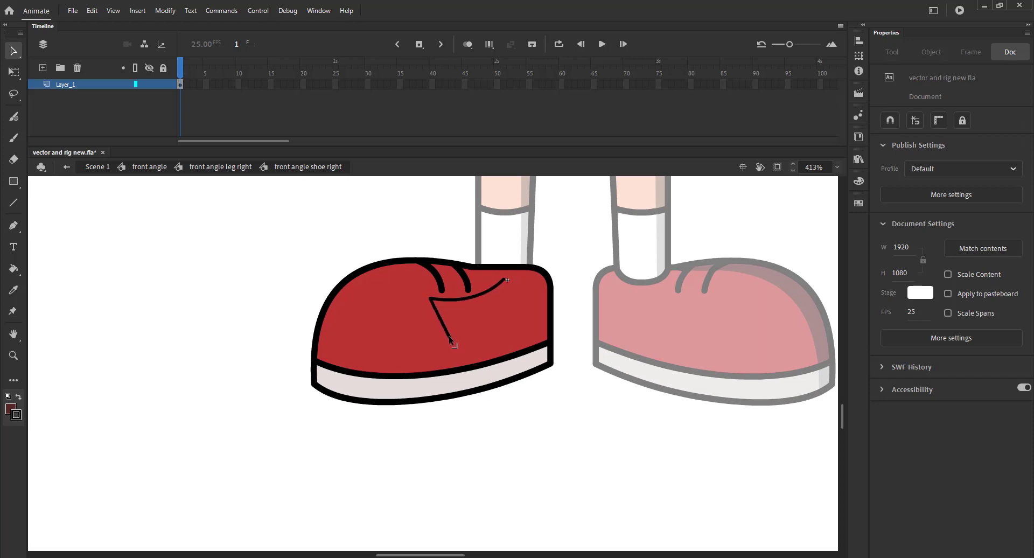
left_click_drag(450, 338, 422, 372)
mouse_move(430, 297)
left_mouse_down()
mouse_move(419, 296)
mouse_move(425, 318)
left_mouse_up()
Step: Extend the dividing line to the shoe's outline and straighten its dip
left_click(431, 318)
key("Escape")
left_click(422, 321)
key("Escape")
left_click(429, 342)
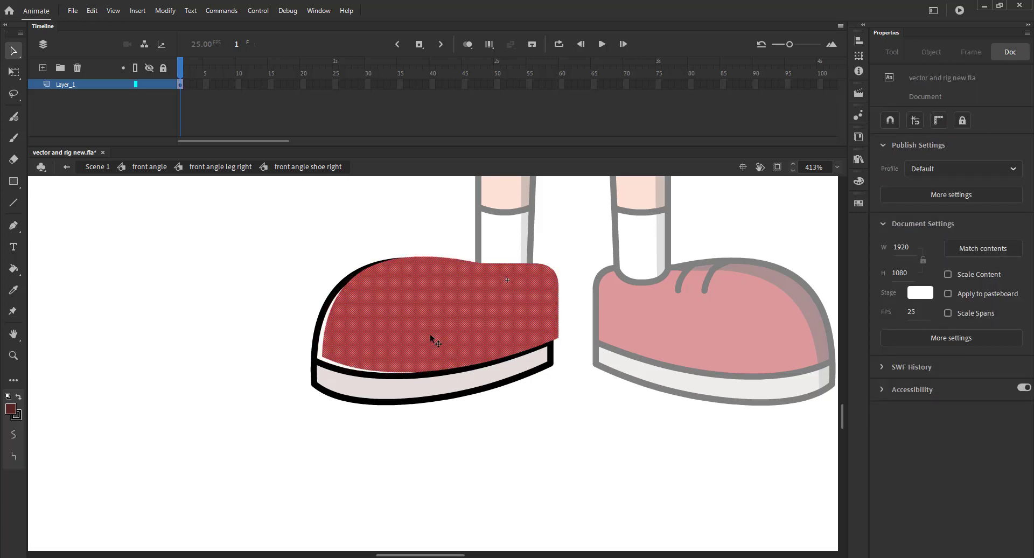
key("Escape")
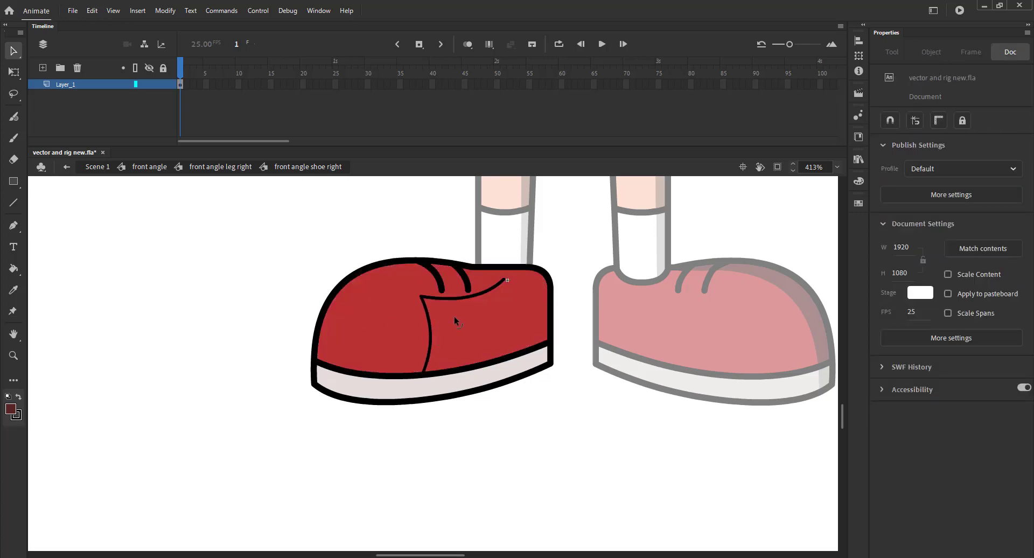
left_click_drag(515, 277, 545, 274)
mouse_move(478, 296)
left_mouse_down()
mouse_move(458, 295)
mouse_move(478, 293)
mouse_move(471, 284)
mouse_move(437, 337)
left_mouse_up()
left_click(423, 289)
left_click(257, 290)
left_click(440, 329)
left_click(307, 272)
left_click_drag(466, 302, 460, 289)
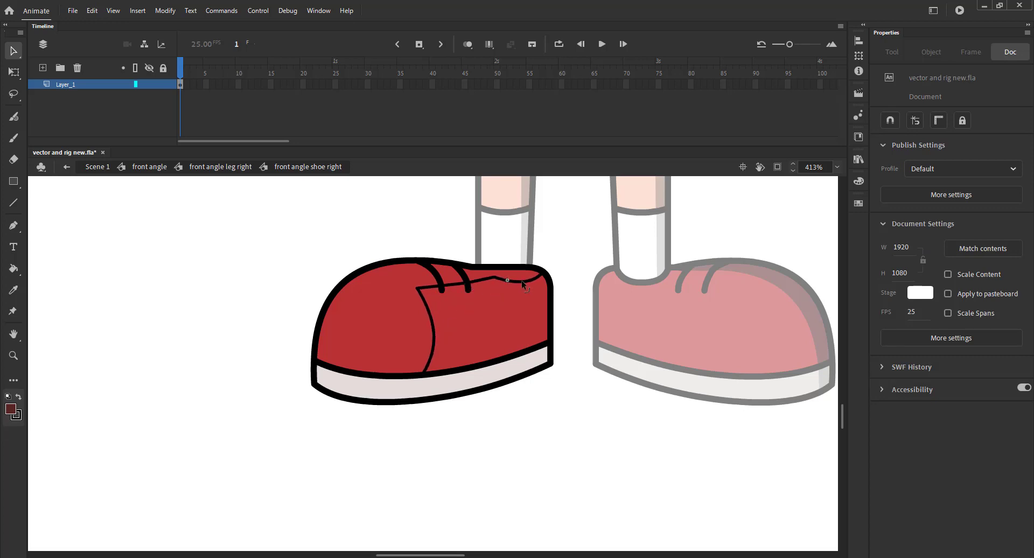
Step: Fill the shoe's right region dark maroon and save the file
key("k")
left_click(473, 321)
key("ctrl+z")
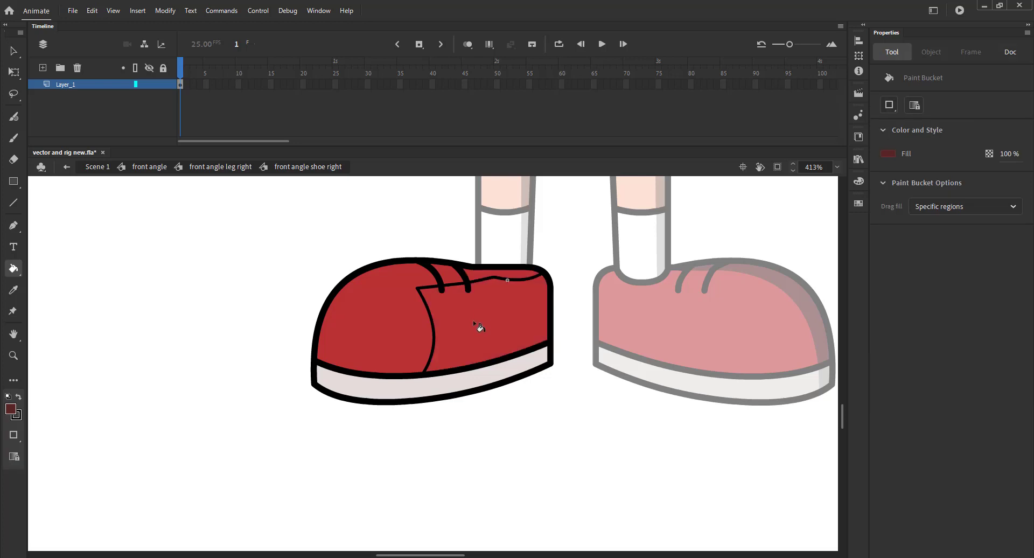
key("v")
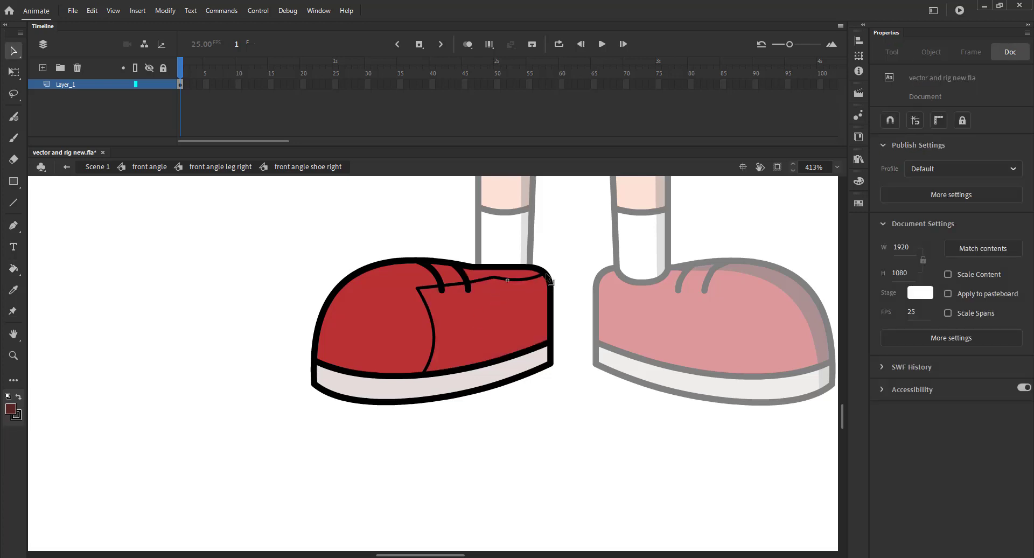
key("k")
left_click(518, 312)
key("ctrl+s")
key("v")
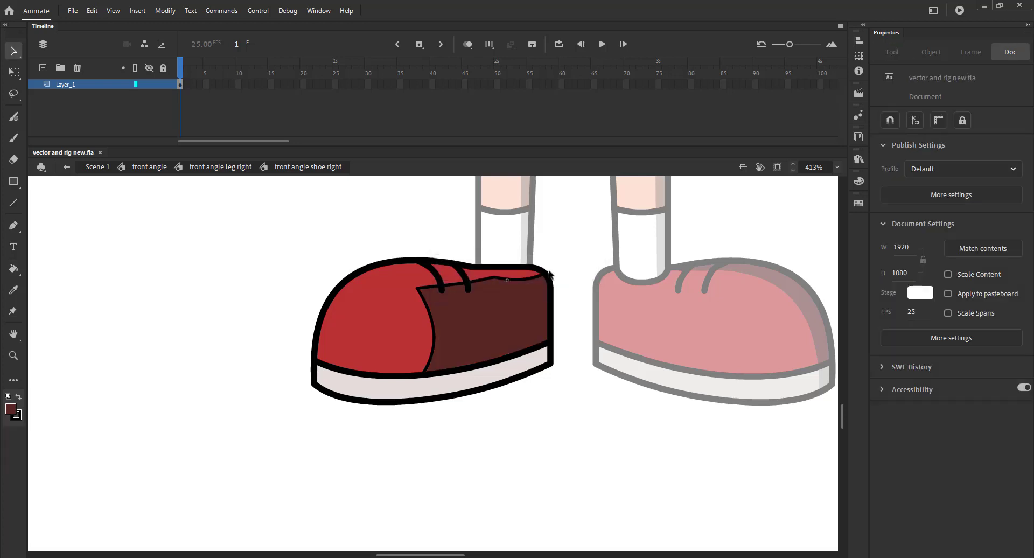
key("k")
left_click(550, 278)
key("v")
Step: Draw a vertical divider line across the shoe's sole and save
key("n")
left_click_drag(423, 375, 423, 399)
key("v")
left_click(423, 405)
left_click(473, 417)
key("ctrl+s")
left_click_drag(528, 390, 456, 404)
left_click(149, 167)
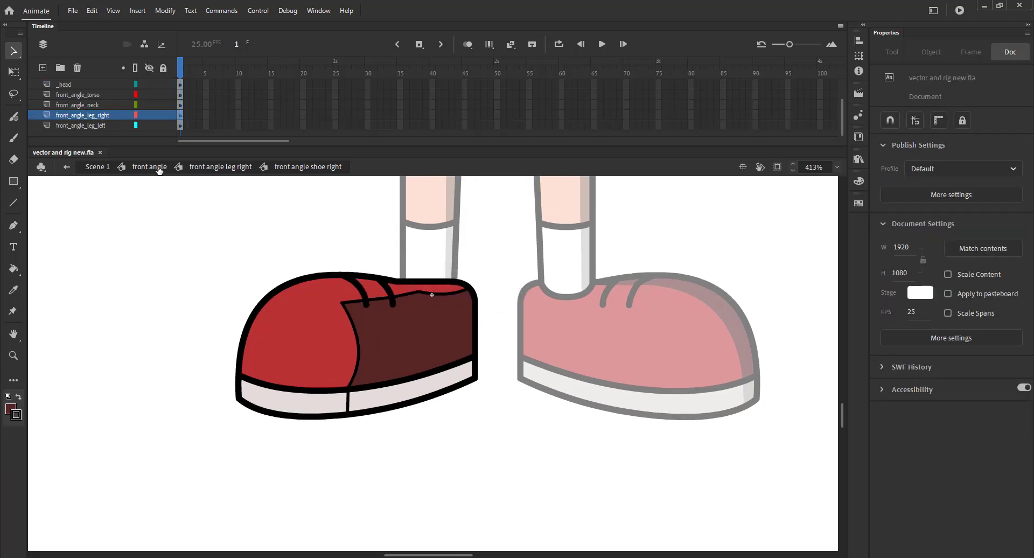
Step: Fill the right section of the sole grey and delete the divider line
key("k")
left_click(887, 153)
key("v")
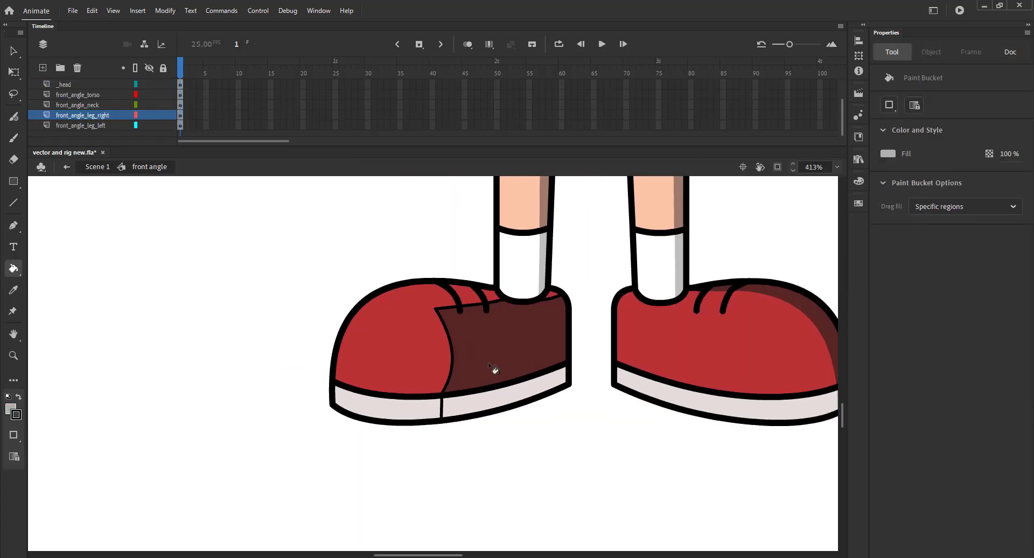
left_click(472, 362)
double_click(482, 399)
double_click(483, 405)
key("k")
left_click(483, 405)
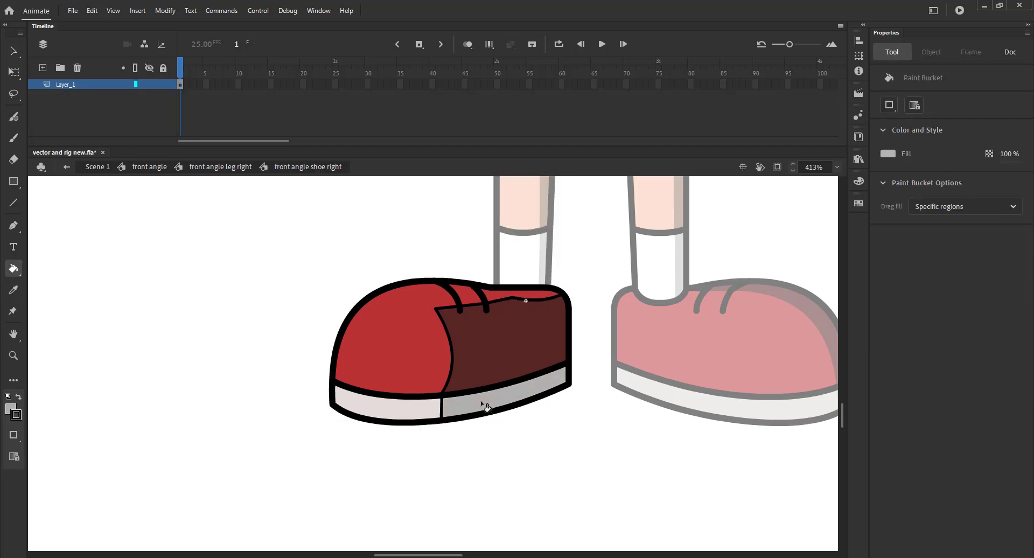
key("v")
left_click(442, 409)
key("Delete")
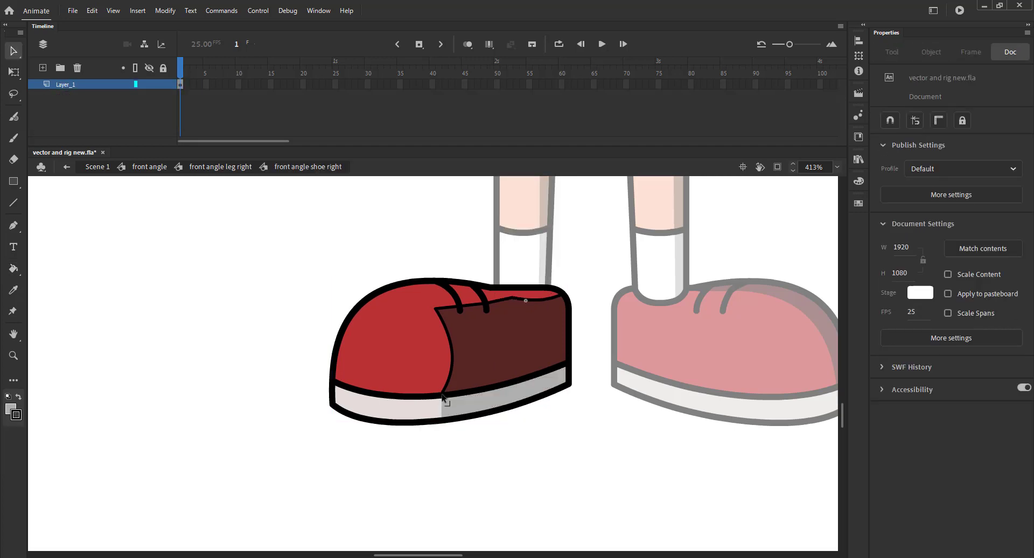
Step: Save the file and go back from the shoe symbol to the front angle symbol
double_click(446, 389)
left_click(210, 351)
key("ctrl+s")
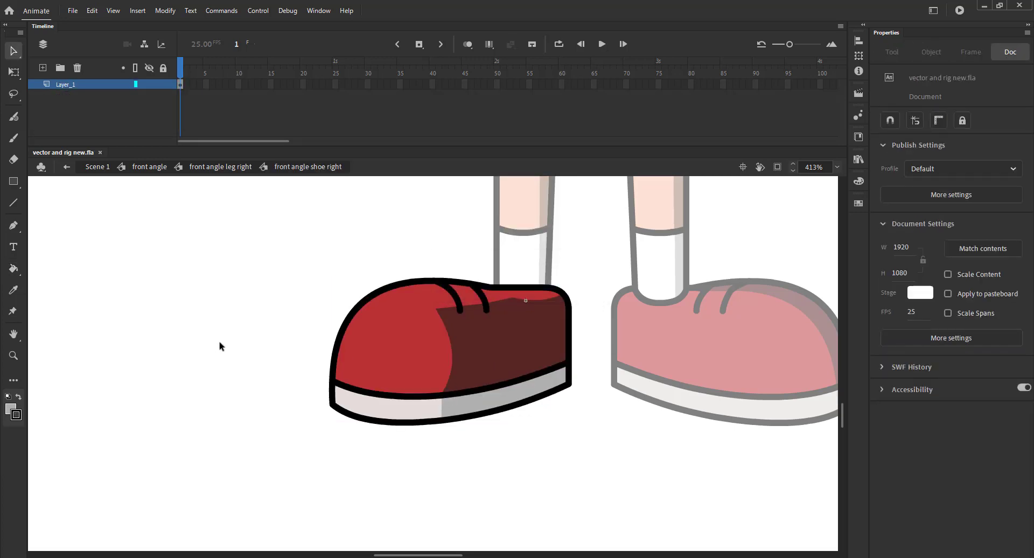
key("ctrl+2")
double_click(201, 295)
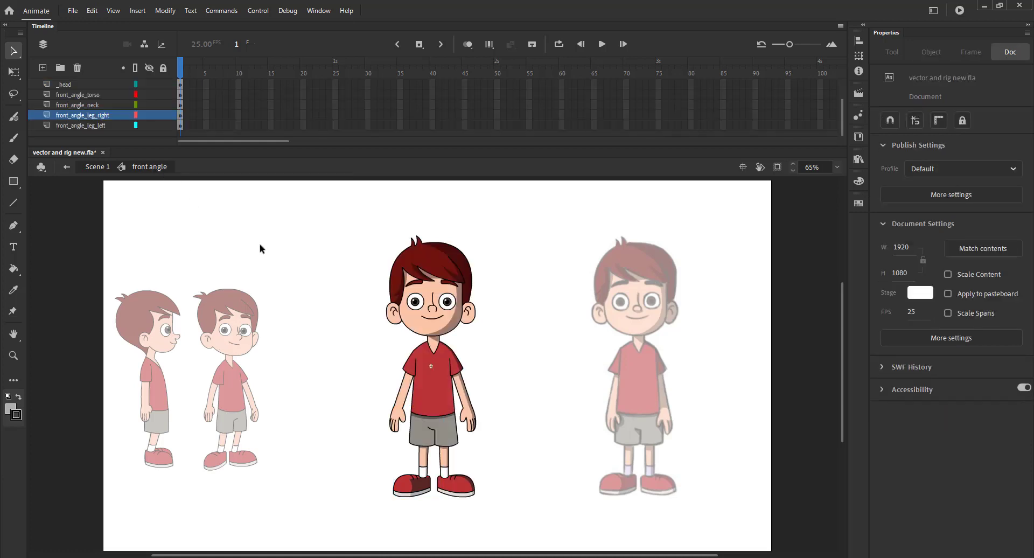
Step: Move the right shoe shadow's top corner next to the second lace and save
key("z")
left_click_drag(352, 427, 508, 525)
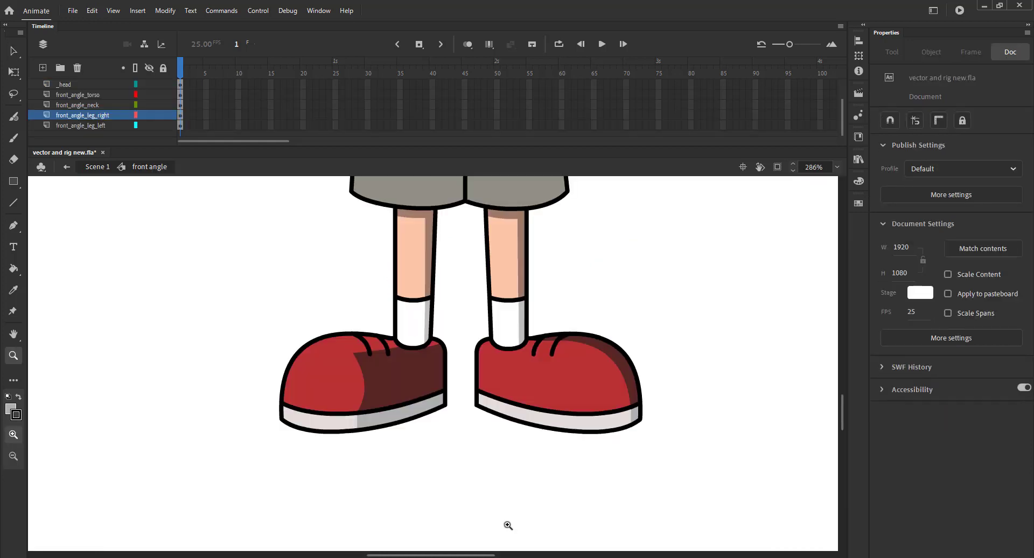
key("v")
double_click(390, 392)
double_click(390, 390)
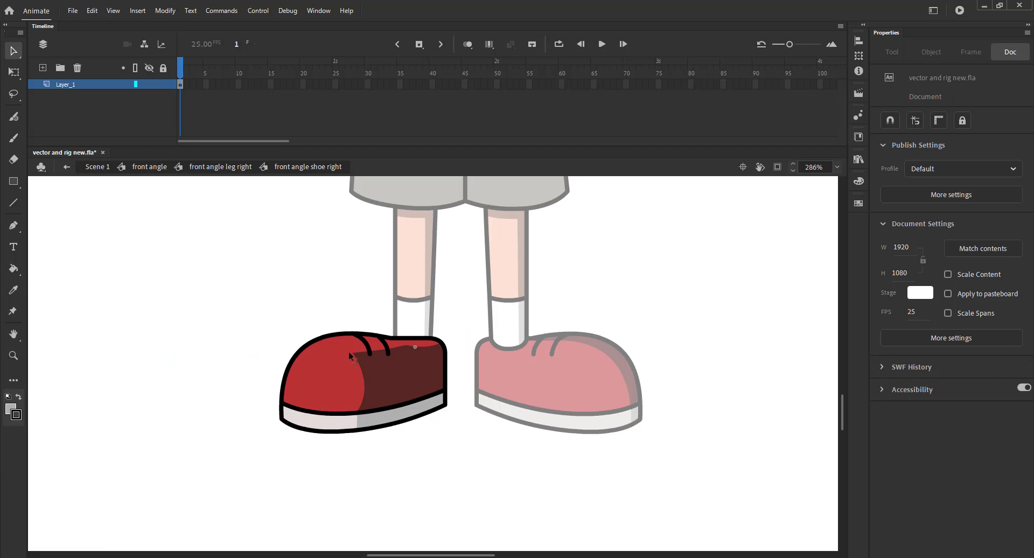
left_click_drag(360, 353, 371, 355)
double_click(226, 243)
double_click(185, 236)
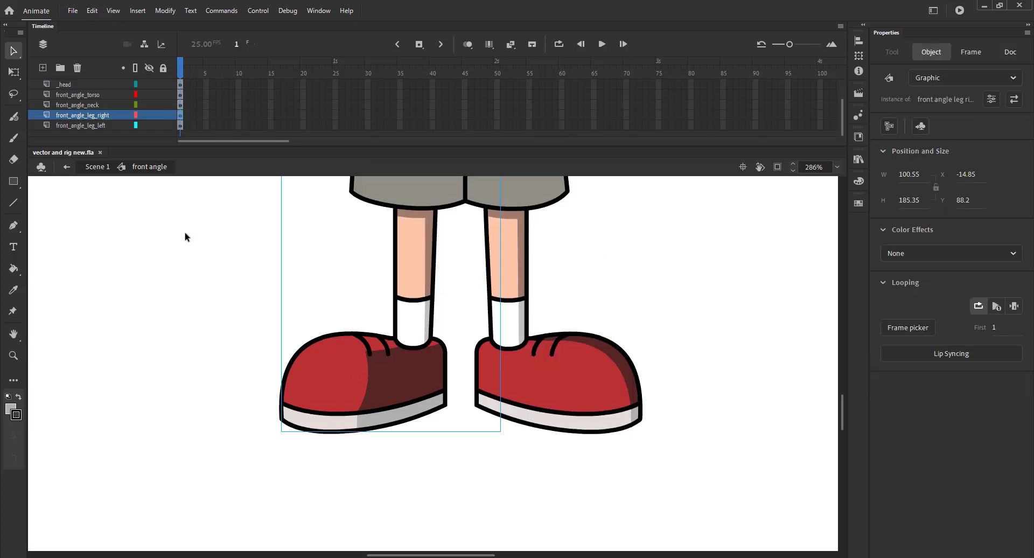
key("ctrl+s")
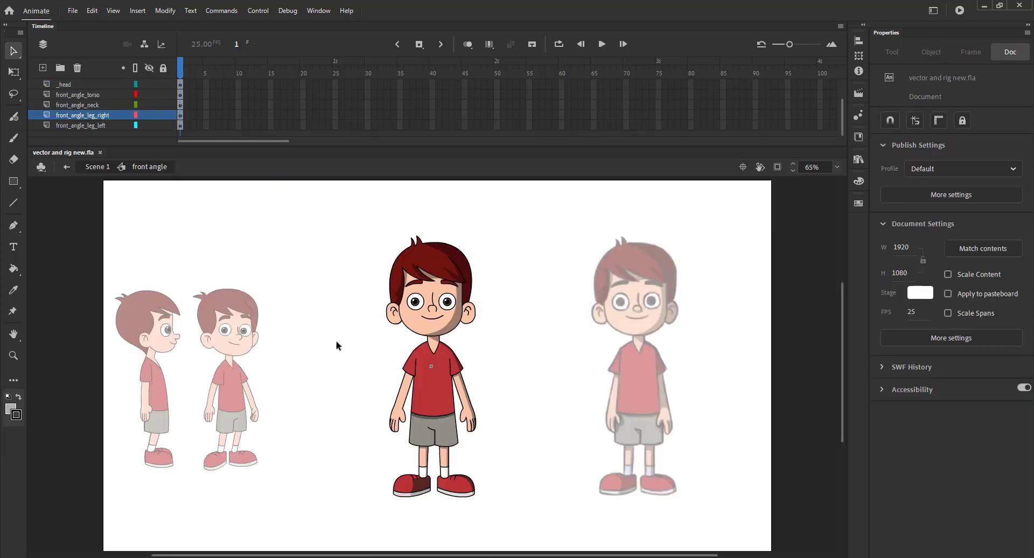
Step: Zoom in on the shorts and bring up the fill colour swatches
key("z")
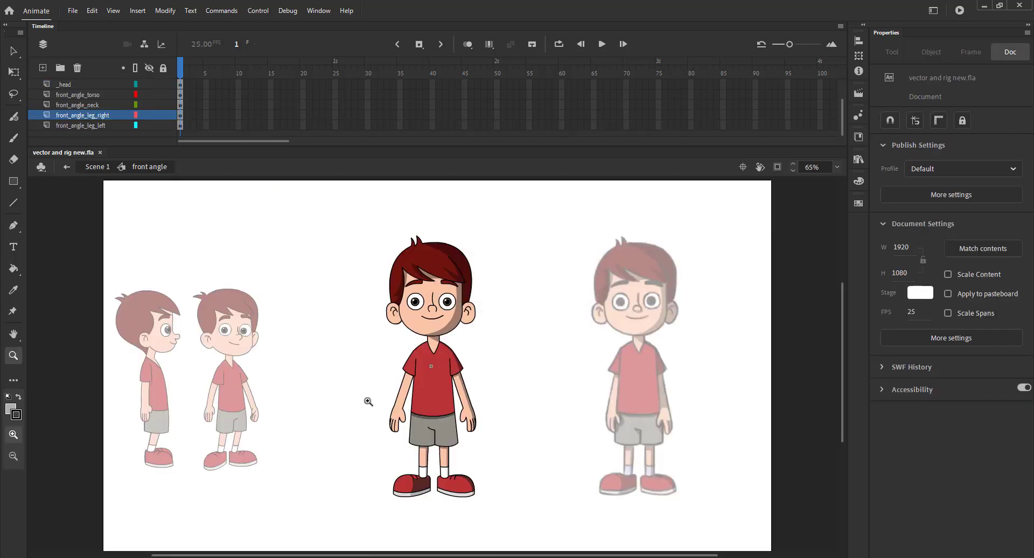
left_click(433, 434)
key("k")
left_click(888, 153)
Step: Shade the outer edge strip of the right shorts leg darker using a guide line, then save
key("v")
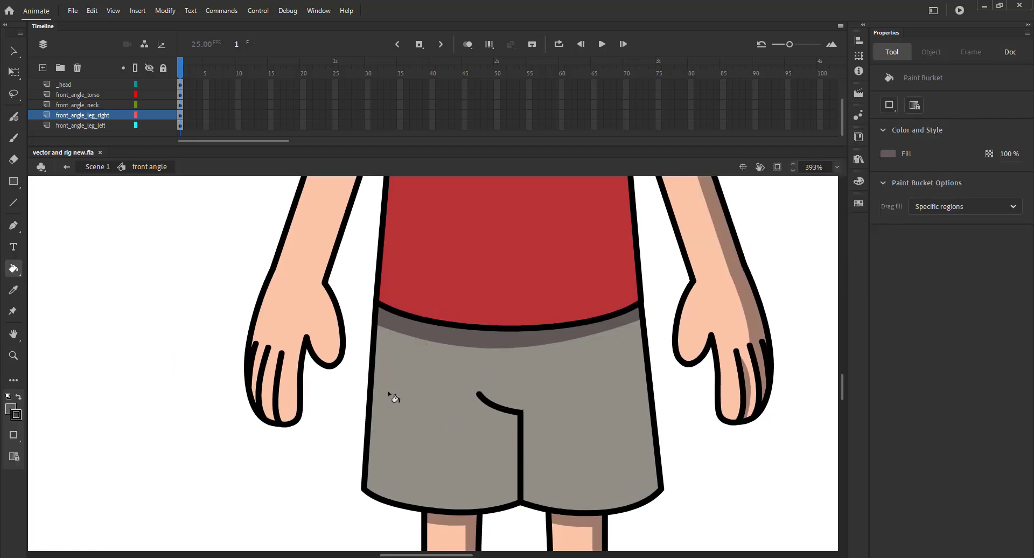
double_click(395, 402)
left_click(394, 415)
double_click(379, 428)
key("n")
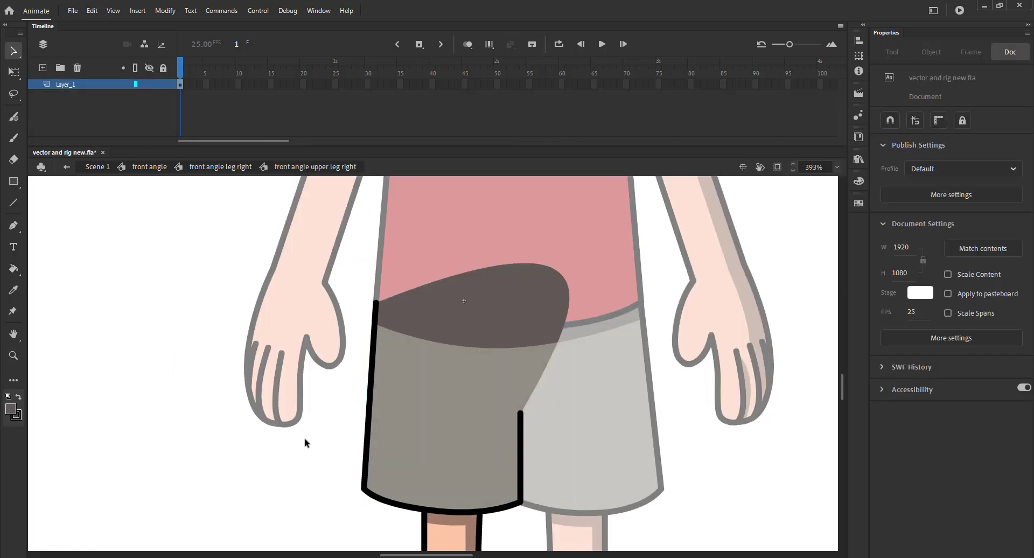
left_click_drag(388, 326, 375, 496)
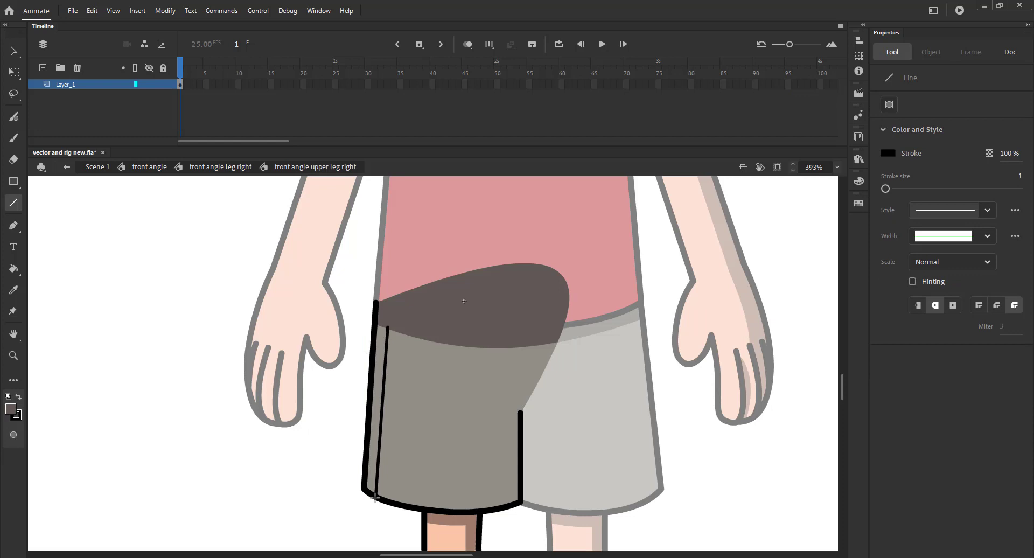
key("v")
left_click(383, 448)
key("Delete")
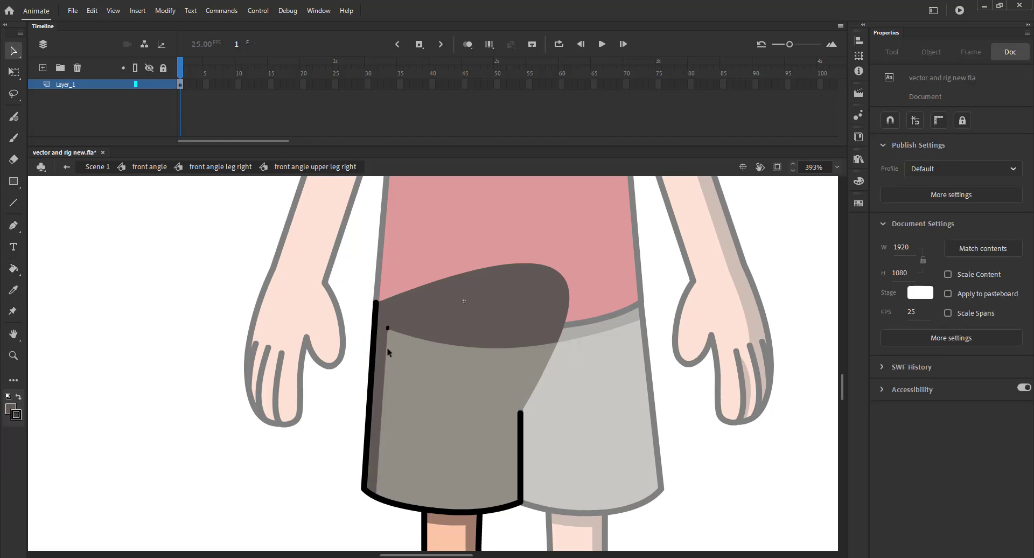
left_click(372, 324)
left_click(199, 279)
key("ctrl+s")
double_click(176, 231)
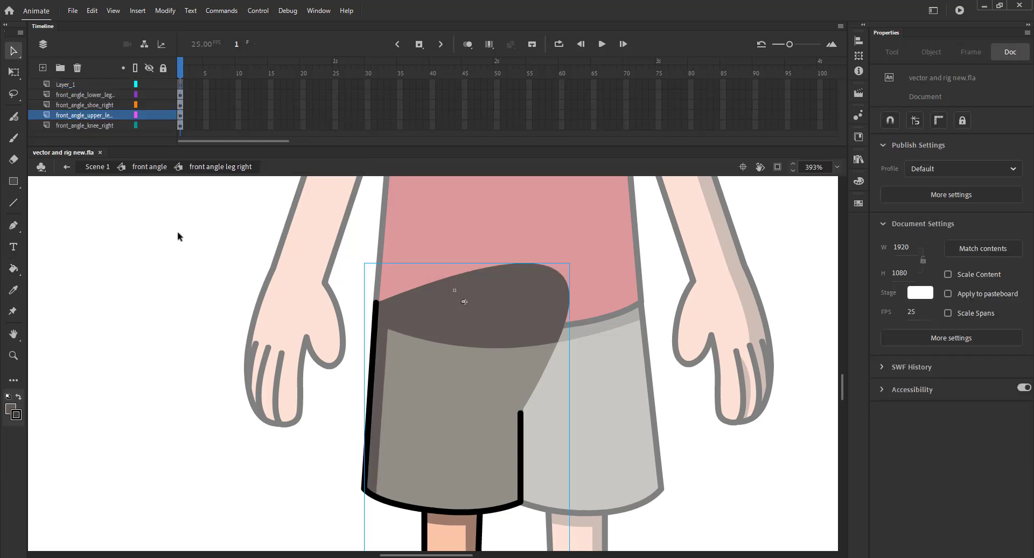
double_click(177, 231)
Step: Add a darker strip along the left shorts leg's edge and delete the guide line
key("ctrl+2")
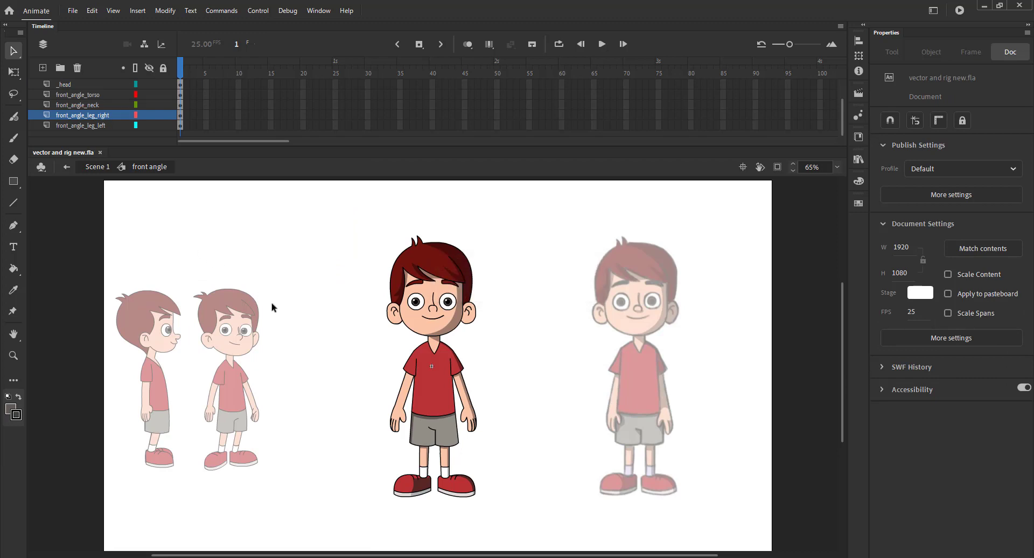
key("z")
left_click_drag(408, 391, 512, 466)
key("n")
key("v")
left_click(381, 361)
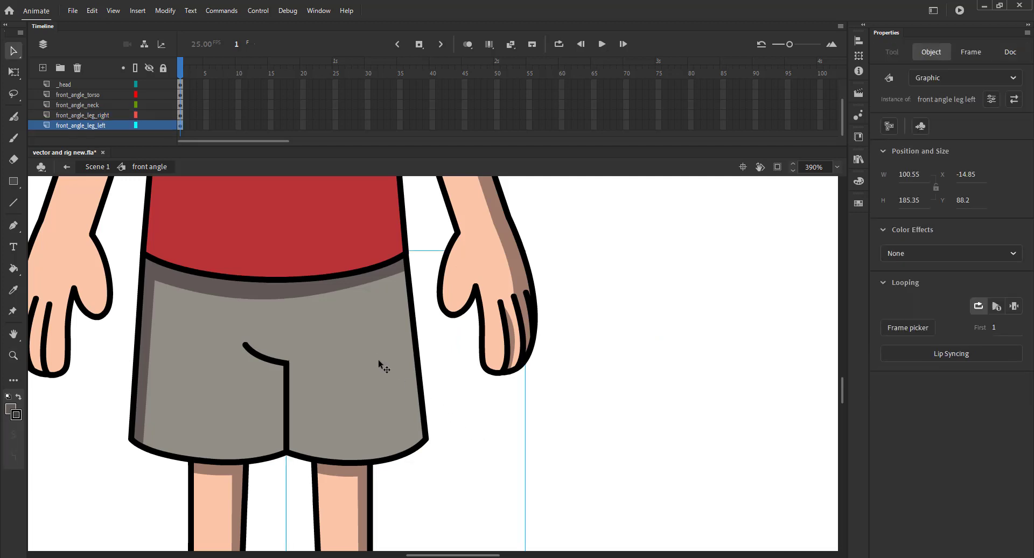
double_click(382, 362)
key("n")
mouse_move(391, 275)
left_mouse_down()
mouse_move(411, 465)
mouse_move(407, 451)
left_mouse_up()
key("k")
left_click(415, 408)
key("v")
left_click(408, 410)
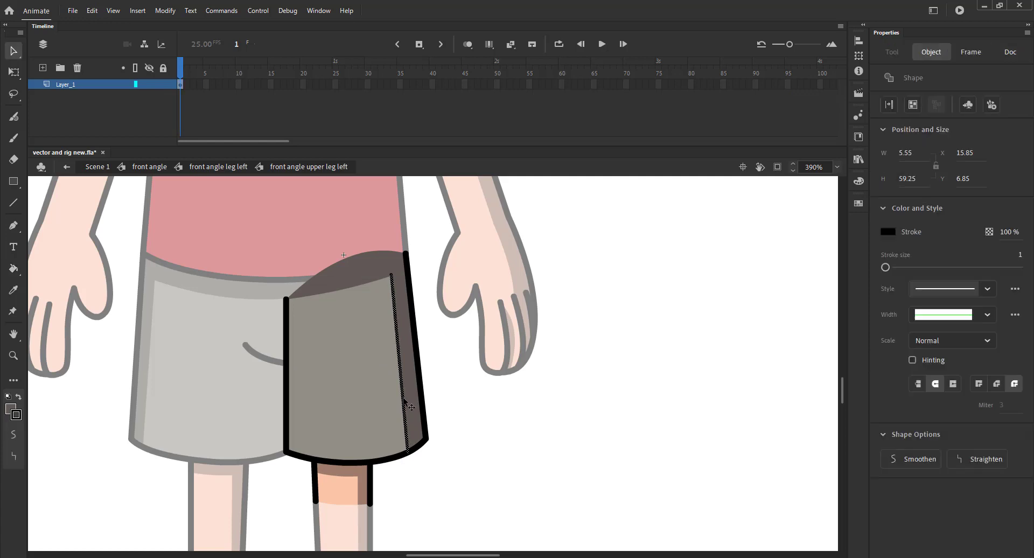
key("Delete")
left_click(391, 277)
key("Delete")
Step: Return to Scene 1 and preview the shaded boy as a test movie
key("ctrl+2")
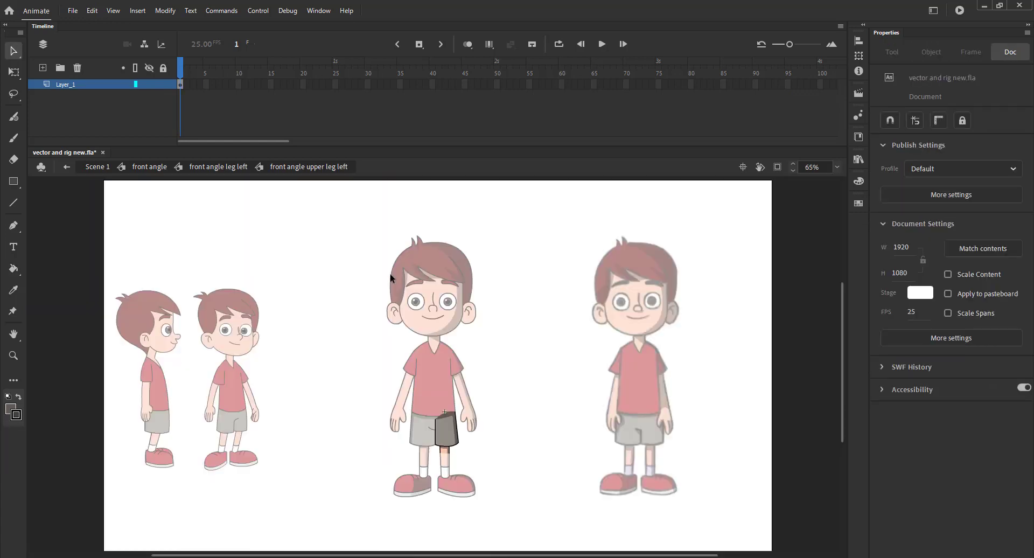
left_click(132, 167)
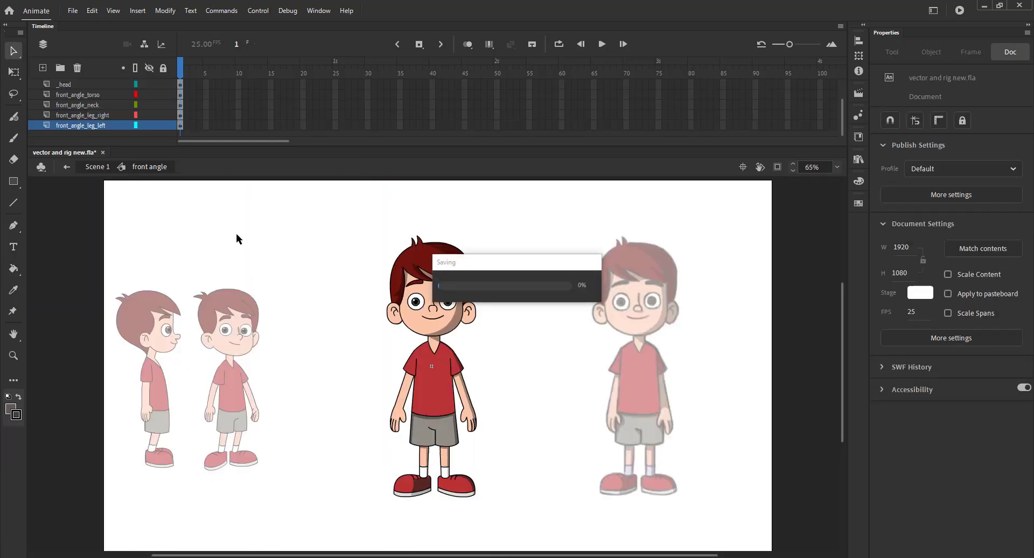
left_click(97, 167)
key("ctrl+Return")
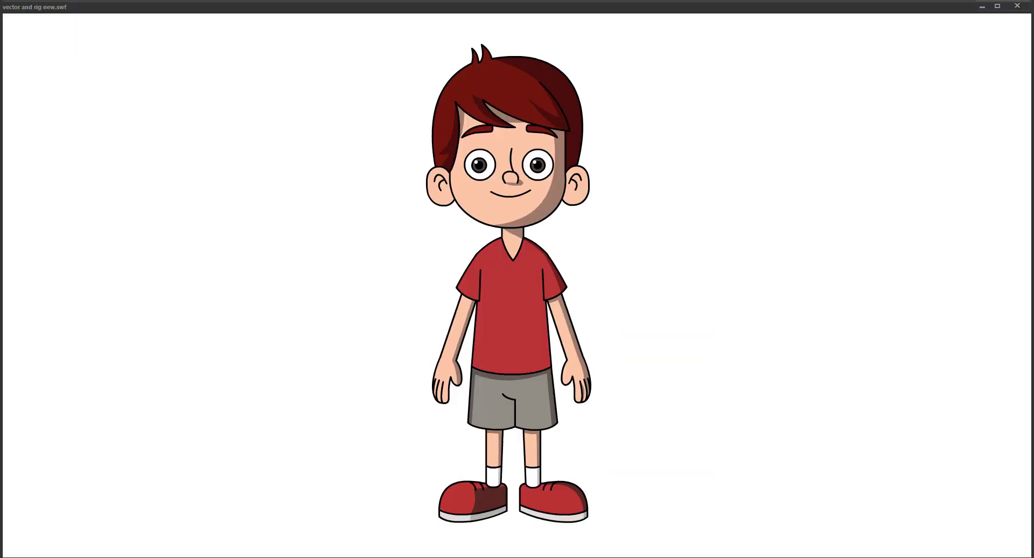